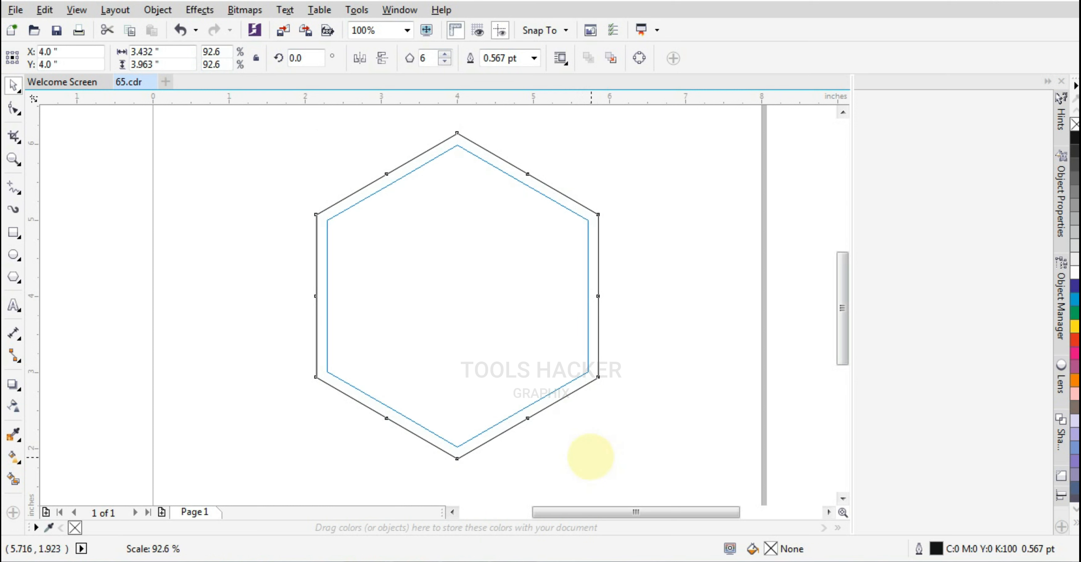
# Step: Repeat the last scaled duplication to add a third, innermost concentric hexagon
pyautogui.hotkey('ctrl', 'r')
pyautogui.click(611, 384)
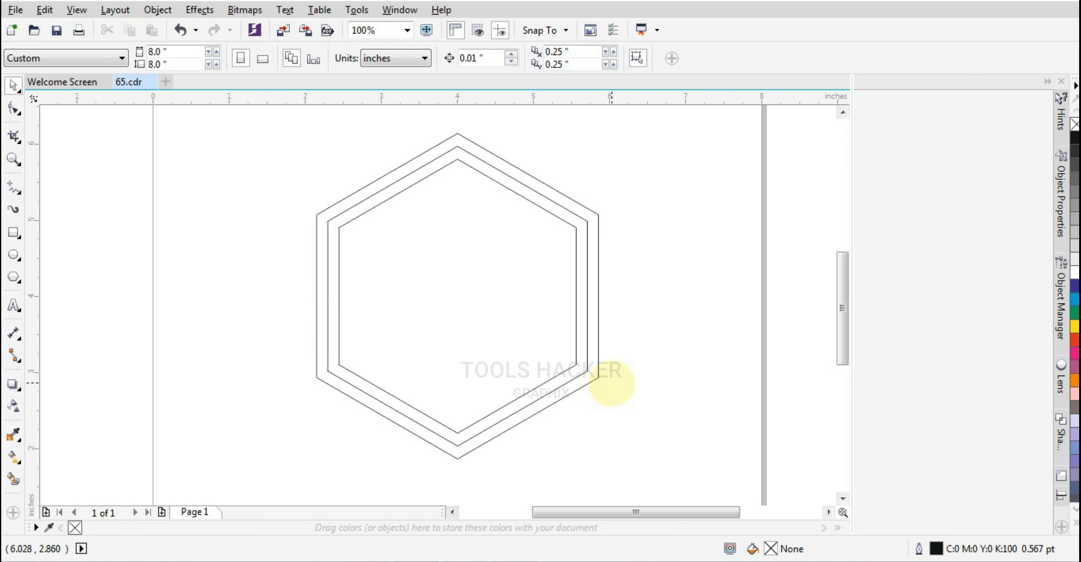
pyautogui.scroll(-1, 555, 301)
pyautogui.scroll(1, 539, 245)
pyautogui.scroll(1, 478, 236)
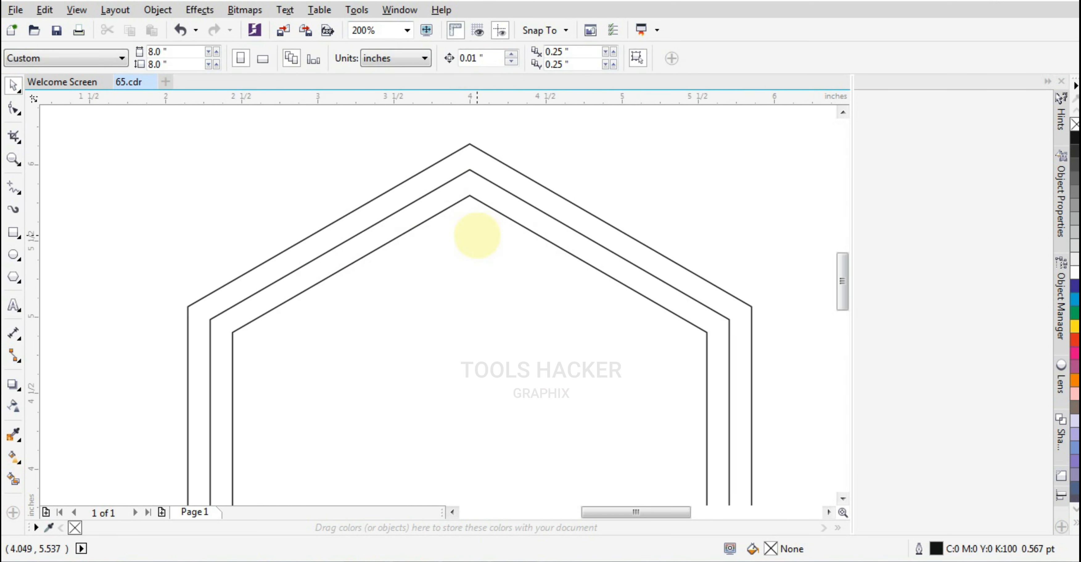
pyautogui.scroll(-1, 478, 235)
# Step: Smart-fill the band between the outermost and middle hexagons with green
pyautogui.click(473, 204)
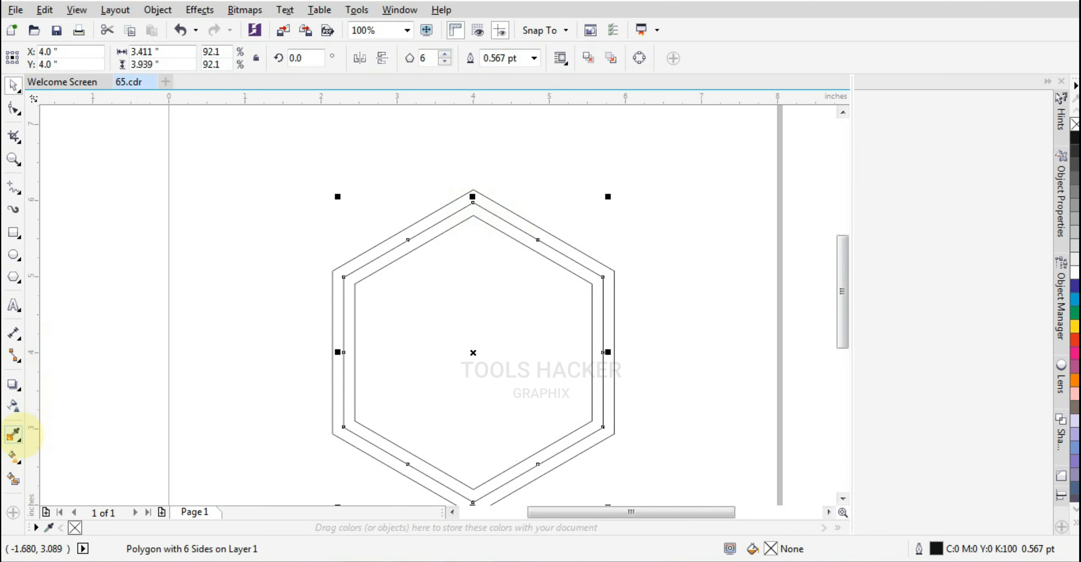
pyautogui.click(14, 435)
pyautogui.click(14, 457)
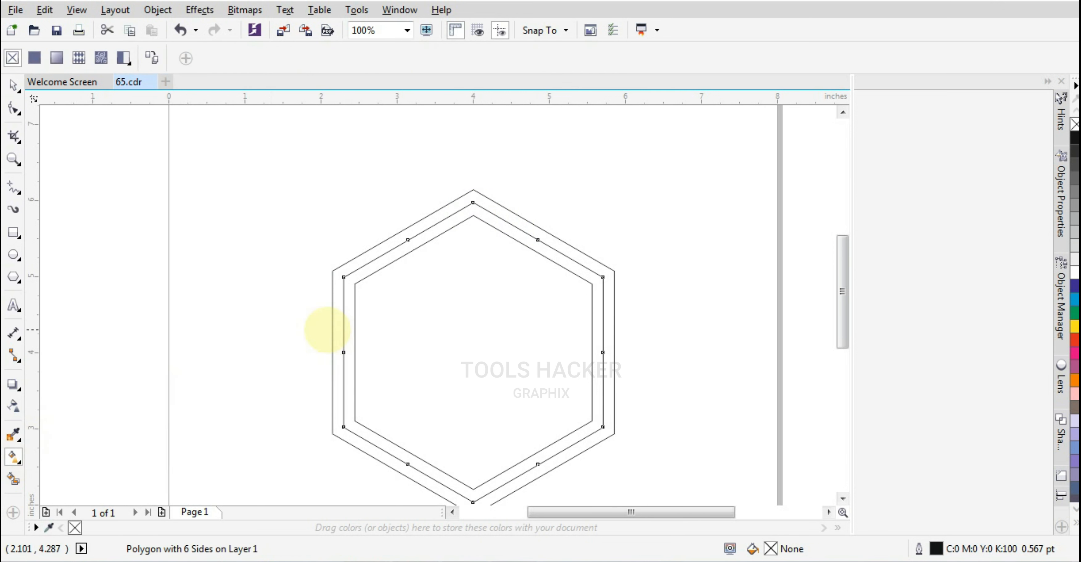
pyautogui.click(13, 478)
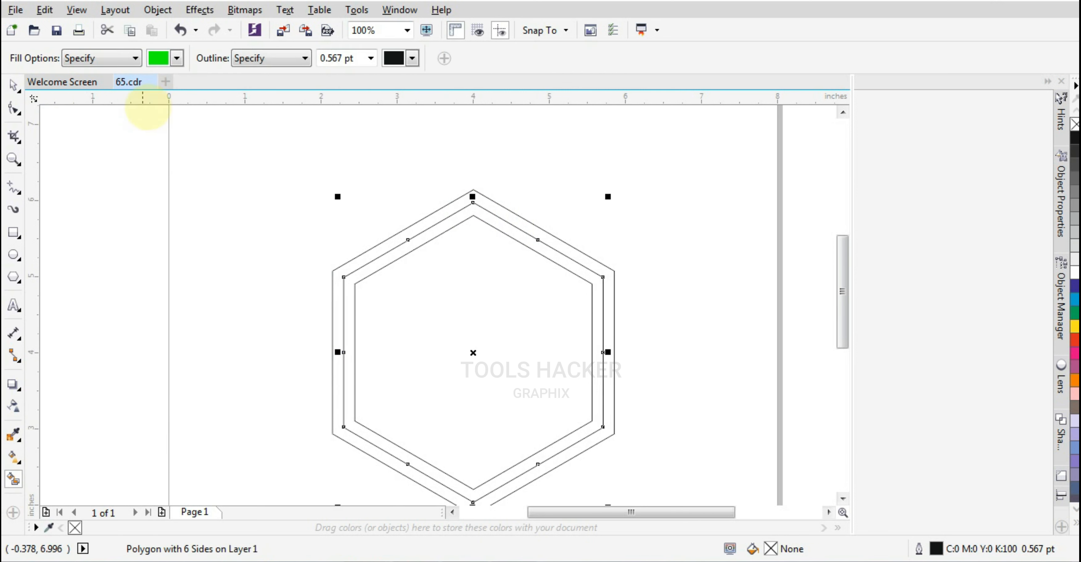
pyautogui.click(351, 266)
# Step: Change the smart fill colour to orange and fill the band between the middle and innermost hexagons
pyautogui.click(176, 58)
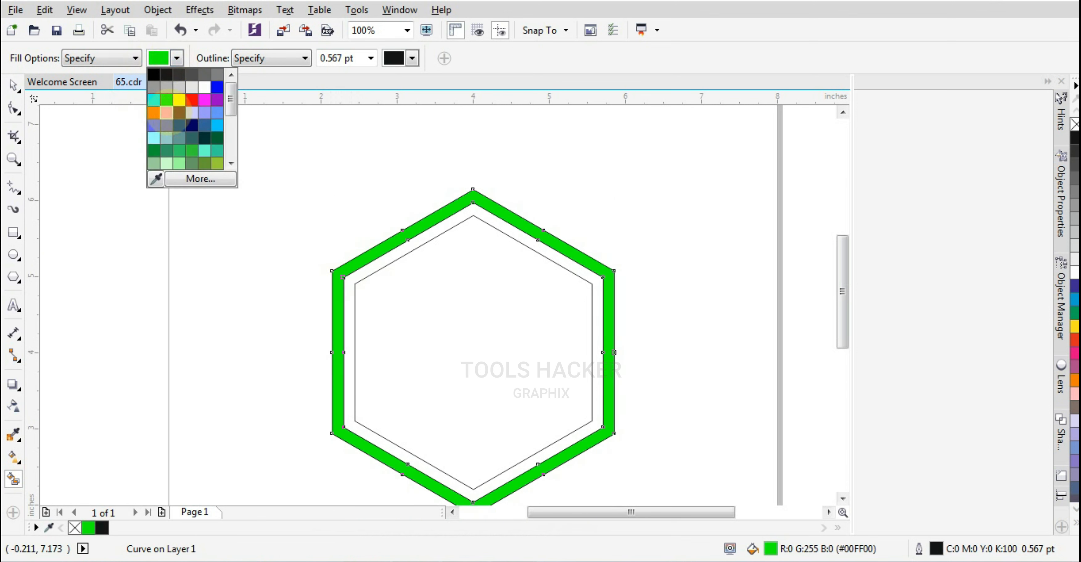
pyautogui.click(181, 114)
pyautogui.click(367, 270)
pyautogui.click(13, 85)
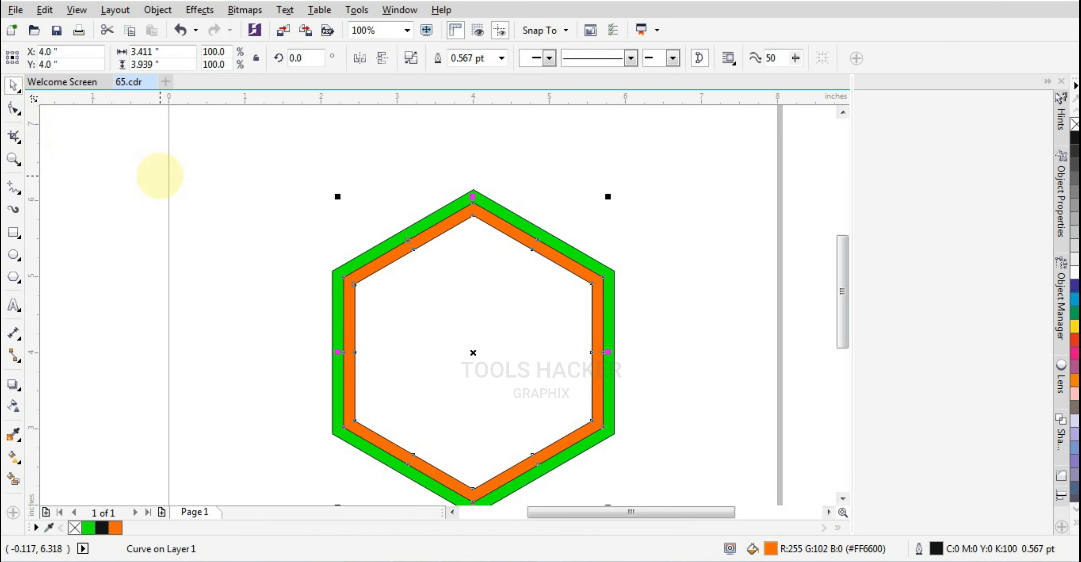
pyautogui.click(160, 174)
pyautogui.click(374, 251)
pyautogui.click(382, 262)
pyautogui.scroll(1, 376, 266)
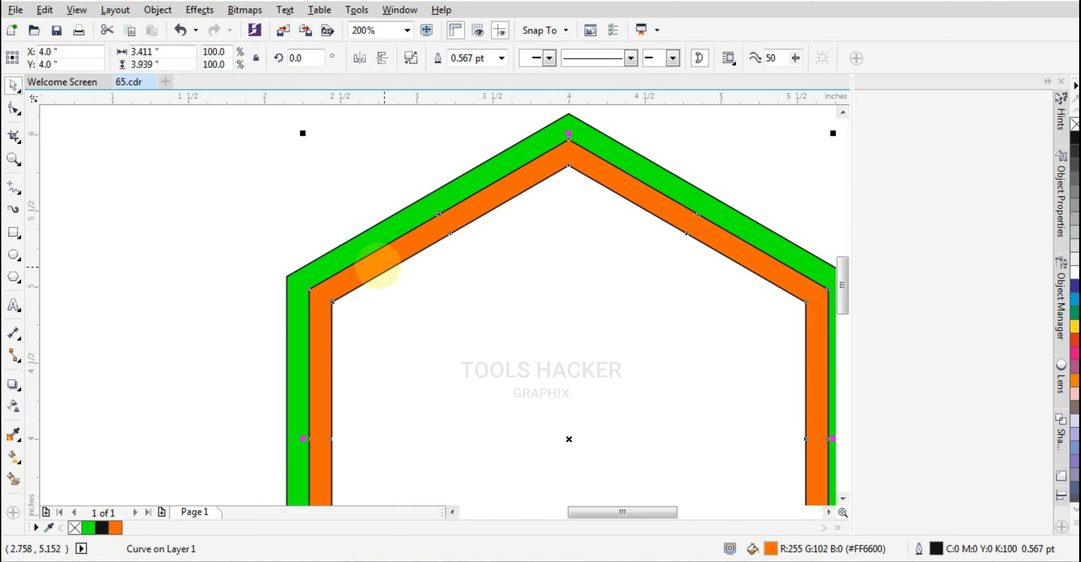
pyautogui.keyDown('shift'); pyautogui.click(357, 248); pyautogui.keyUp('shift')
pyautogui.scroll(-1, 356, 247)
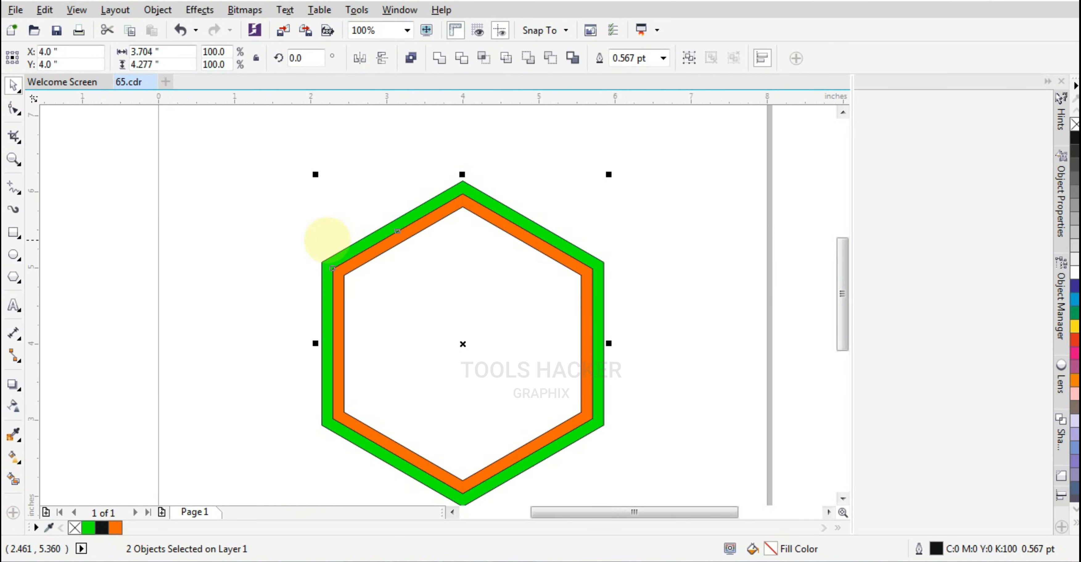
pyautogui.click(298, 226)
pyautogui.scroll(1, 377, 242)
pyautogui.scroll(-2, 380, 244)
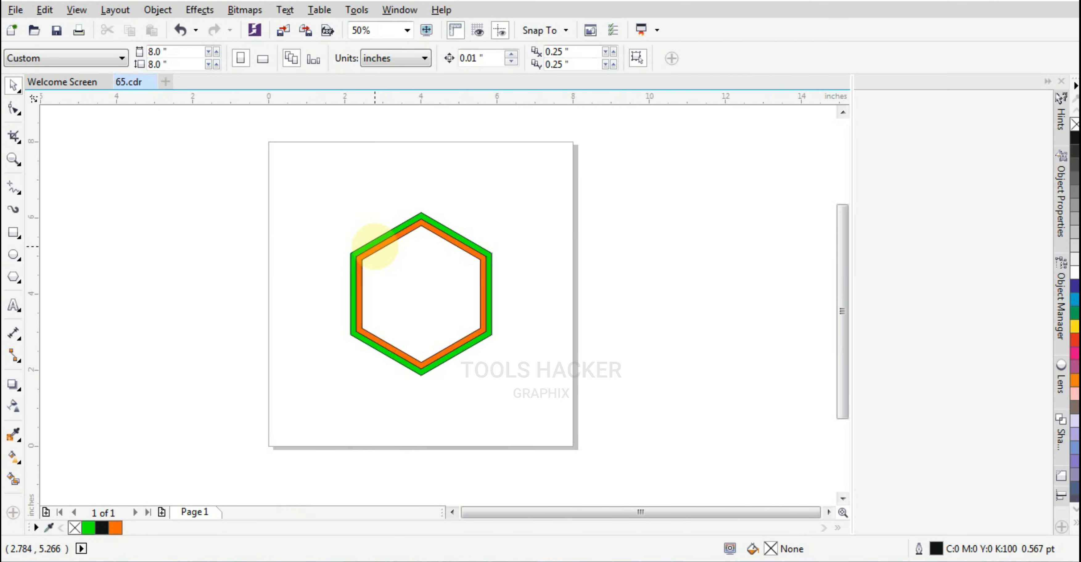
pyautogui.scroll(1, 375, 247)
pyautogui.click(374, 246)
pyautogui.scroll(2, 495, 249)
pyautogui.scroll(-1, 495, 243)
# Step: Try a 0.3 pt outline width on the innermost hexagon and undo it
pyautogui.click(493, 274)
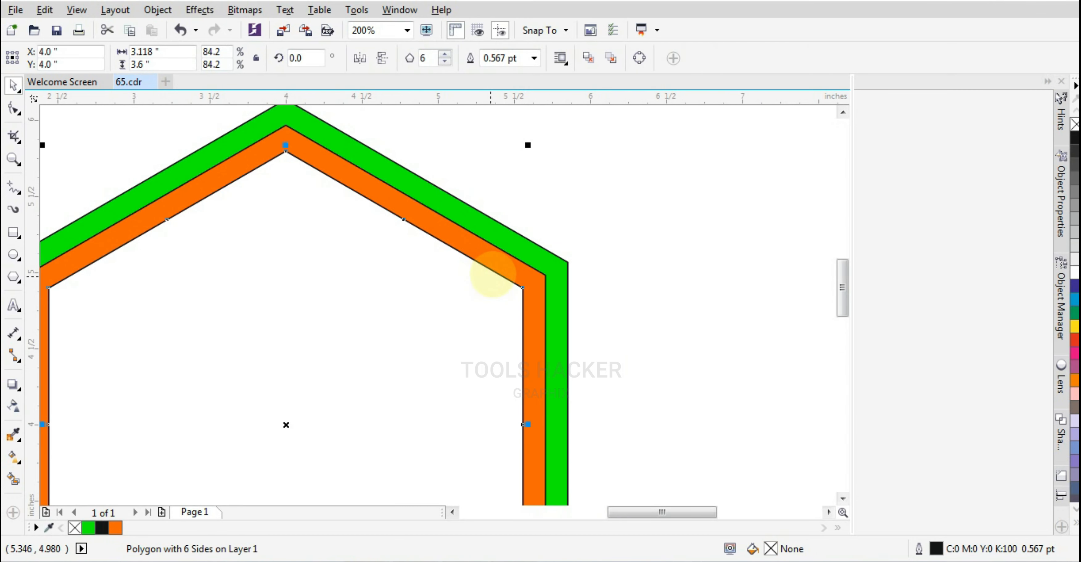
pyautogui.scroll(1, 539, 250)
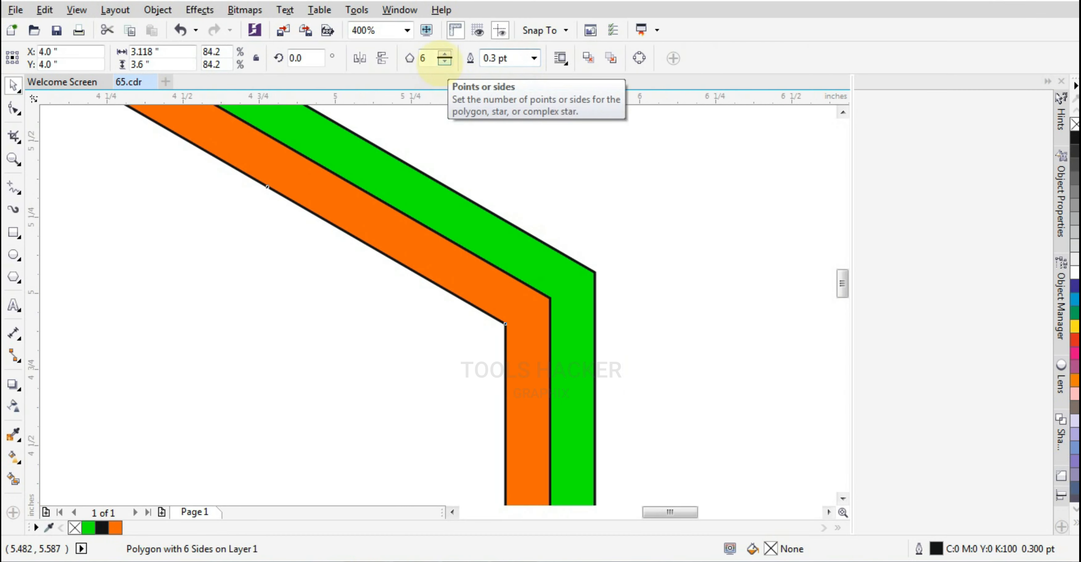
pyautogui.click(595, 273)
pyautogui.scroll(1, 615, 257)
pyautogui.hotkey('ctrl', 'z')
# Step: Remove the outlines from all the hexagons and filled bands
pyautogui.scroll(-4, 568, 316)
pyautogui.moveTo(582, 267); pyautogui.dragTo(332, 530)
pyautogui.rightClick(1075, 124)
pyautogui.click(669, 315)
# Step: Give the innermost hexagon a black hairline outline
pyautogui.scroll(2, 516, 310)
pyautogui.moveTo(407, 233); pyautogui.dragTo(550, 304)
pyautogui.hotkey('ctrl', 'z')
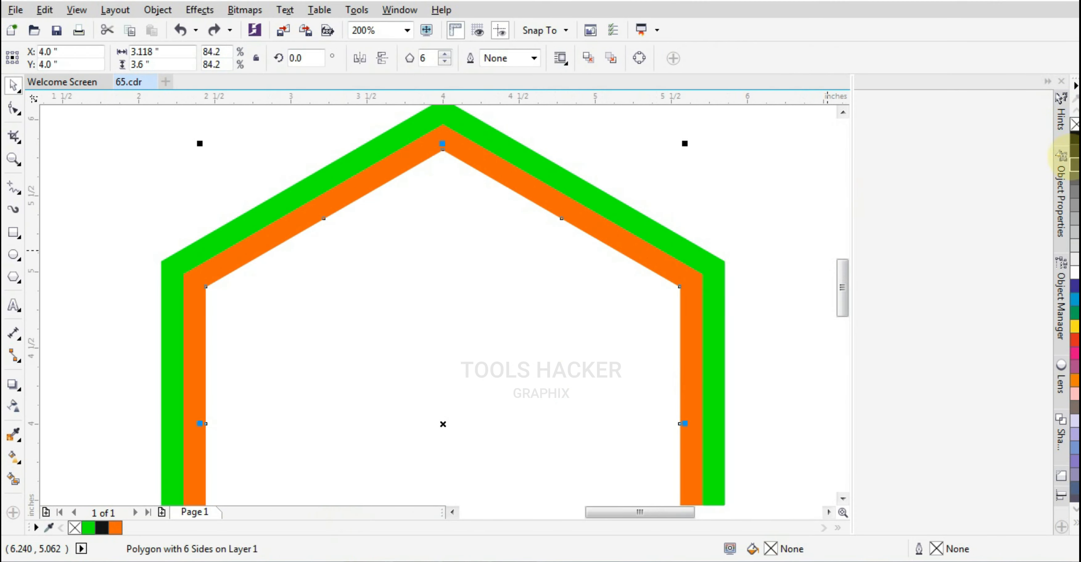
pyautogui.rightClick(1075, 138)
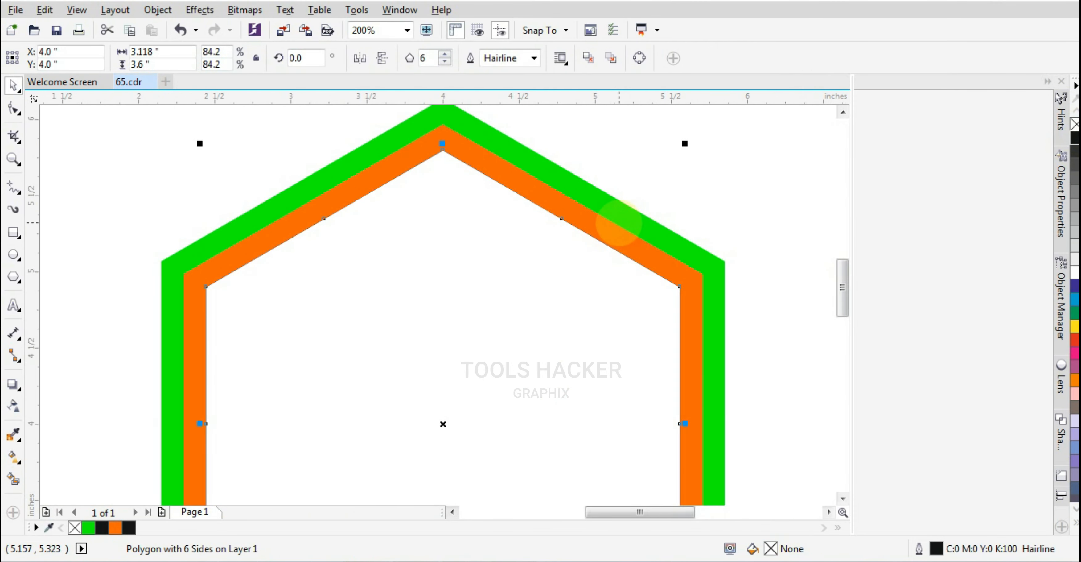
# Step: Give the outermost hexagon a black hairline outline
pyautogui.click(700, 241)
pyautogui.scroll(-1, 776, 259)
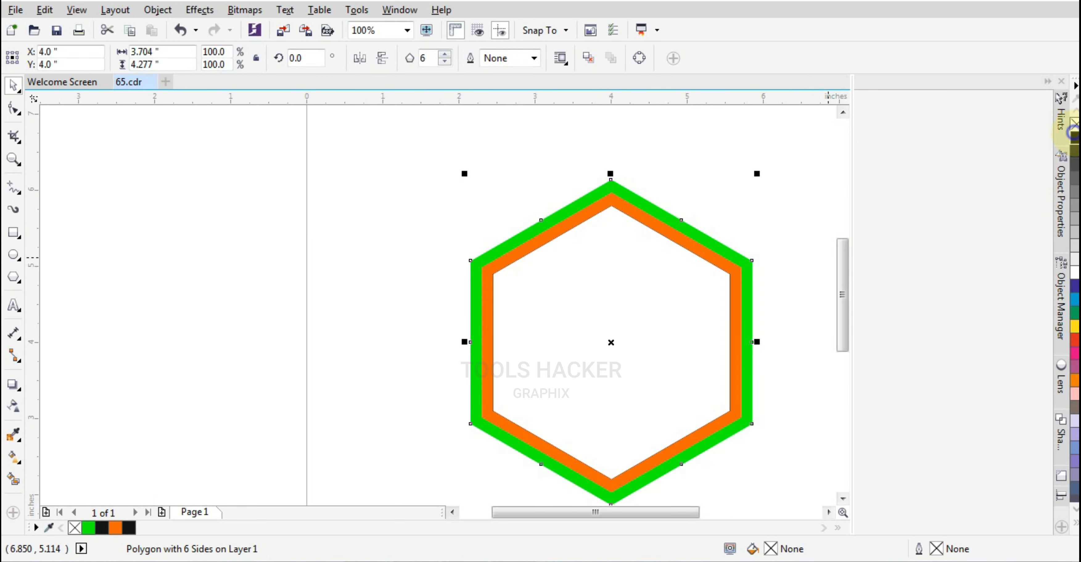
pyautogui.rightClick(1074, 136)
pyautogui.scroll(1, 674, 265)
pyautogui.scroll(-1, 673, 265)
pyautogui.moveTo(673, 265); pyautogui.dragTo(492, 266)
pyautogui.scroll(1, 444, 273)
pyautogui.scroll(-1, 444, 273)
pyautogui.click(620, 212)
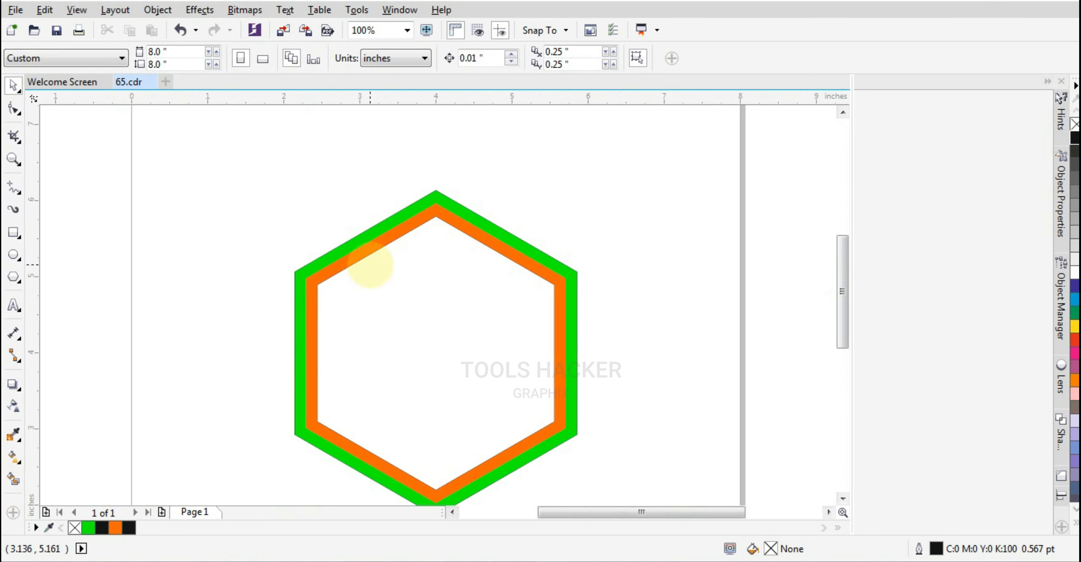
# Step: Apply a linear fountain fill to the orange inner band, running diagonally between its upper-left and lower-right edges
pyautogui.click(354, 256)
pyautogui.click(13, 456)
pyautogui.moveTo(444, 495); pyautogui.dragTo(479, 477)
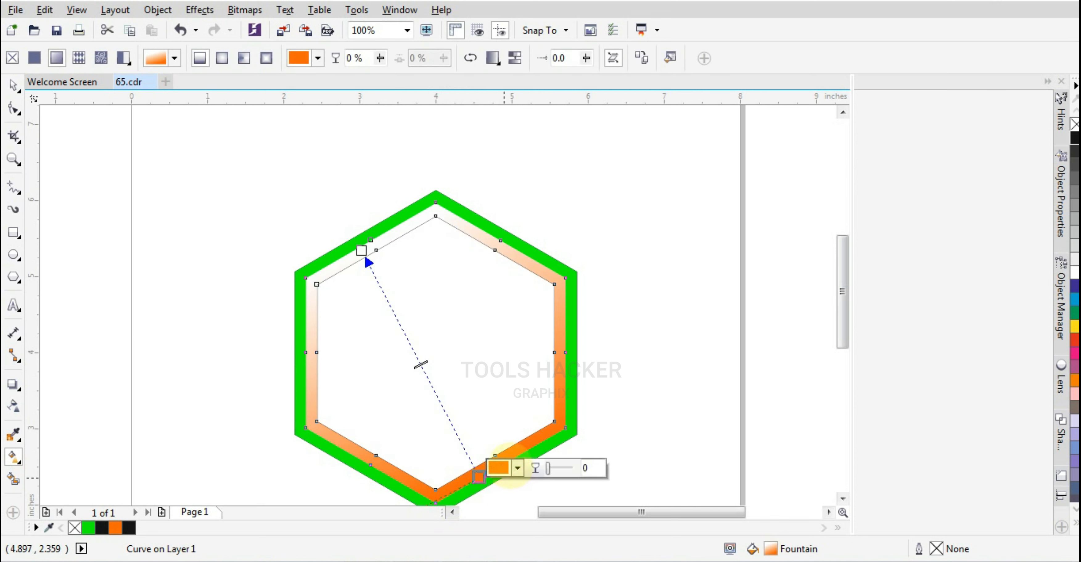
# Step: Set the gradient's lower-right orange node to CMYK 0, 0, 0, 80
pyautogui.click(518, 468)
pyautogui.click(560, 326)
pyautogui.click(551, 350)
pyautogui.click(648, 373)
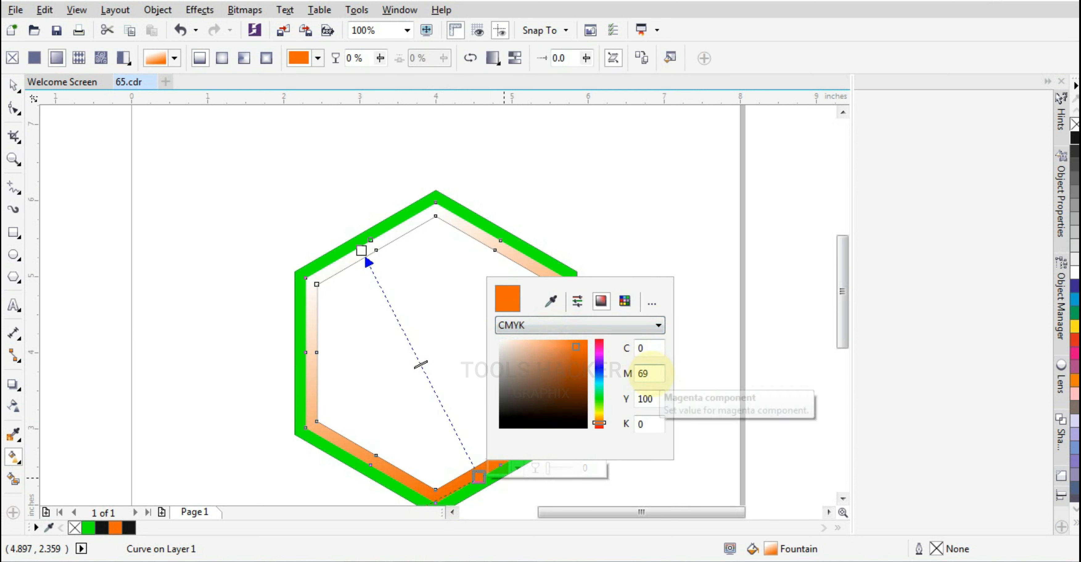
pyautogui.write('0')
pyautogui.press('Tab')
pyautogui.write('0')
pyautogui.press('Tab')
pyautogui.write('50')
pyautogui.press('Return')
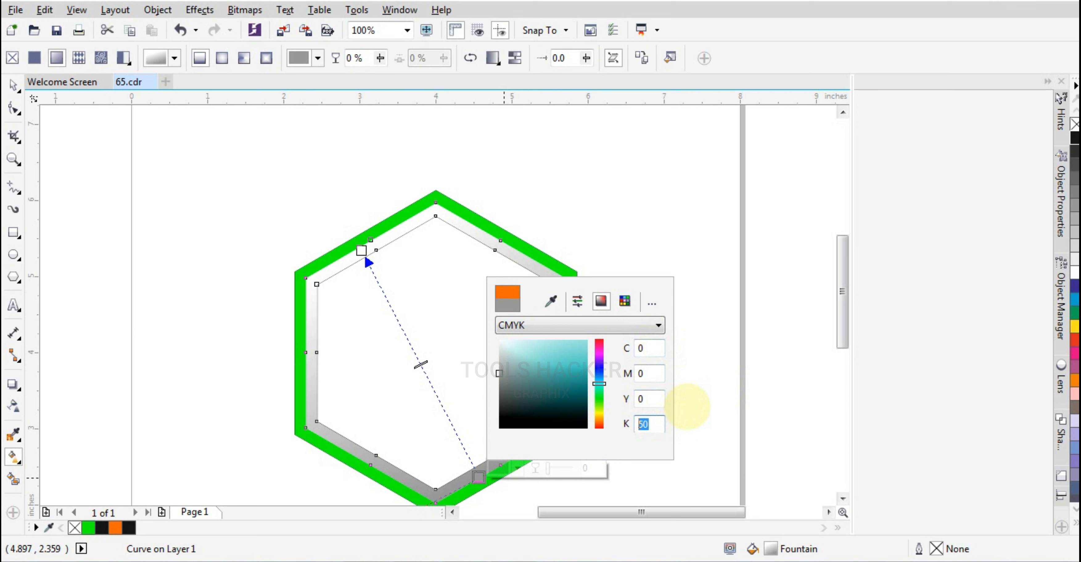
pyautogui.write('80')
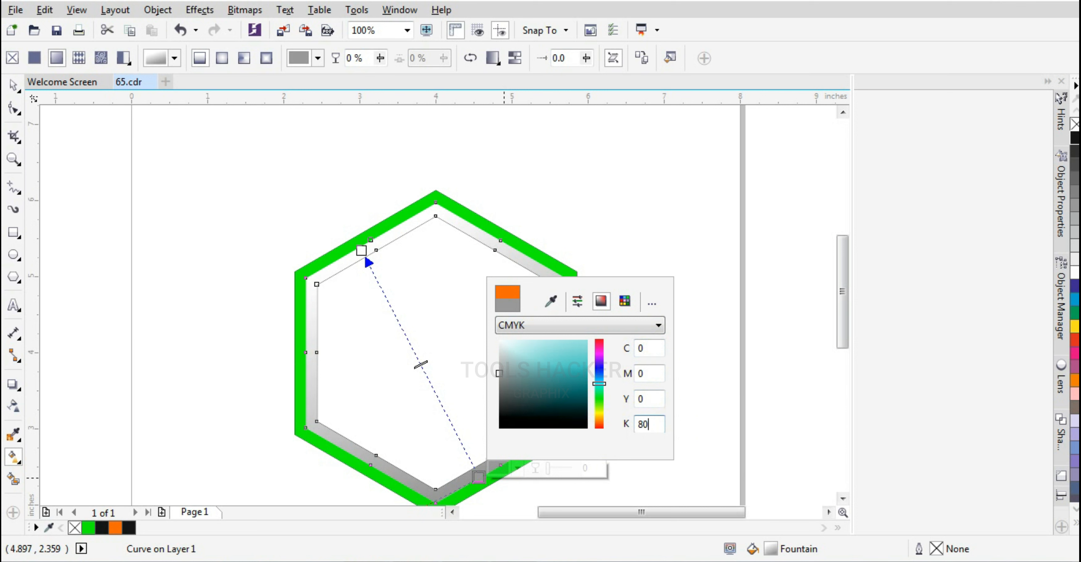
pyautogui.press('Tab')
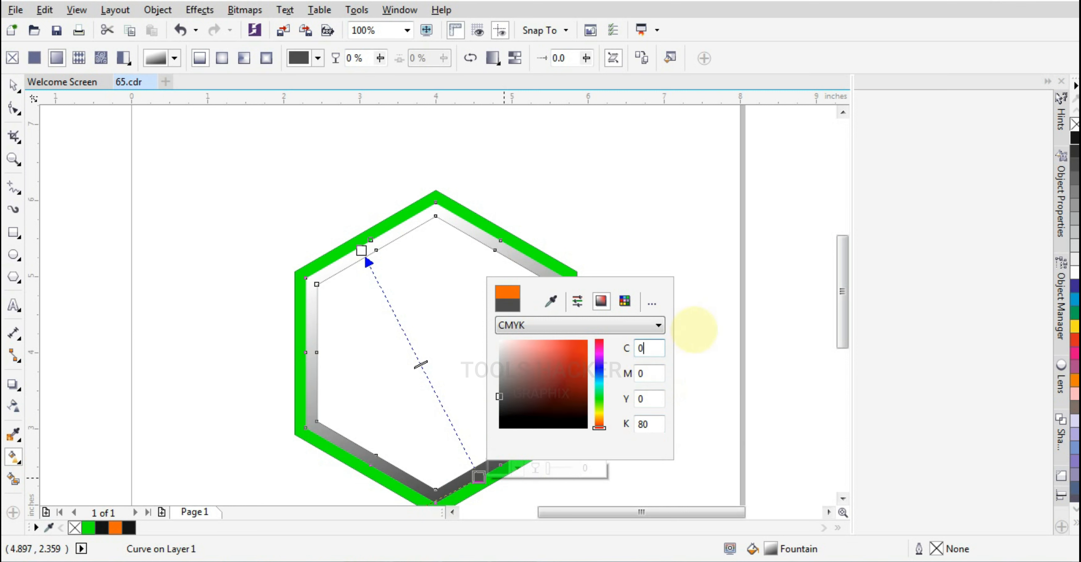
# Step: Shift the gradient's white end node slightly inward and add two intermediate colour nodes at 60% and 68%
pyautogui.click(364, 252)
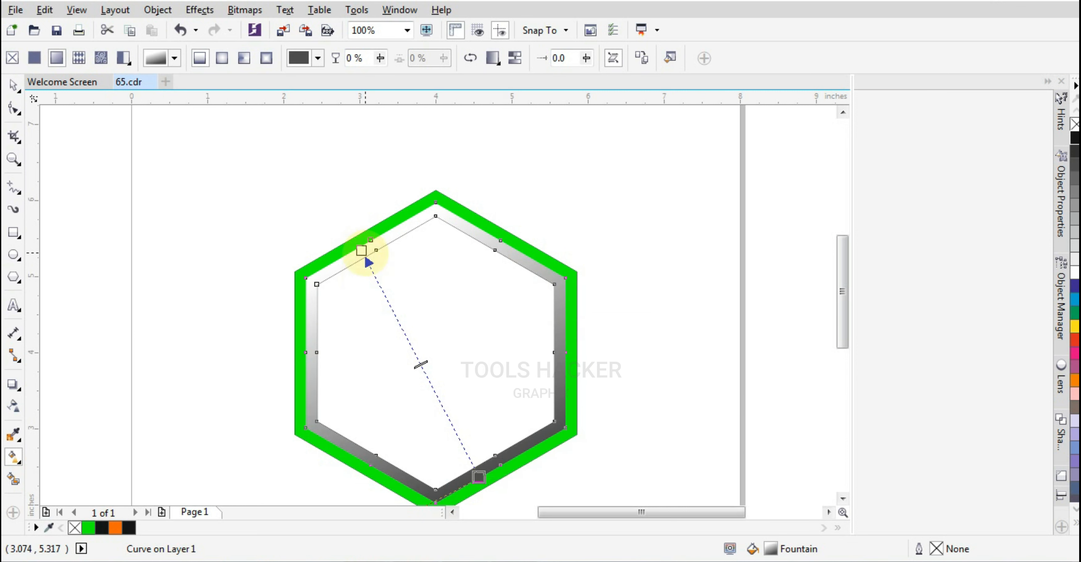
pyautogui.doubleClick(408, 341)
pyautogui.moveTo(363, 252); pyautogui.dragTo(376, 250)
pyautogui.doubleClick(408, 322)
pyautogui.click(448, 315)
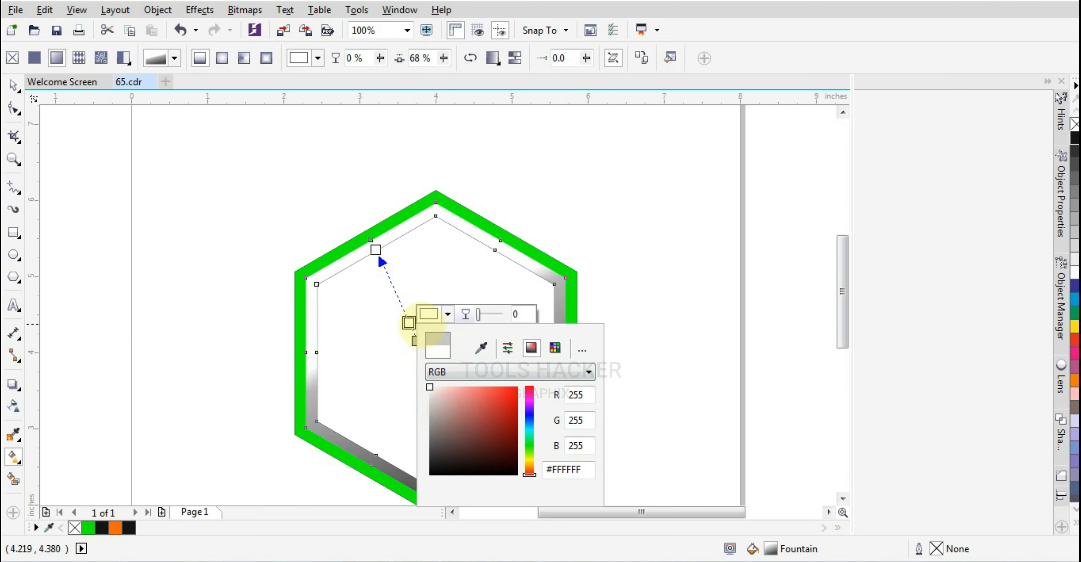
pyautogui.click(635, 338)
# Step: Change the gradient's 60% colour node to black
pyautogui.click(417, 340)
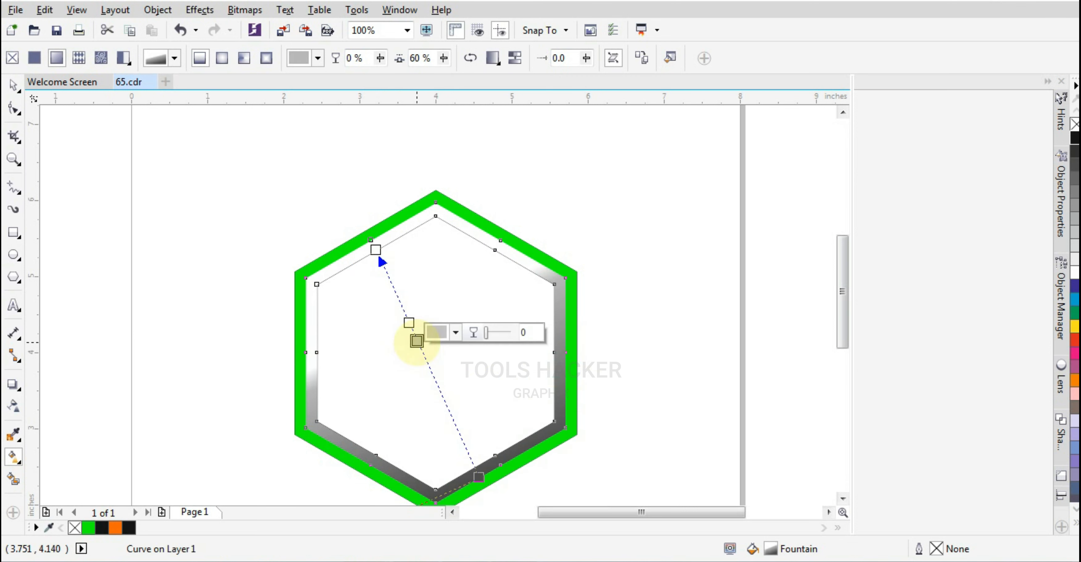
pyautogui.click(455, 332)
pyautogui.click(439, 491)
# Step: Move the white intermediate gradient node to 61% and set its colour to CMYK 0, 0, 0, 50
pyautogui.moveTo(409, 323); pyautogui.dragTo(416, 339)
pyautogui.click(451, 332)
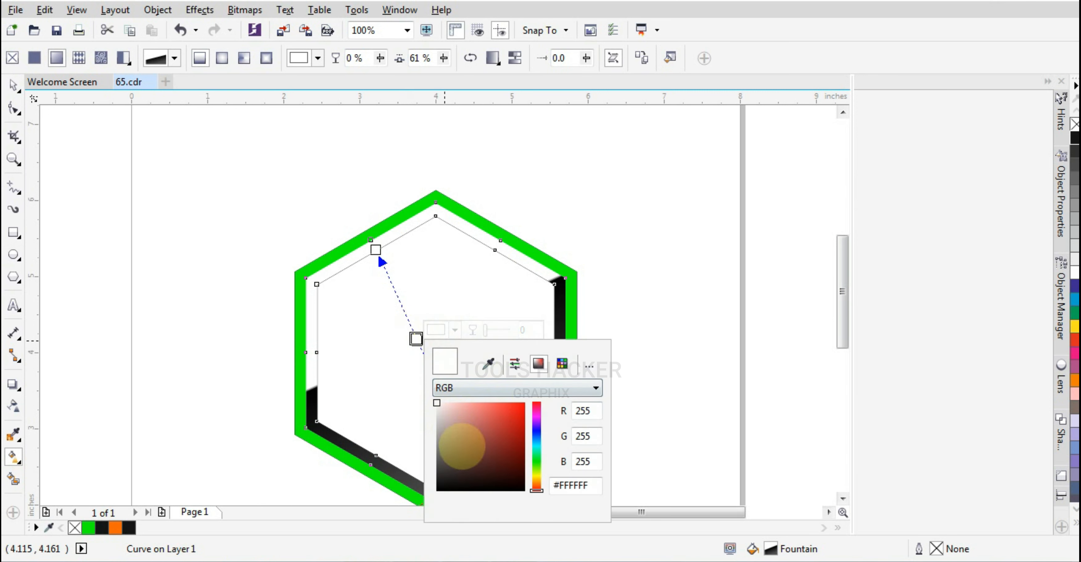
pyautogui.click(522, 389)
pyautogui.scroll(2, 522, 389)
pyautogui.click(521, 401)
pyautogui.click(587, 486)
pyautogui.write('50')
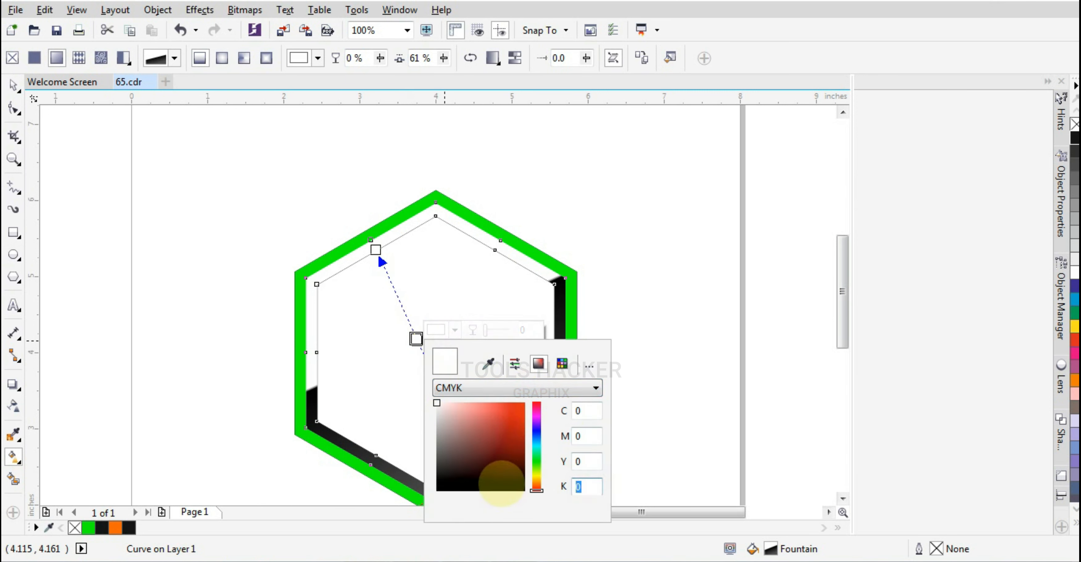
pyautogui.press('Return')
pyautogui.click(670, 447)
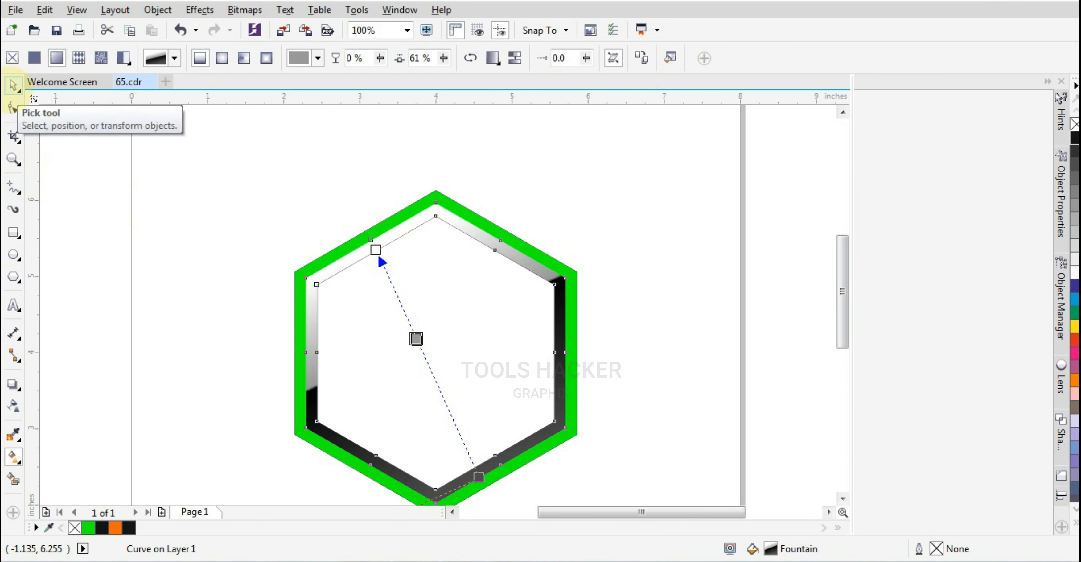
# Step: Copy the inner band's fountain fill onto the green outer band
pyautogui.click(12, 89)
pyautogui.click(161, 234)
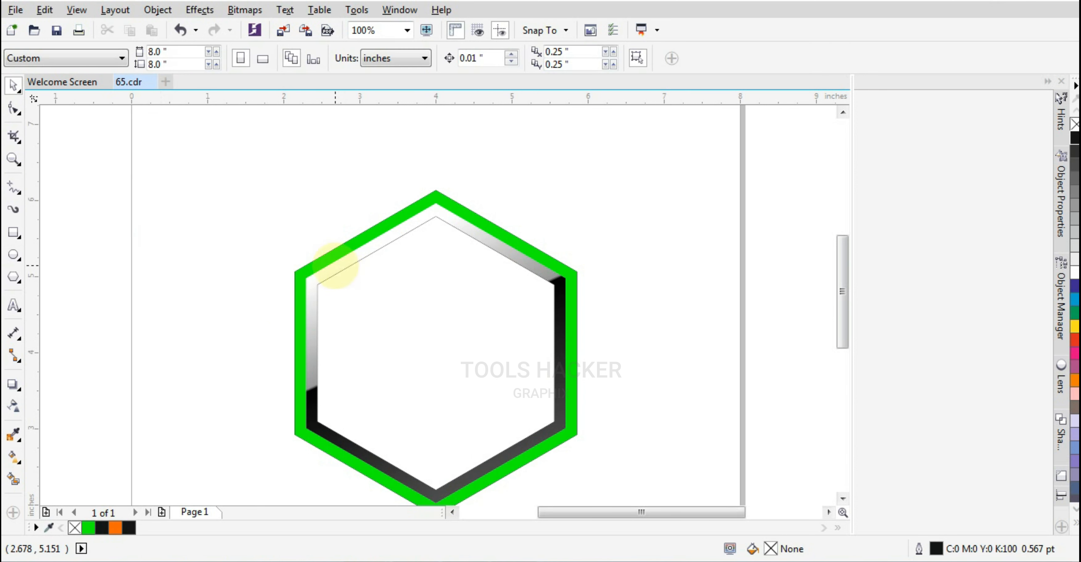
pyautogui.click(334, 262)
pyautogui.moveTo(770, 548); pyautogui.dragTo(559, 441)
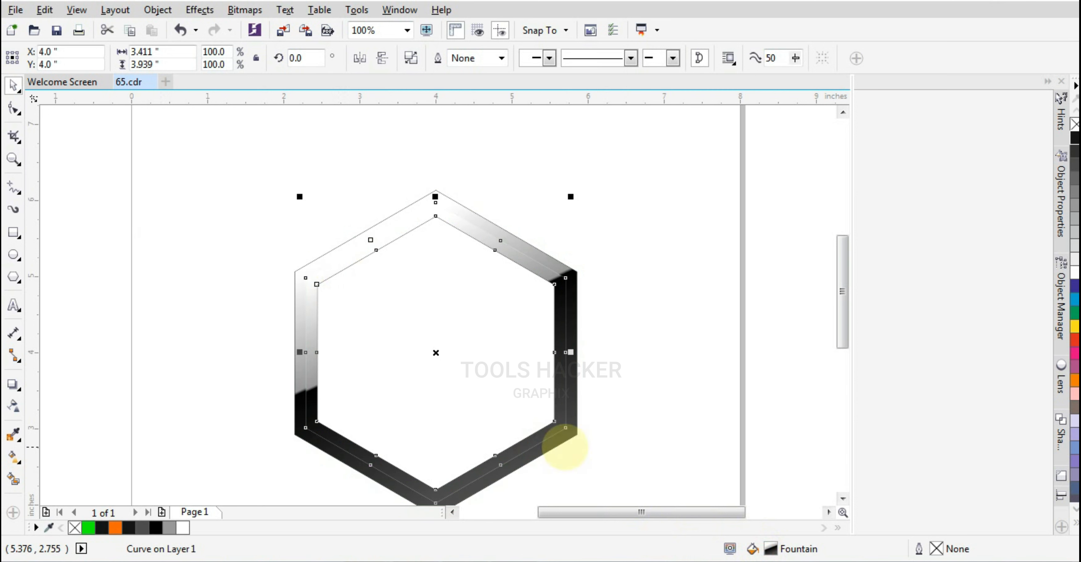
pyautogui.click(695, 401)
# Step: Try mirroring the outer band vertically and undo it
pyautogui.click(411, 213)
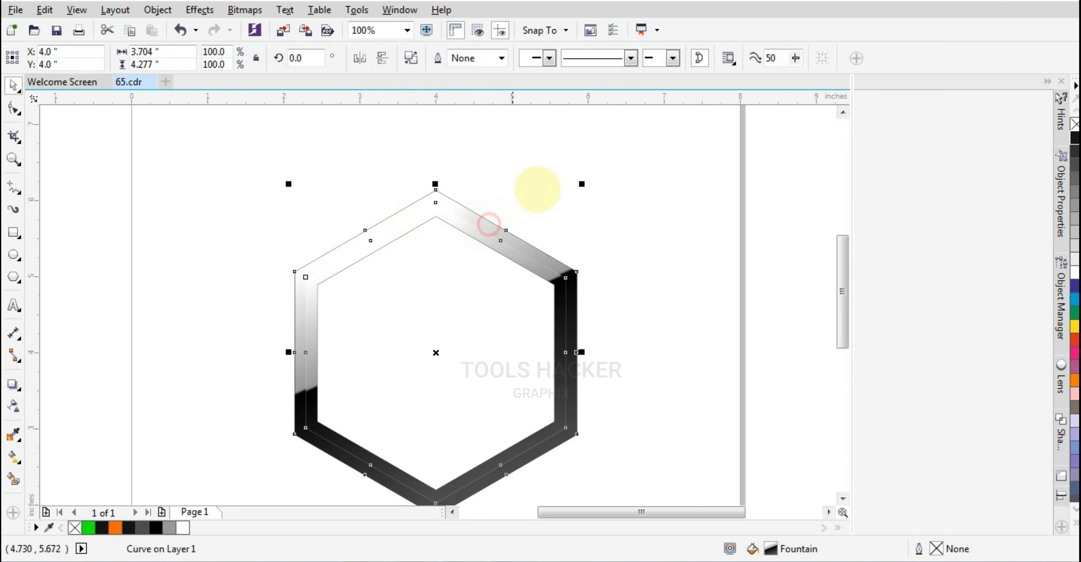
pyautogui.click(382, 58)
pyautogui.click(606, 193)
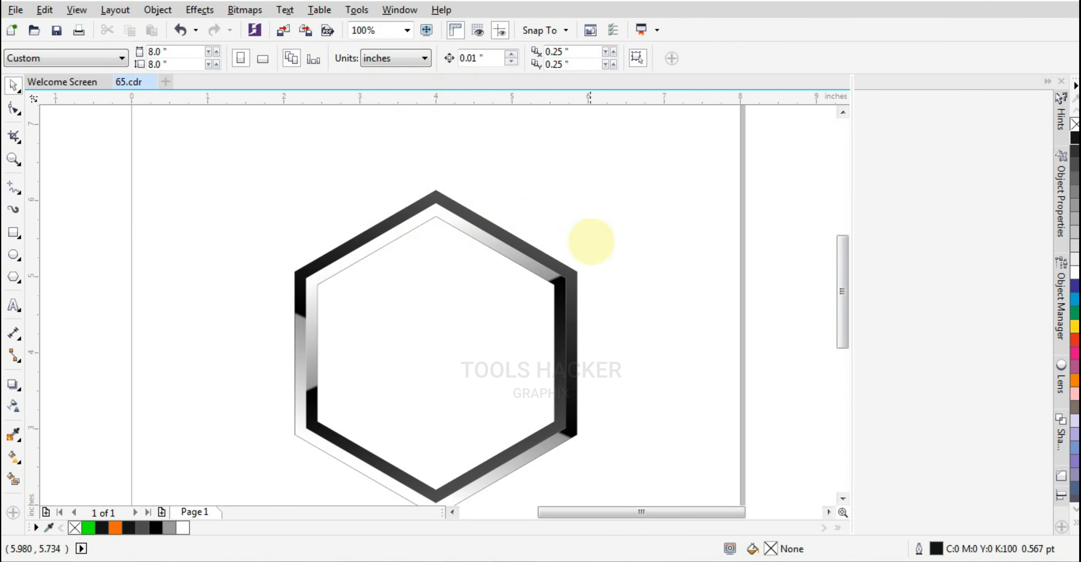
pyautogui.click(573, 296)
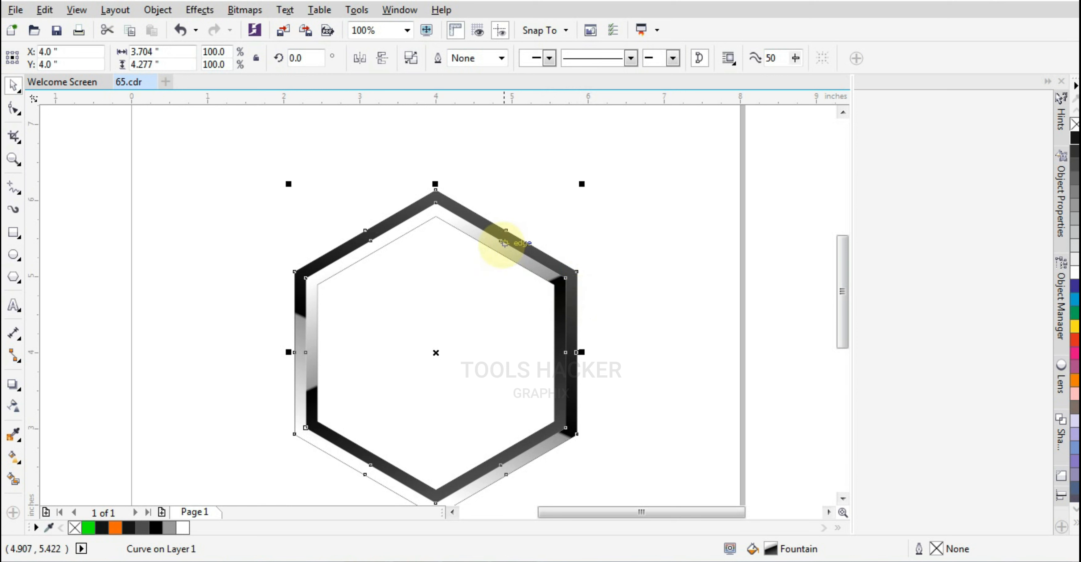
pyautogui.hotkey('ctrl', 'z')
pyautogui.click(642, 251)
# Step: Redirect the inner band's gradient so it runs from the lower-left edge to the upper-right edge
pyautogui.click(312, 301)
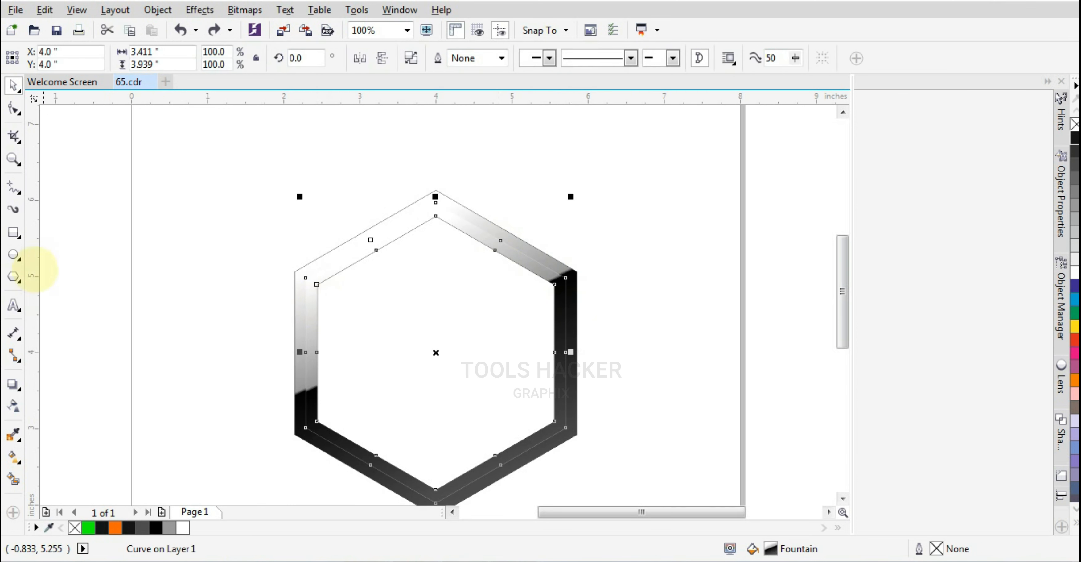
pyautogui.click(13, 457)
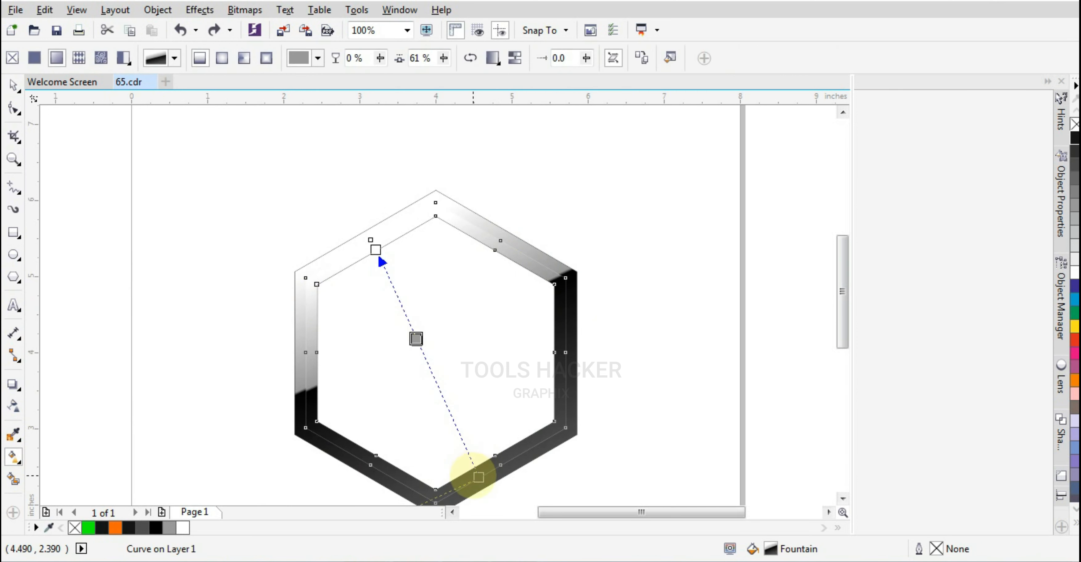
pyautogui.moveTo(470, 476); pyautogui.dragTo(406, 471)
pyautogui.moveTo(375, 249); pyautogui.dragTo(525, 266)
pyautogui.click(13, 86)
# Step: Give the middle hexagon a black hairline outline
pyautogui.scroll(1, 381, 237)
pyautogui.click(483, 261)
pyautogui.rightClick(1074, 138)
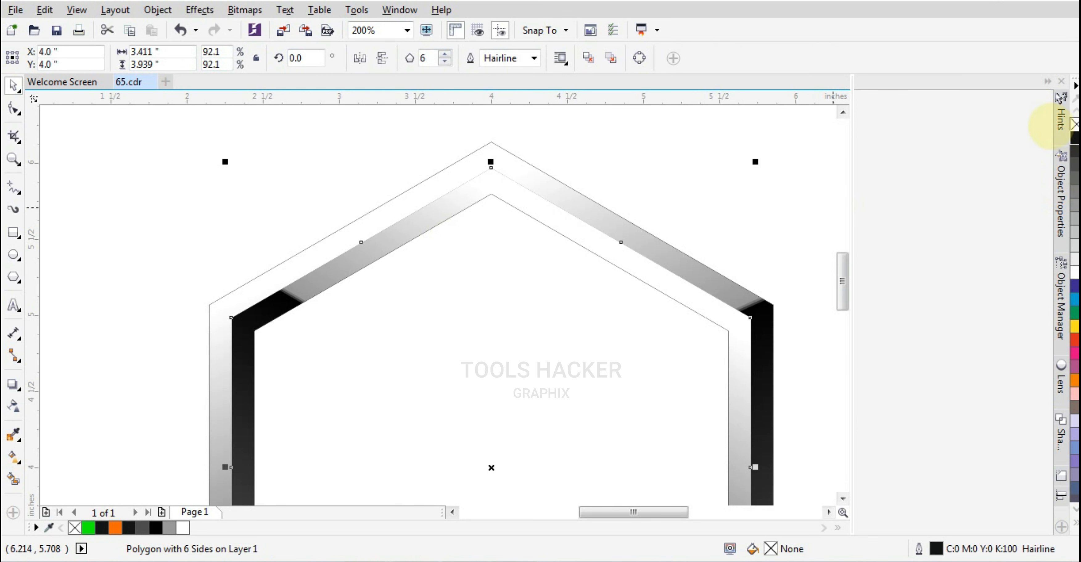
# Step: Set the middle hexagon's outline width to 0.5 pt and colour the outline white
pyautogui.scroll(-1, 495, 191)
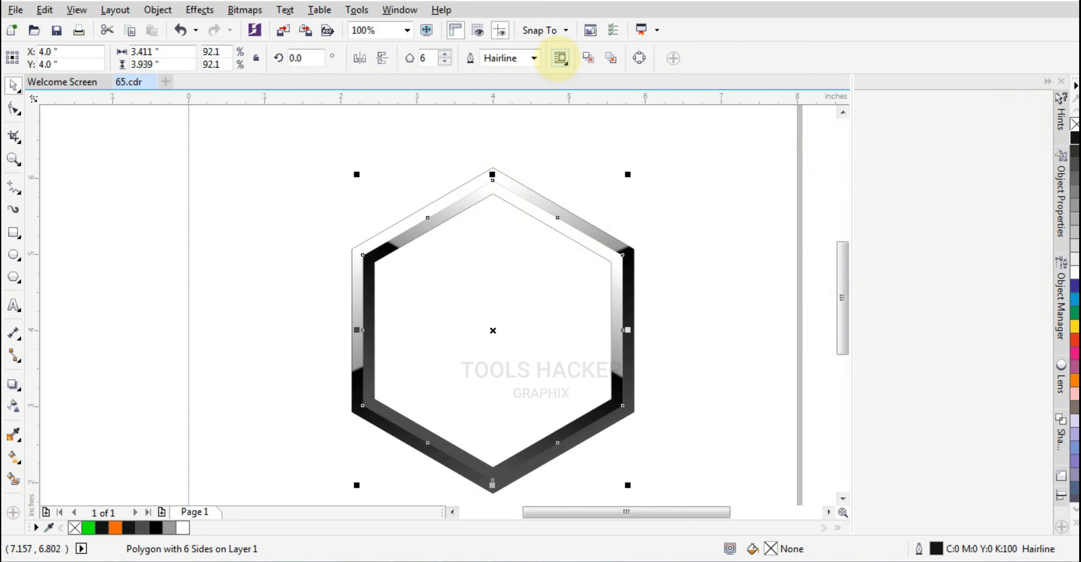
pyautogui.write('0.5')
pyautogui.press('Return')
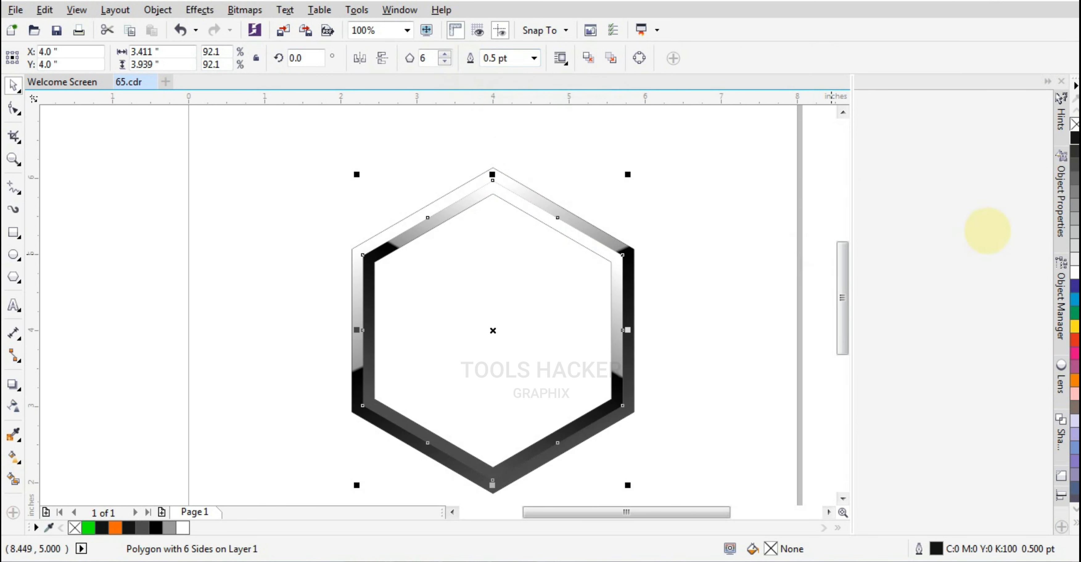
pyautogui.scroll(3, 514, 465)
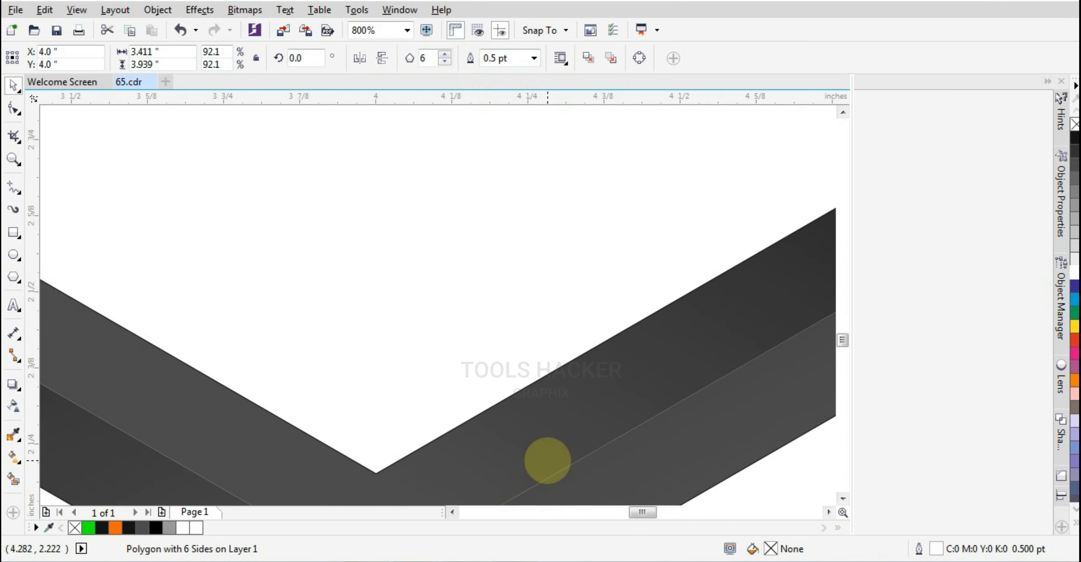
pyautogui.scroll(-3, 547, 460)
pyautogui.click(642, 301)
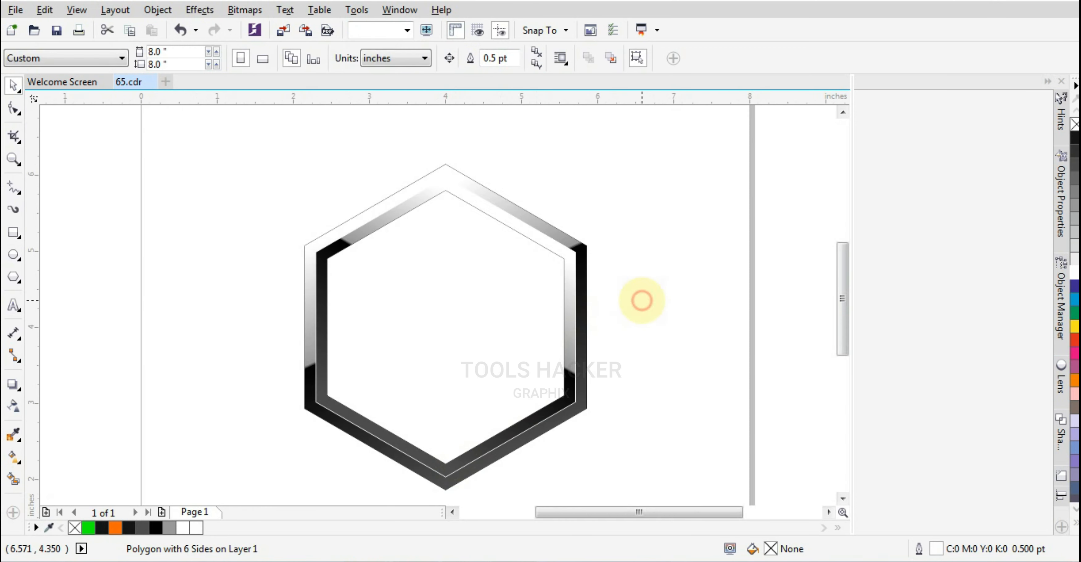
# Step: Change the inner hexagon's outline to a thin white line
pyautogui.click(473, 299)
pyautogui.scroll(1, 385, 403)
pyautogui.scroll(-1, 454, 291)
pyautogui.click(454, 291)
pyautogui.hotkey('ctrl', 'z')
pyautogui.click(521, 60)
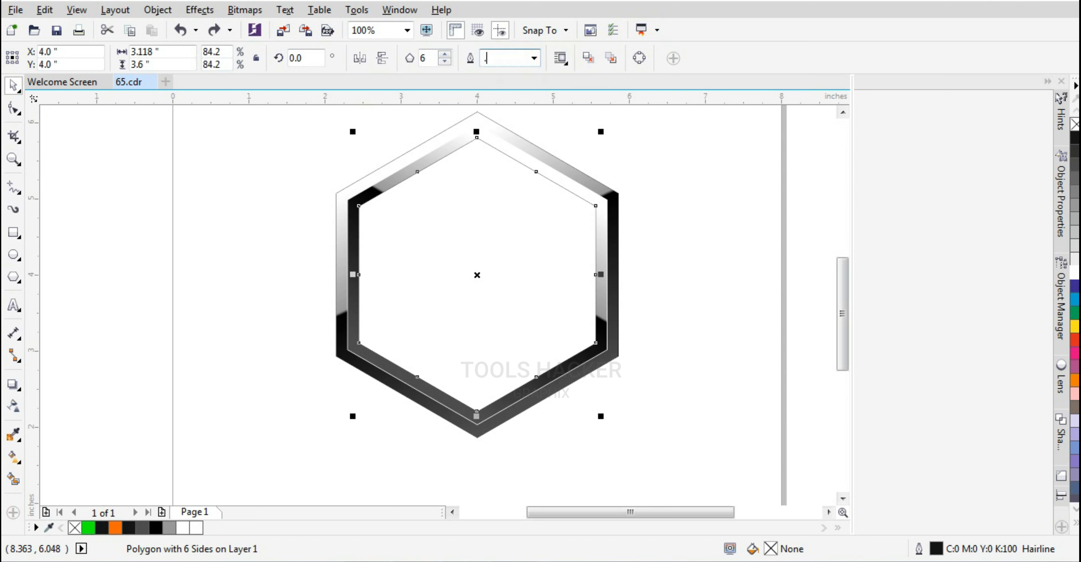
pyautogui.press('Tab')
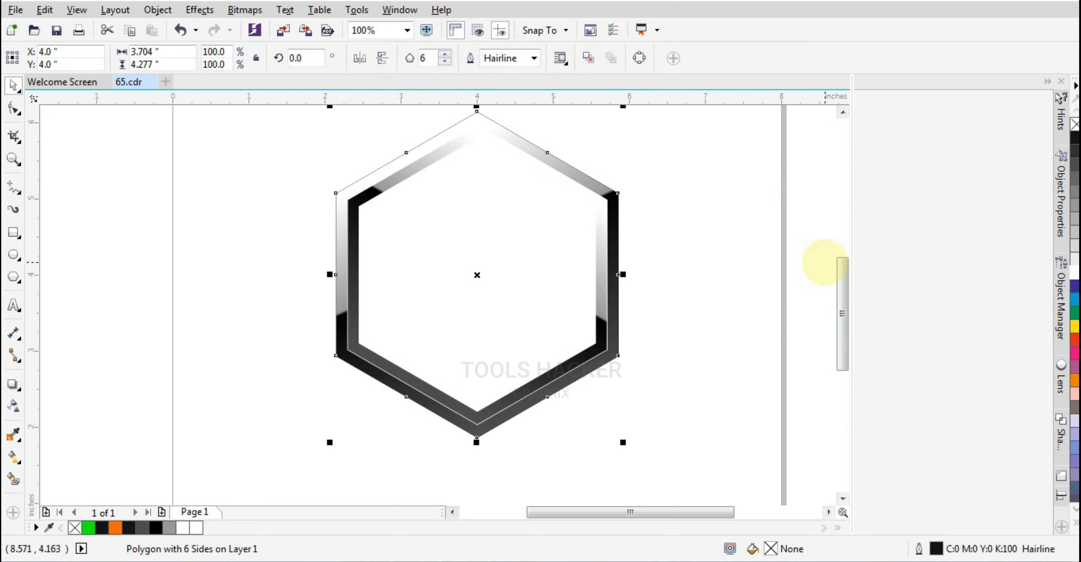
# Step: Give the outer hexagon a white outline 0.5 pt wide
pyautogui.write('0.5')
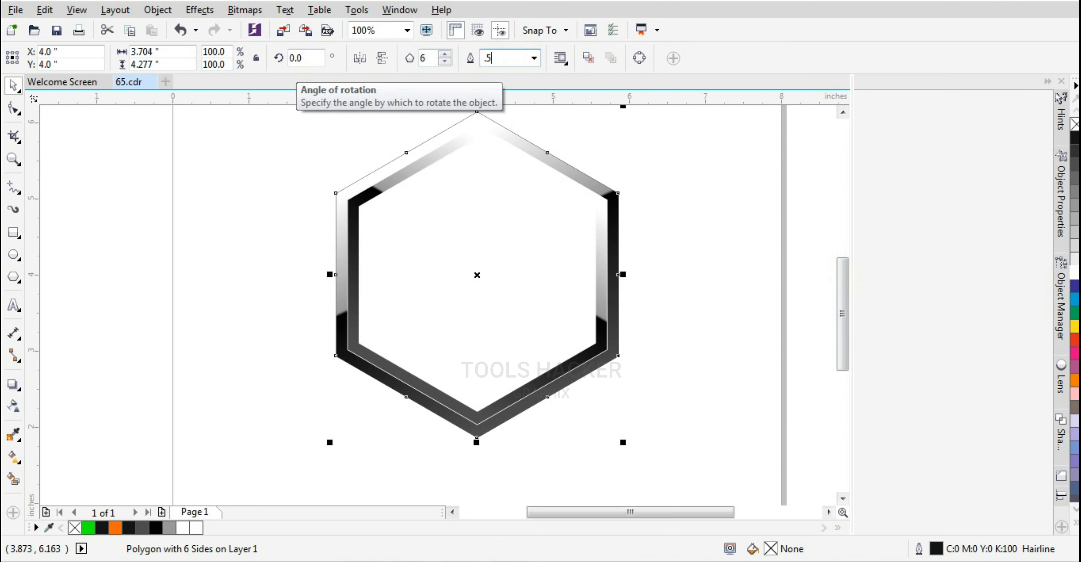
pyautogui.press('Return')
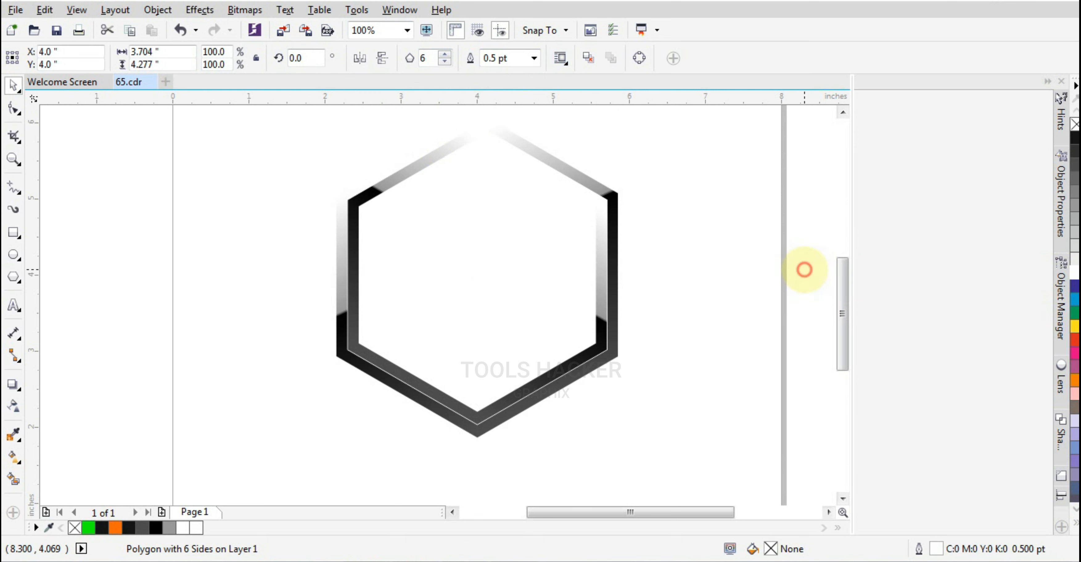
pyautogui.click(797, 271)
pyautogui.scroll(-1, 558, 296)
pyautogui.scroll(1, 638, 218)
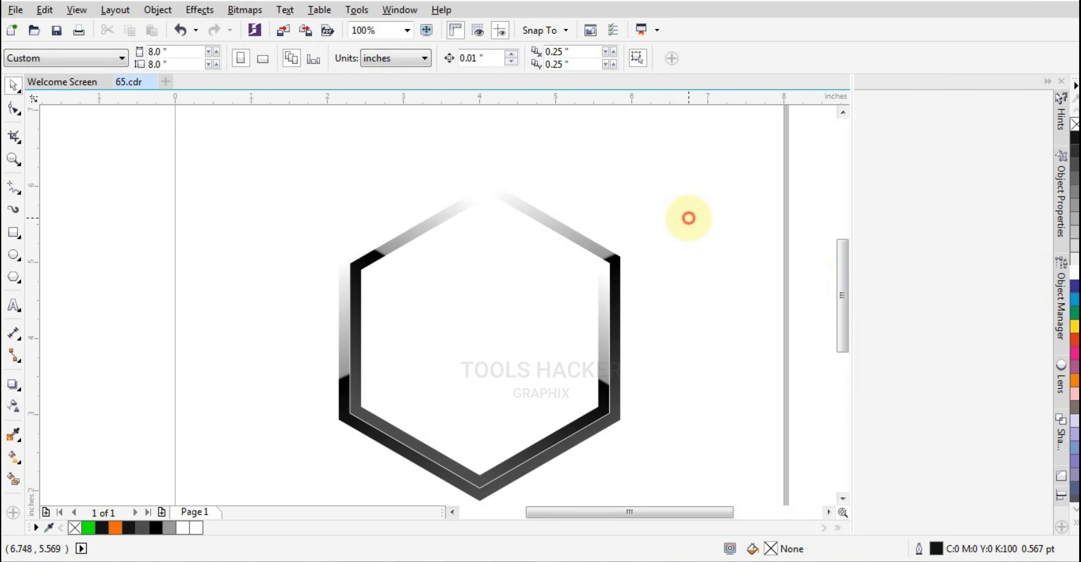
# Step: Draw a three-sided polygon about 1.82 by 1.58 inches overlapping the hexagon frame's left edge
pyautogui.click(14, 233)
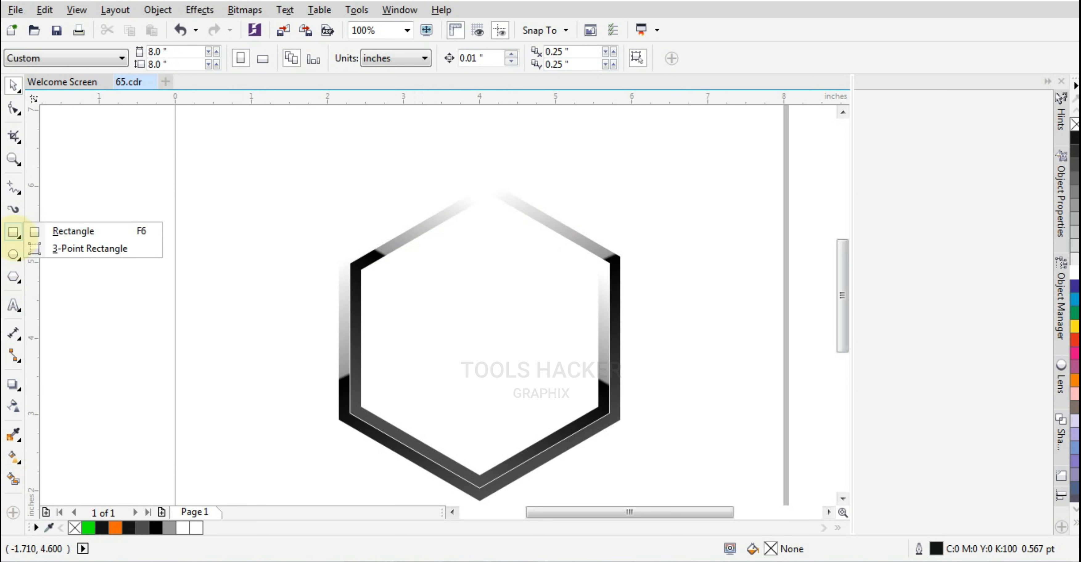
pyautogui.click(14, 253)
pyautogui.click(14, 276)
pyautogui.moveTo(283, 317); pyautogui.dragTo(357, 402)
pyautogui.write('3')
pyautogui.press('Return')
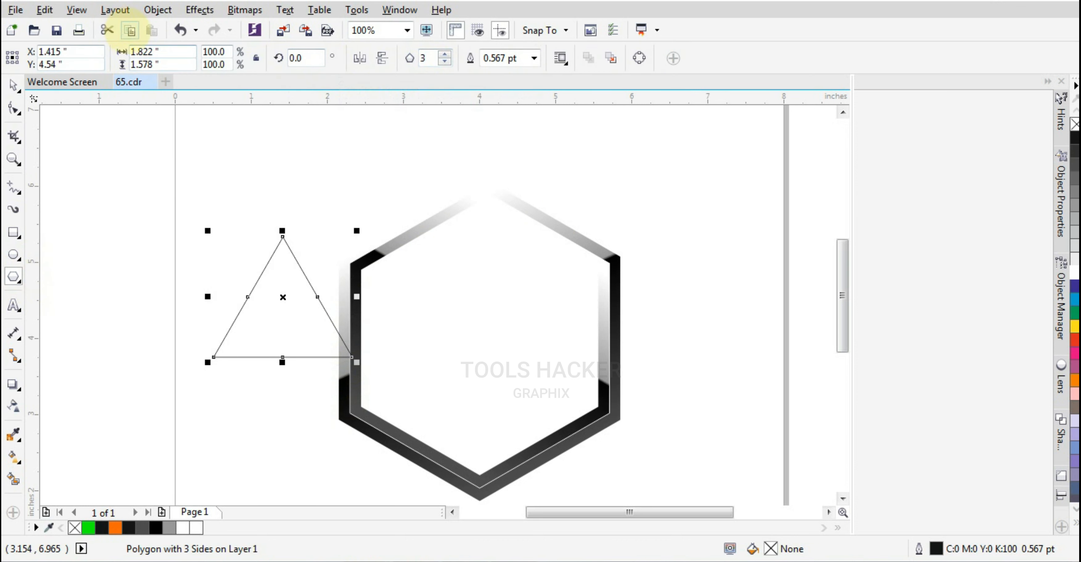
# Step: Move the triangle into the upper part of the frame and centre it horizontally on the middle hexagon
pyautogui.press('space')
pyautogui.moveTo(295, 297); pyautogui.dragTo(500, 235)
pyautogui.keyDown('shift'); pyautogui.click(562, 379); pyautogui.keyUp('shift')
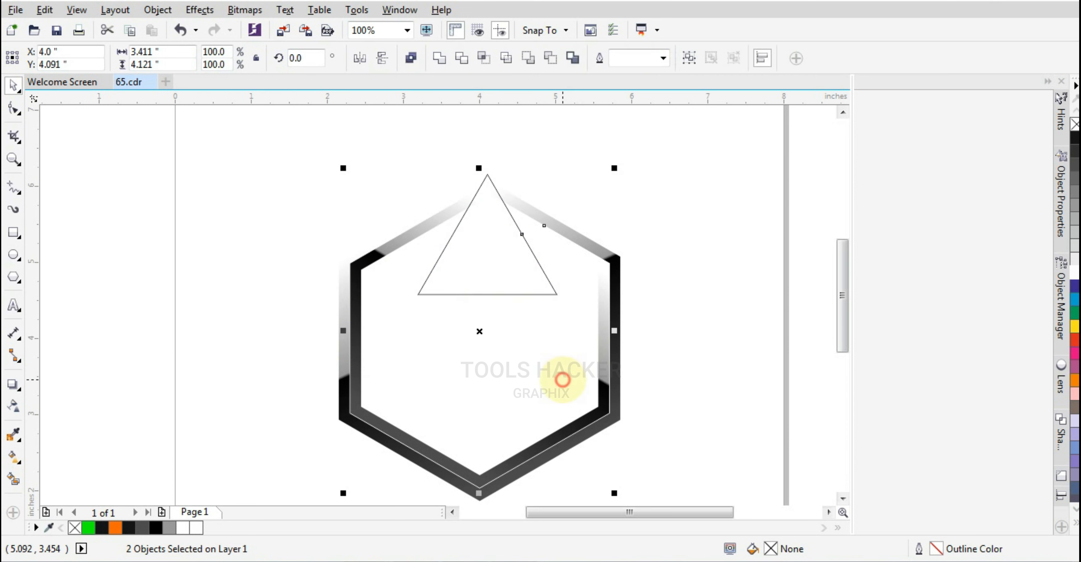
pyautogui.press('z')
pyautogui.press('c')
pyautogui.click(13, 85)
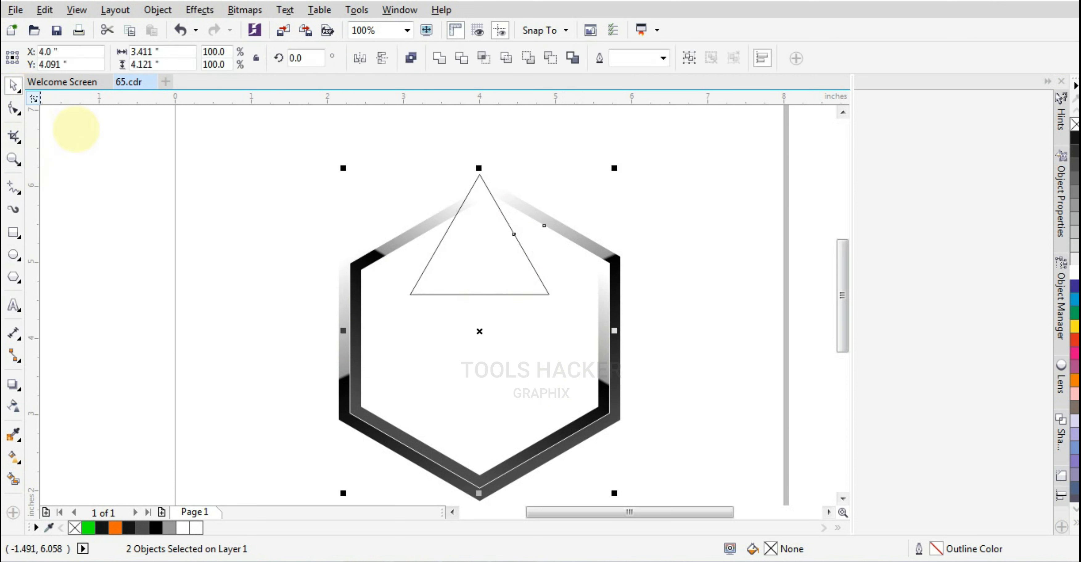
pyautogui.click(703, 251)
# Step: Enlarge the triangle to about 4.35 by 3.73 inches, keeping its apex in place above the hexagon frame
pyautogui.click(480, 295)
pyautogui.moveTo(480, 299); pyautogui.dragTo(480, 462)
pyautogui.moveTo(554, 316); pyautogui.dragTo(649, 324)
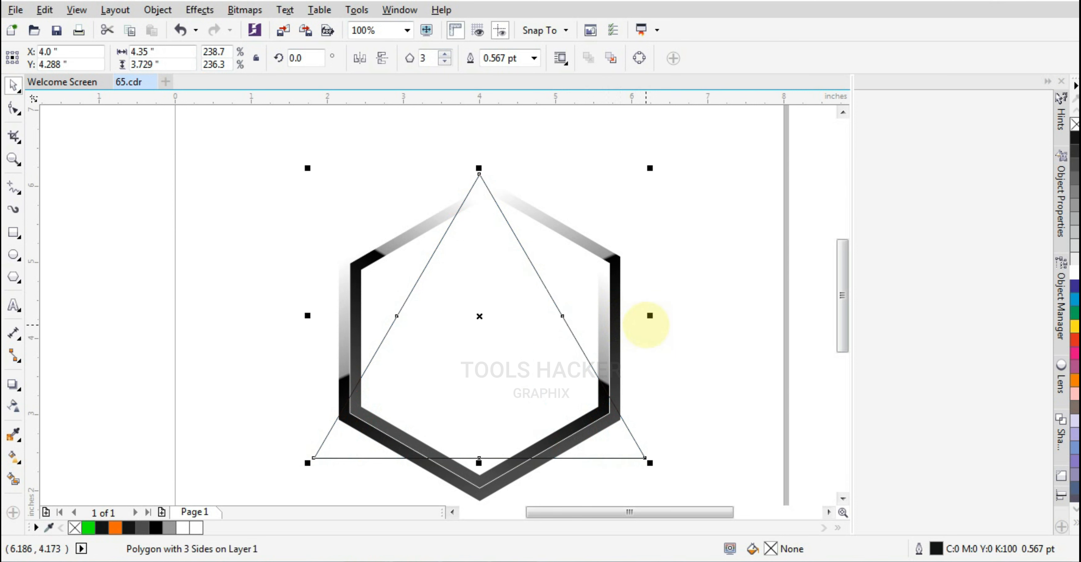
pyautogui.moveTo(479, 463); pyautogui.dragTo(482, 458)
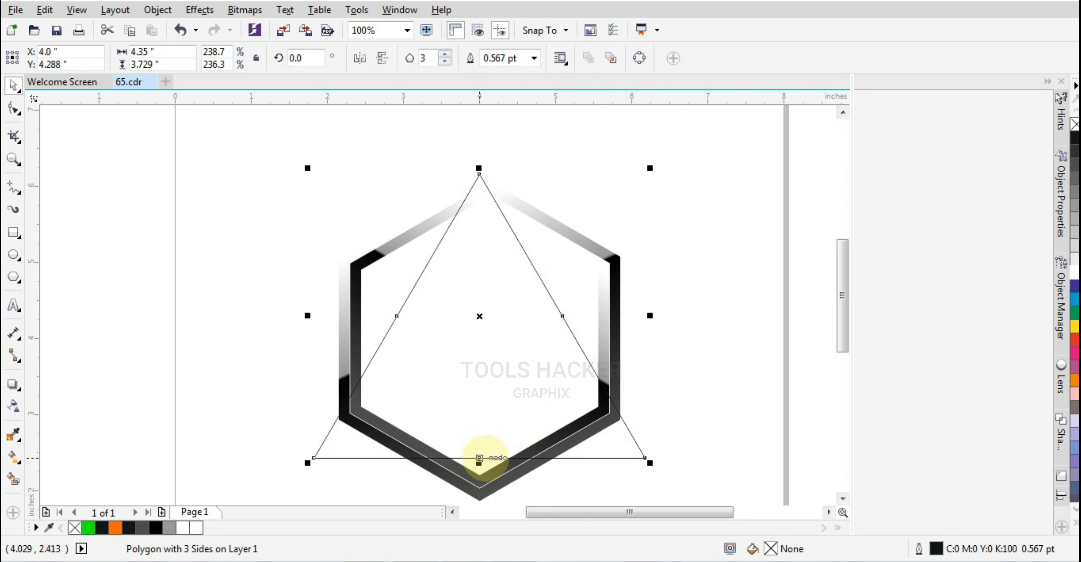
pyautogui.keyDown('shift'); pyautogui.click(611, 293); pyautogui.keyUp('shift')
pyautogui.press('Escape')
pyautogui.scroll(3, 473, 185)
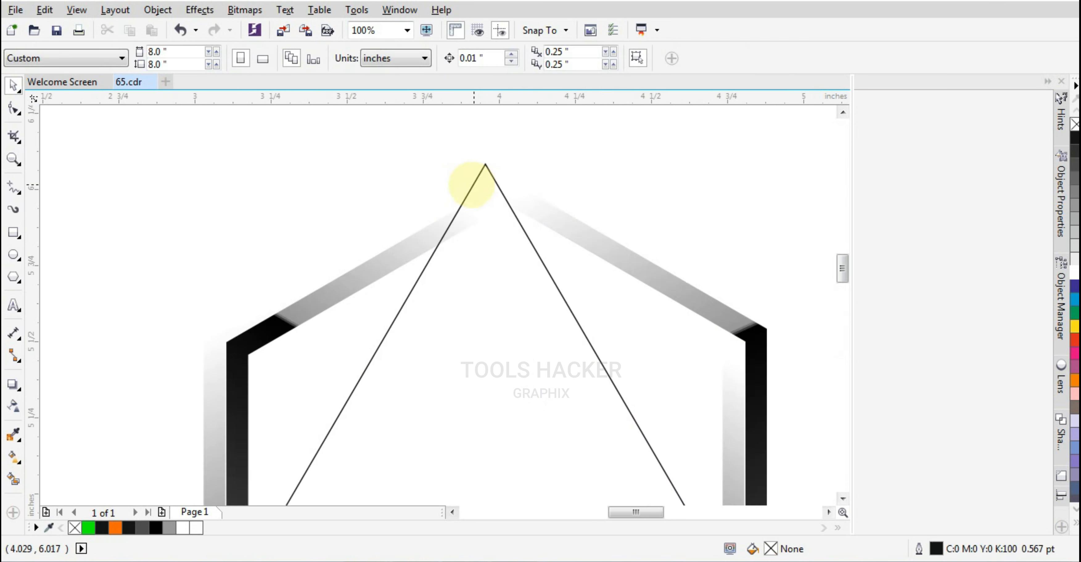
pyautogui.scroll(-4, 476, 232)
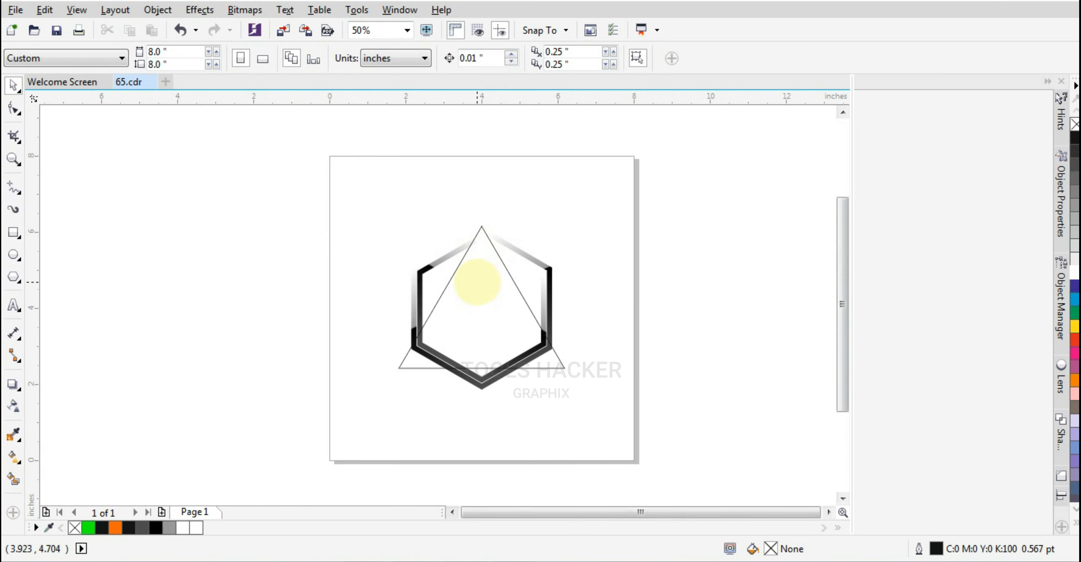
# Step: Create a smaller concentric copy of the triangle, about 3.64 by 3.12 inches, and nudge it down about 0.12 inch
pyautogui.click(475, 277)
pyautogui.scroll(1, 475, 277)
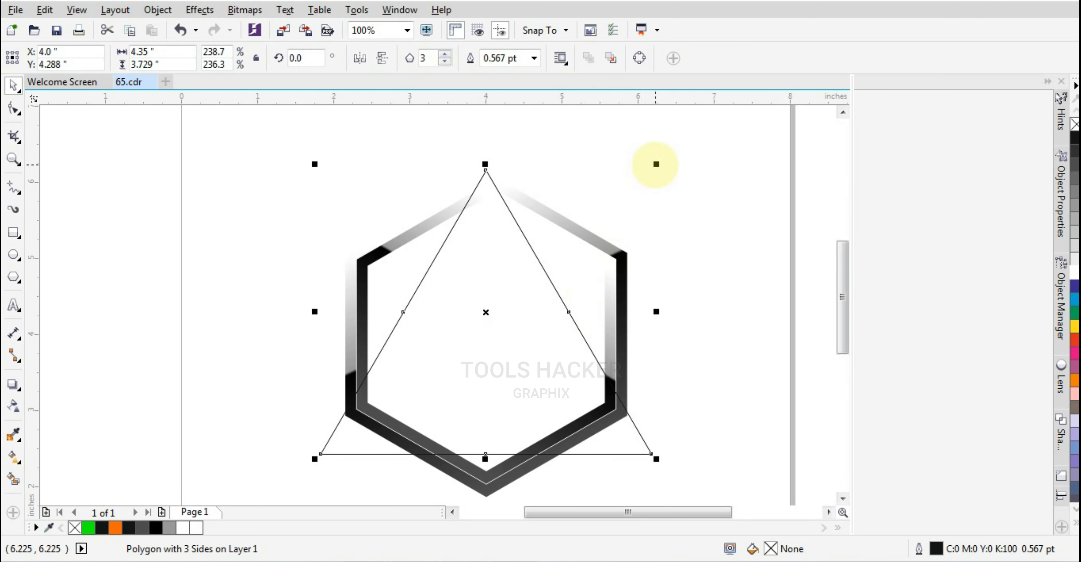
pyautogui.moveTo(656, 164); pyautogui.dragTo(628, 189)
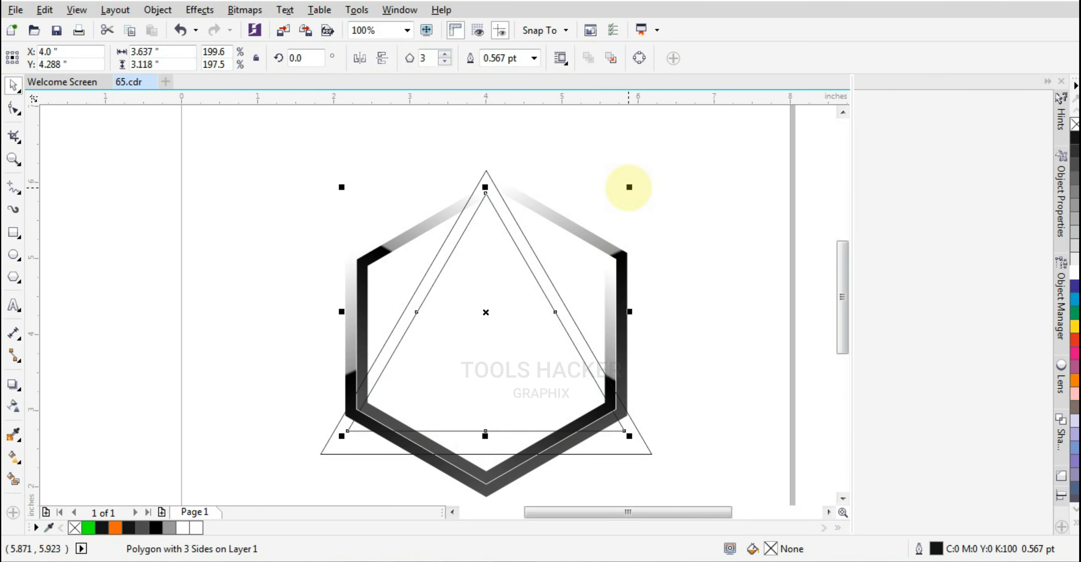
pyautogui.press('Down')
pyautogui.press('Down')
pyautogui.press('Down')
pyautogui.press('Down')
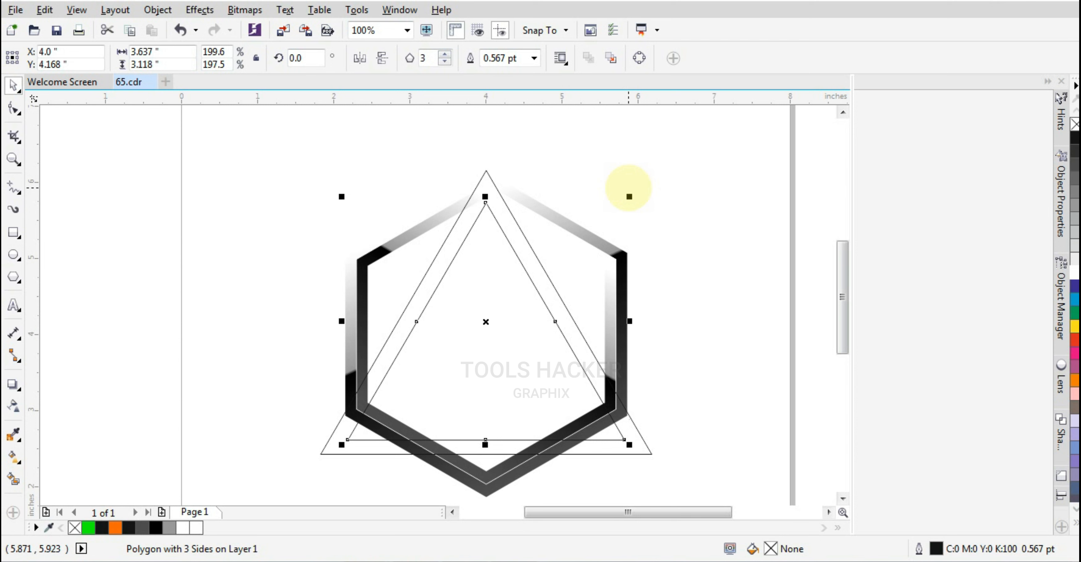
# Step: Convert the inner and outer triangles to curves
pyautogui.click(14, 108)
pyautogui.click(14, 86)
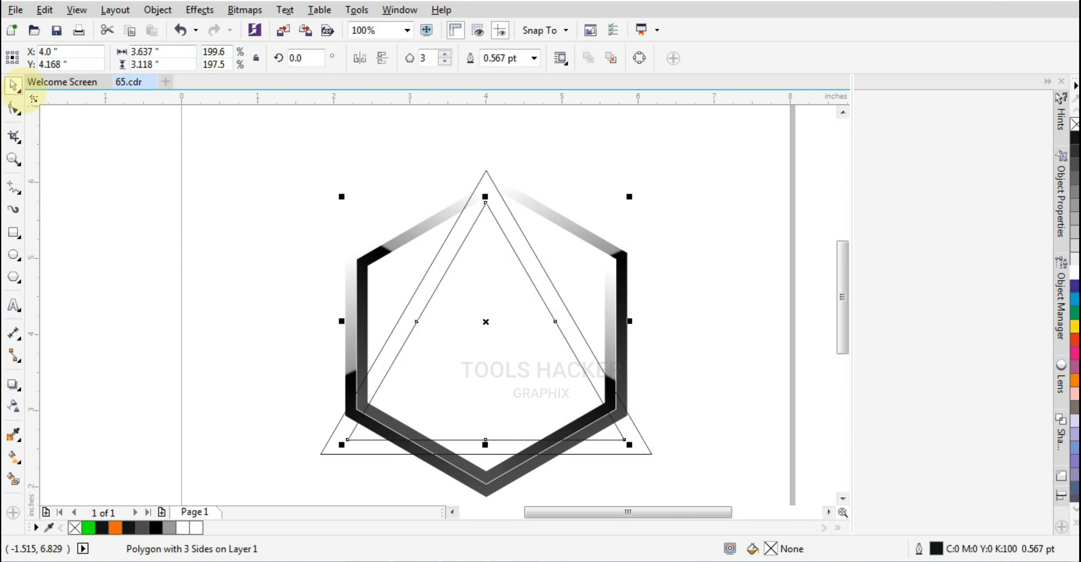
pyautogui.click(391, 331)
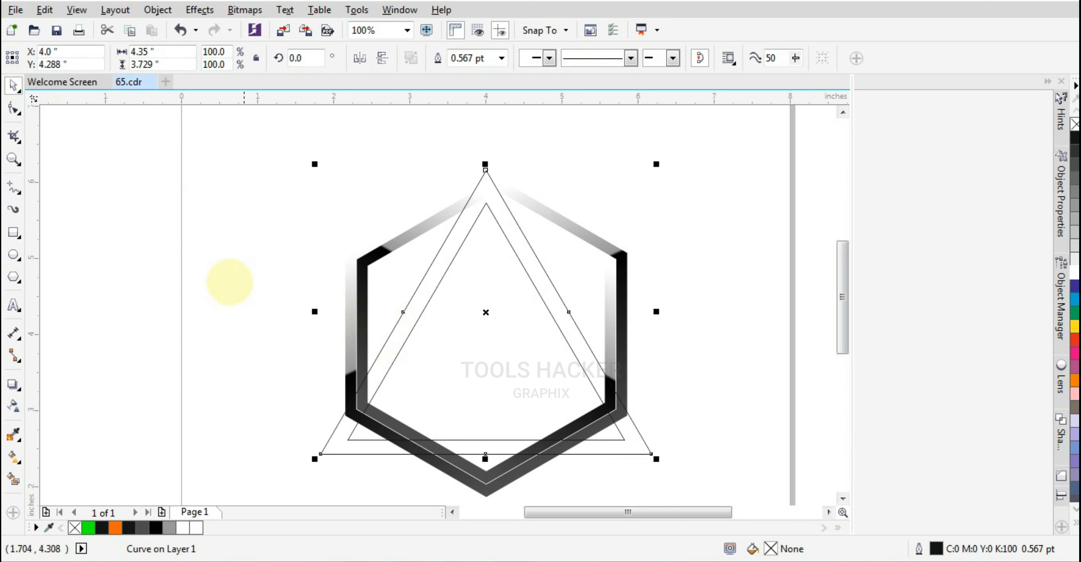
# Step: Raise the midpoint node of the outer triangle's base straight up to form a notched, inverted-V bottom edge
pyautogui.click(14, 108)
pyautogui.click(486, 454)
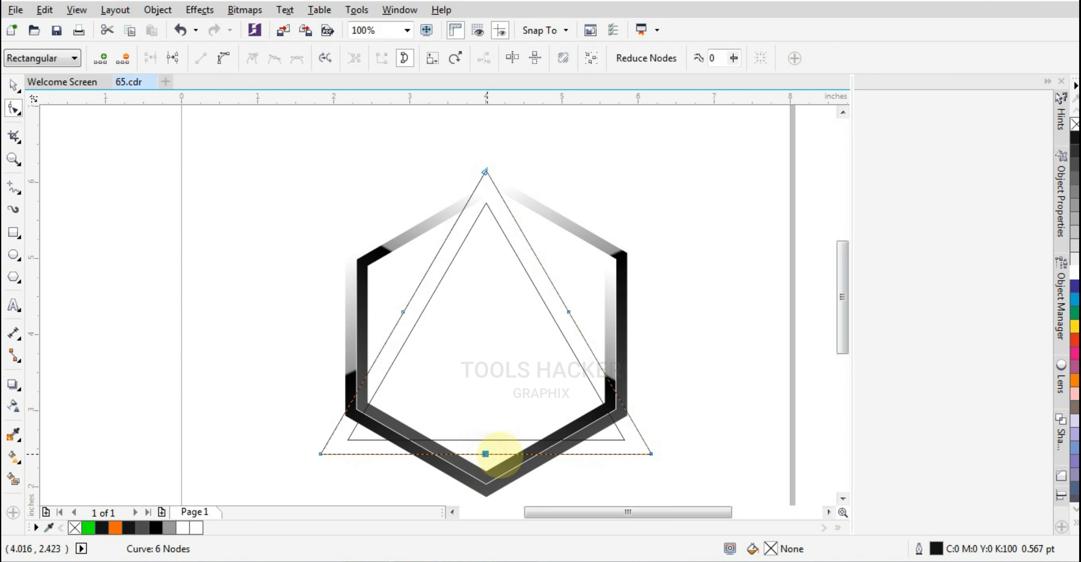
pyautogui.moveTo(485, 452); pyautogui.dragTo(535, 452)
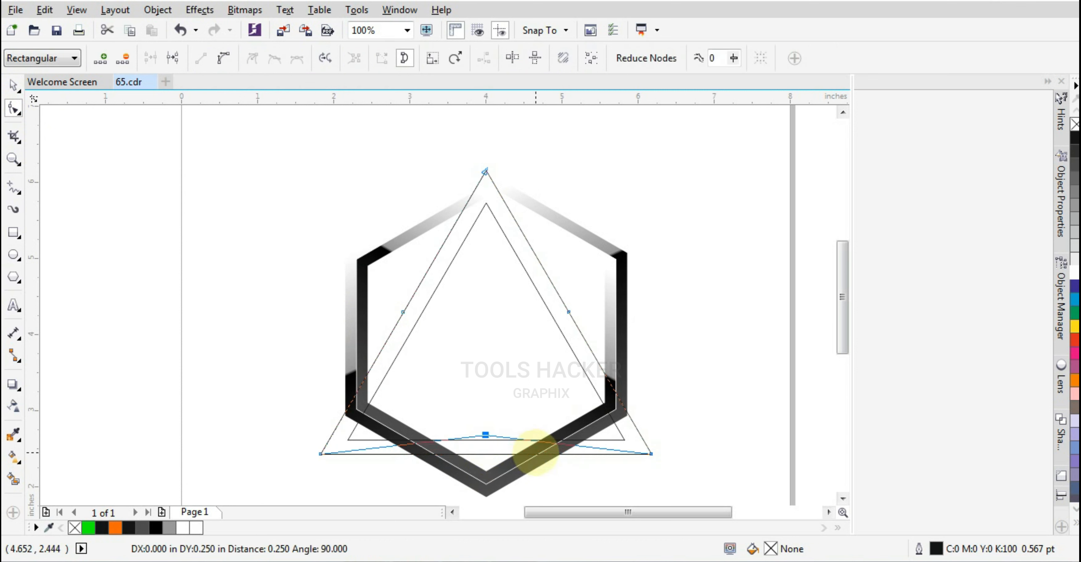
pyautogui.press('Up')
pyautogui.press('Up')
pyautogui.press('Up')
pyautogui.press('Up')
pyautogui.press('Up')
pyautogui.press('Up')
pyautogui.press('Up')
pyautogui.press('Up')
pyautogui.press('Up')
pyautogui.press('Up')
pyautogui.press('Up')
pyautogui.press('Up')
pyautogui.press('Up')
pyautogui.press('Up')
pyautogui.press('Up')
pyautogui.press('Up')
pyautogui.press('Up')
pyautogui.press('Up')
pyautogui.press('Up')
pyautogui.press('Up')
# Step: Raise the midpoint node of the inner triangle's base to just above the peak of the outer triangle's notch
pyautogui.click(477, 441)
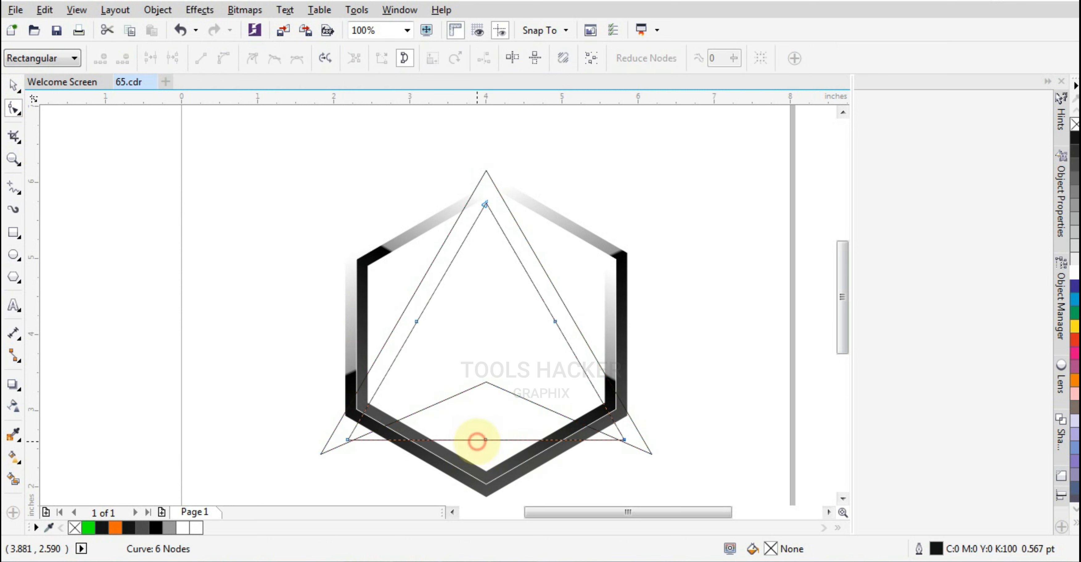
pyautogui.moveTo(487, 439); pyautogui.dragTo(486, 379)
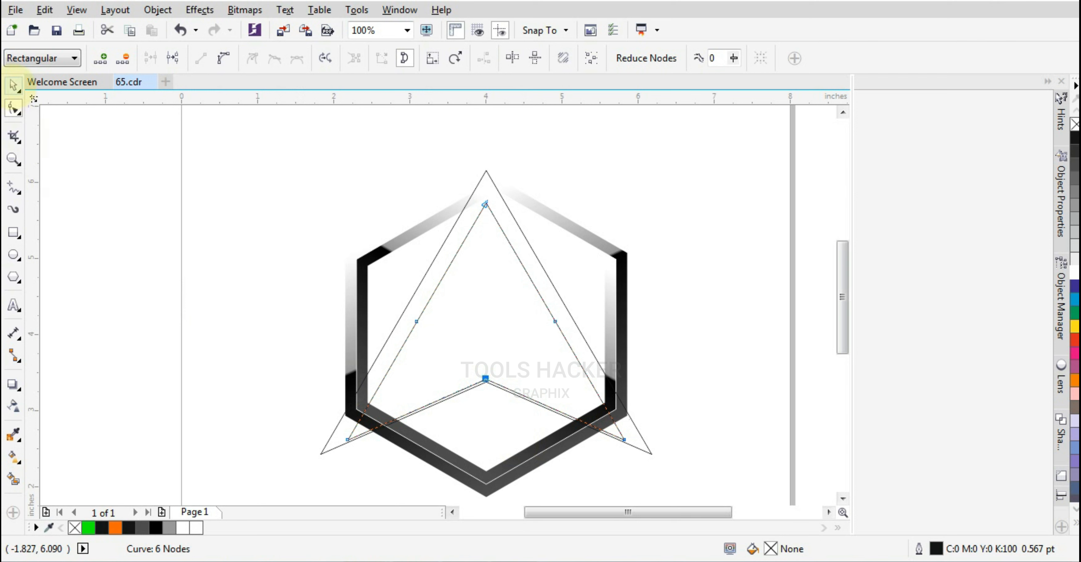
pyautogui.click(13, 91)
pyautogui.click(161, 231)
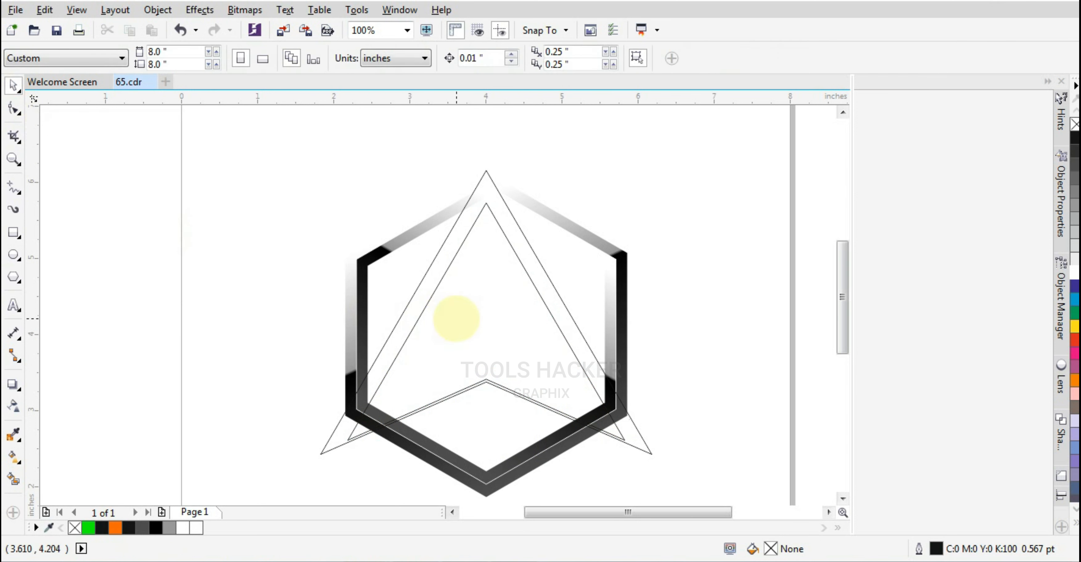
# Step: Duplicate the inner notched triangle and move the copy straight down about 0.4 inch
pyautogui.click(456, 319)
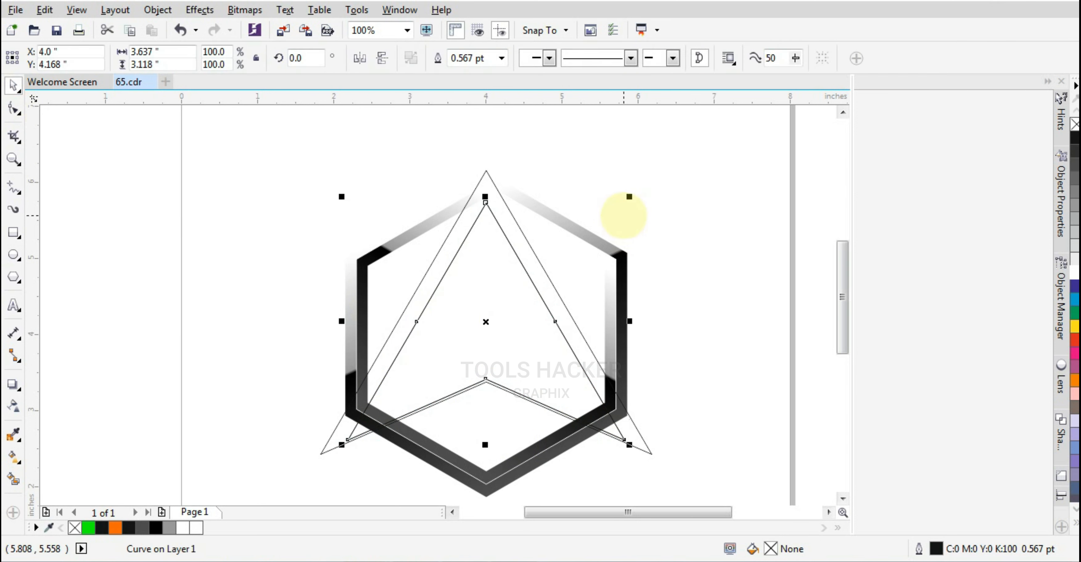
pyautogui.press('KP_Add')
pyautogui.press('Down')
pyautogui.press('Down')
pyautogui.press('Down')
pyautogui.press('Down')
pyautogui.press('Down')
pyautogui.press('Down')
pyautogui.press('Down')
pyautogui.press('Down')
pyautogui.press('Down')
pyautogui.press('Down')
pyautogui.press('Down')
pyautogui.press('Down')
pyautogui.press('Down')
pyautogui.press('Down')
pyautogui.press('Down')
pyautogui.press('Down')
pyautogui.press('Down')
pyautogui.press('Down')
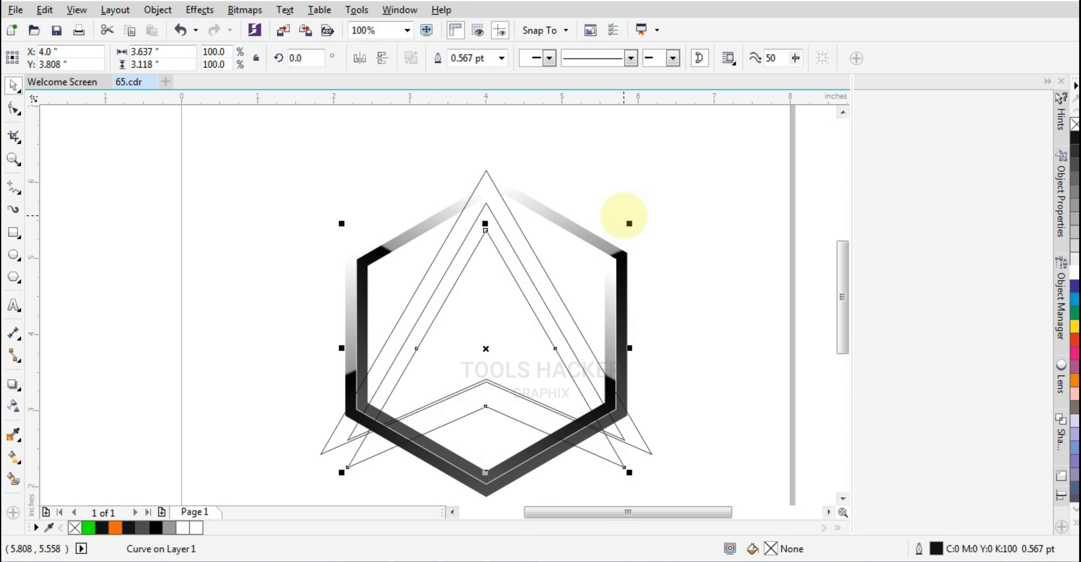
pyautogui.press('Down')
pyautogui.press('Down')
# Step: Move the outer notched triangle's three lower nodes down about 0.5 inch and delete its two side midpoint nodes
pyautogui.scroll(2, 544, 422)
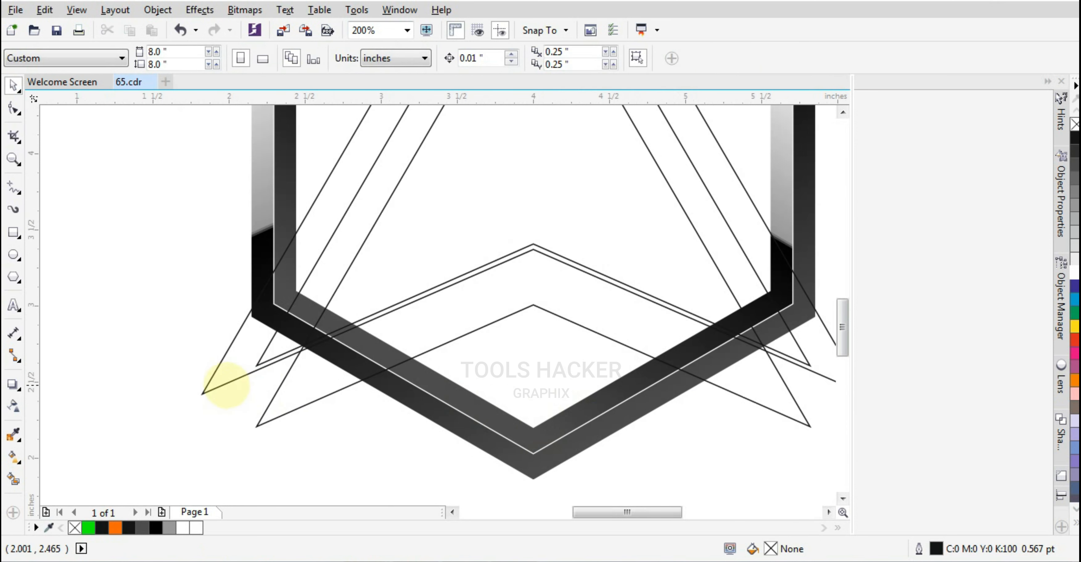
pyautogui.click(380, 406)
pyautogui.scroll(-2, 554, 386)
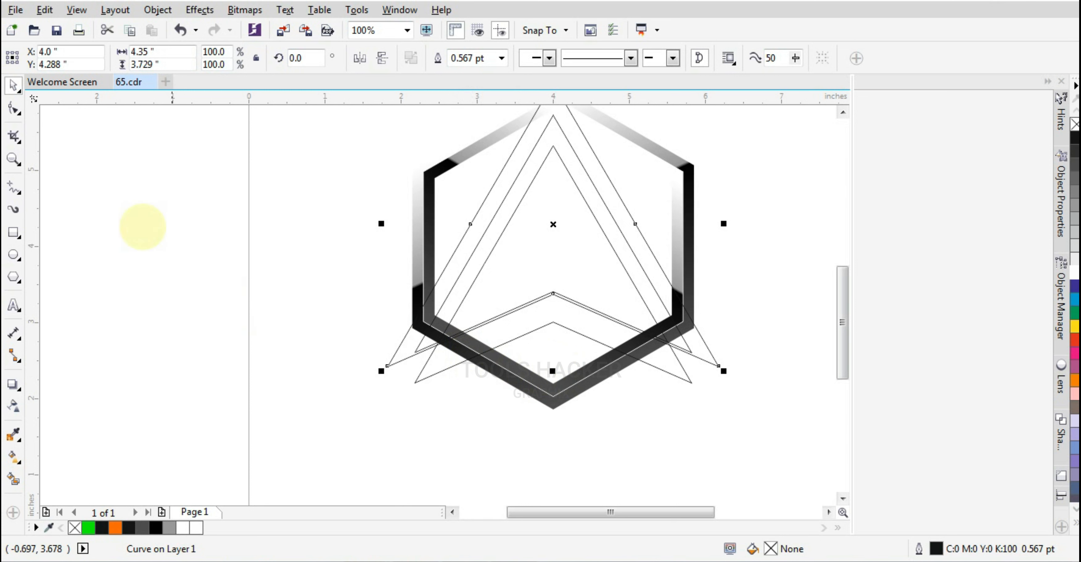
pyautogui.click(12, 110)
pyautogui.moveTo(336, 255); pyautogui.dragTo(771, 409)
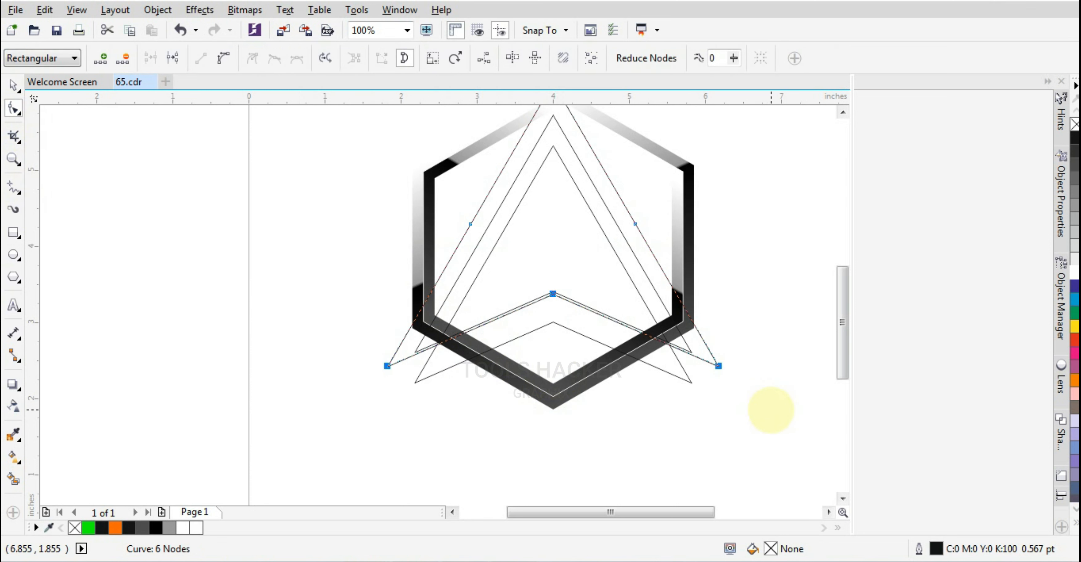
pyautogui.press('Down')
pyautogui.press('Down')
pyautogui.press('Down')
pyautogui.press('Down')
pyautogui.press('Down')
pyautogui.press('Down')
pyautogui.press('Down')
pyautogui.press('Down')
pyautogui.press('Down')
pyautogui.press('Down')
pyautogui.press('Down')
pyautogui.press('Down')
pyautogui.press('Down')
pyautogui.press('Down')
pyautogui.press('Down')
pyautogui.press('Down')
pyautogui.press('Down')
pyautogui.press('Down')
pyautogui.press('Down')
pyautogui.press('Down')
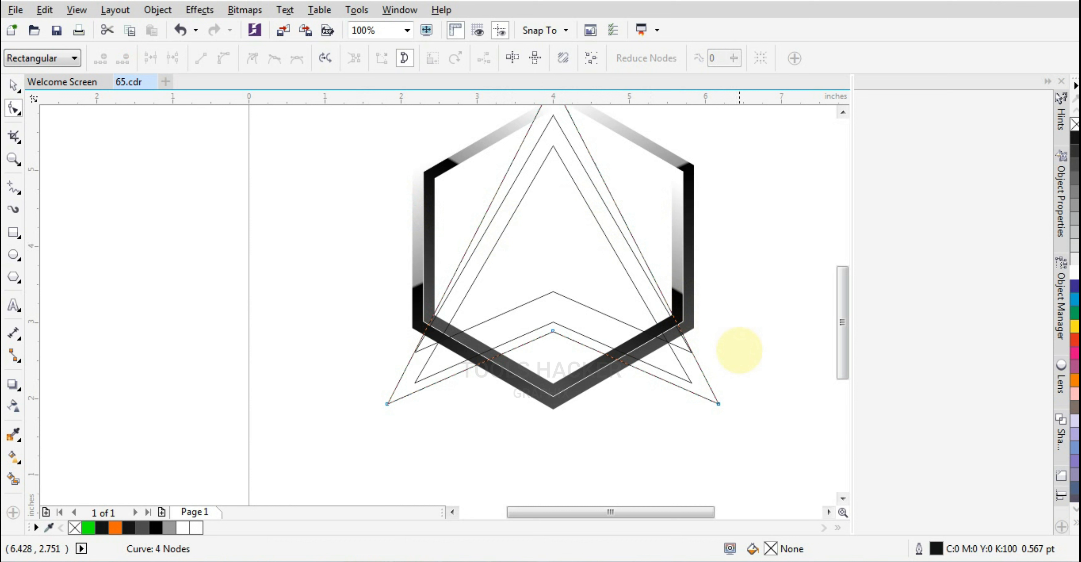
# Step: Shift the outer notched triangle's lower-left corner node slightly outward to the left
pyautogui.moveTo(343, 369); pyautogui.dragTo(427, 435)
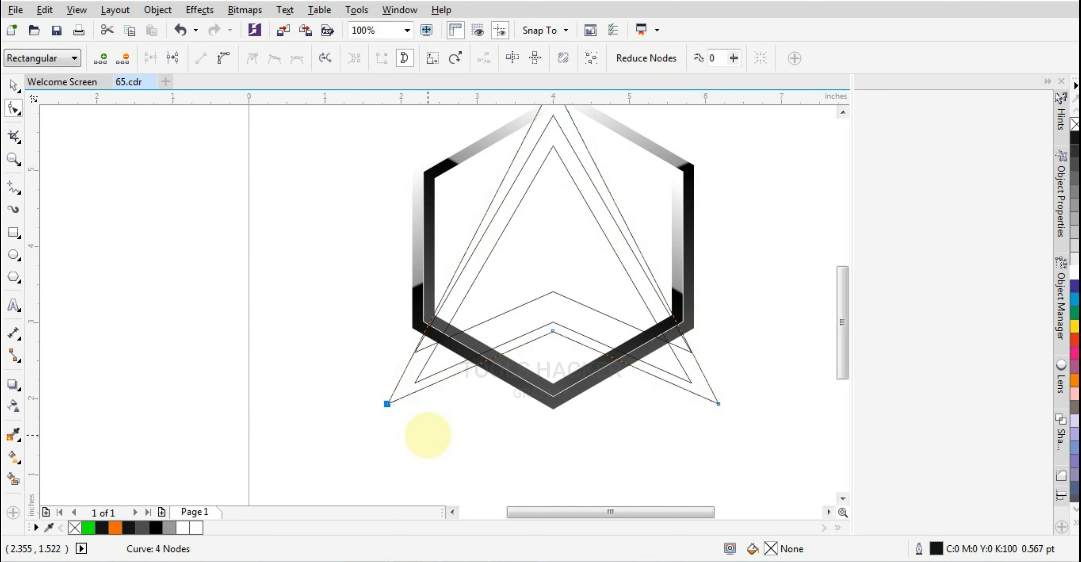
pyautogui.press('Left')
pyautogui.press('Left')
pyautogui.press('Left')
pyautogui.press('Left')
pyautogui.press('Left')
pyautogui.press('Left')
pyautogui.press('Left')
pyautogui.press('Left')
pyautogui.press('Left')
pyautogui.press('Left')
pyautogui.press('Left')
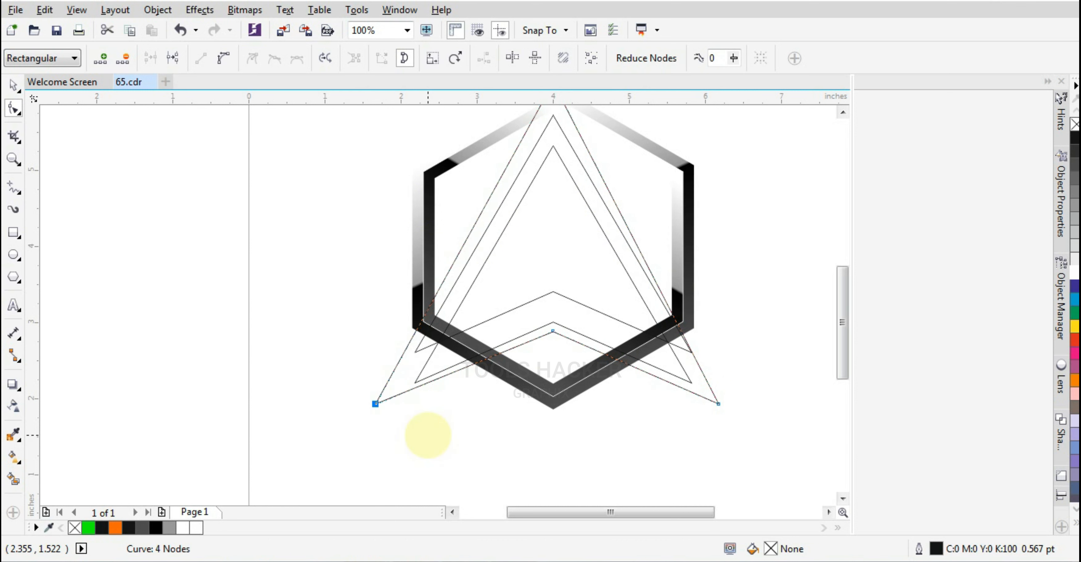
# Step: Shift the outer notched triangle's lower-right corner node about 0.15 inch outward and raise both lower corner nodes slightly
pyautogui.moveTo(755, 378); pyautogui.dragTo(654, 431)
pyautogui.press('Right')
pyautogui.press('Right')
pyautogui.press('Right')
pyautogui.press('Right')
pyautogui.press('Right')
pyautogui.press('Right')
pyautogui.press('Right')
pyautogui.press('Right')
pyautogui.press('Right')
pyautogui.press('Right')
pyautogui.press('Right')
pyautogui.press('Right')
pyautogui.press('Right')
pyautogui.press('Right')
pyautogui.press('Right')
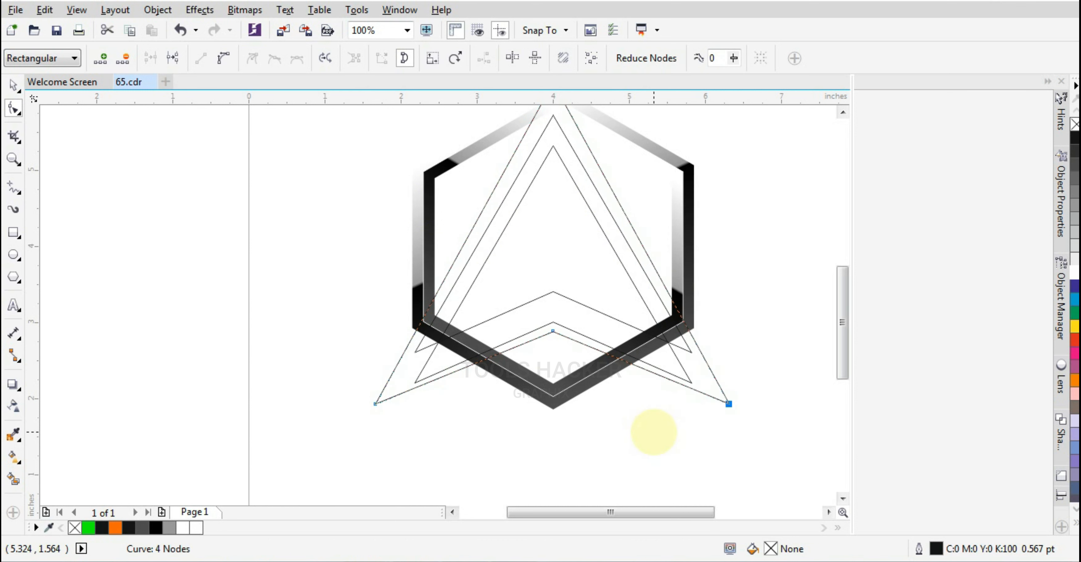
pyautogui.press('Right')
pyautogui.moveTo(343, 374); pyautogui.dragTo(756, 432)
pyautogui.press('Up')
# Step: Raise the two lower corner nodes of the innermost notched triangle slightly
pyautogui.click(672, 374)
pyautogui.moveTo(386, 363); pyautogui.dragTo(717, 395)
pyautogui.press('Up')
pyautogui.press('Up')
pyautogui.press('Up')
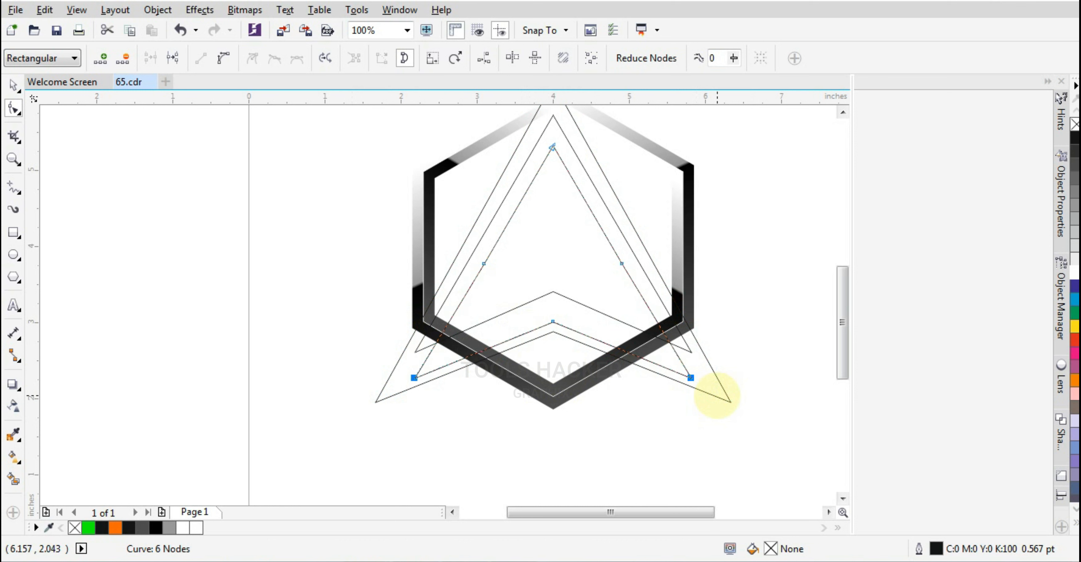
# Step: Raise the innermost triangle's two lower corners and notch peak together by about 0.15 inch
pyautogui.moveTo(486, 401); pyautogui.dragTo(585, 300)
pyautogui.moveTo(322, 315); pyautogui.dragTo(731, 398)
pyautogui.press('Up')
pyautogui.press('Up')
pyautogui.press('Up')
pyautogui.press('Up')
pyautogui.press('Up')
pyautogui.press('Up')
pyautogui.press('Up')
pyautogui.press('Up')
pyautogui.press('Up')
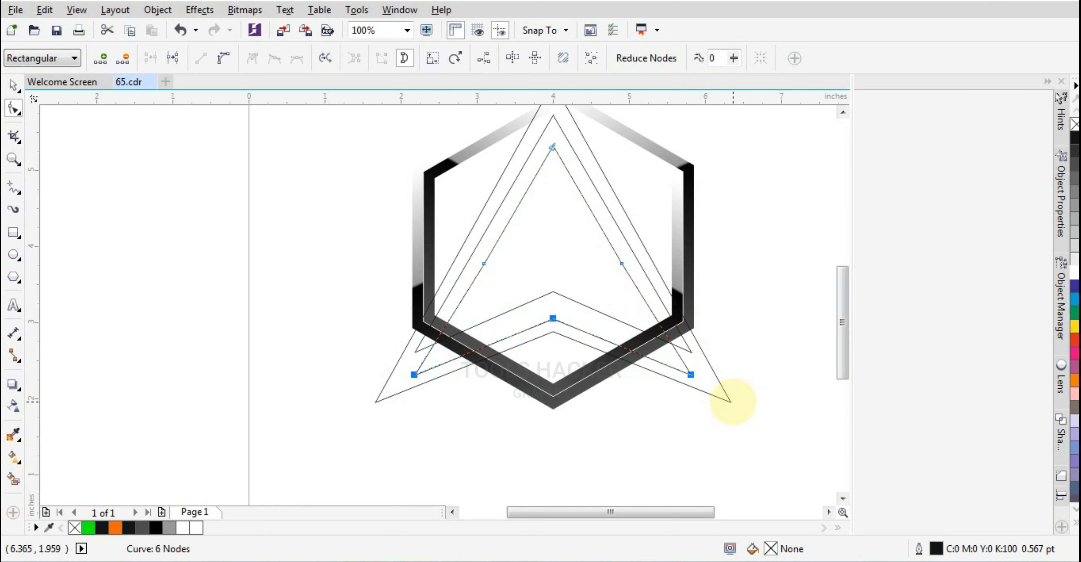
pyautogui.press('Up')
pyautogui.press('Up')
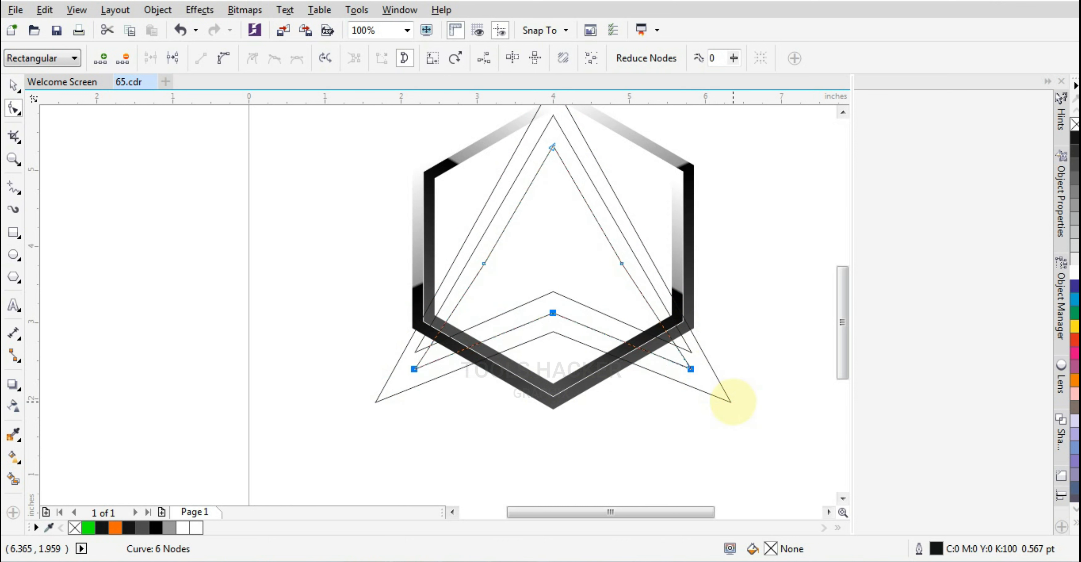
pyautogui.press('Up')
pyautogui.press('Up')
# Step: Delete the innermost triangle's two side midpoint nodes and raise its three lower nodes until its notch nearly meets the middle triangle's notch
pyautogui.doubleClick(621, 263)
pyautogui.doubleClick(484, 263)
pyautogui.moveTo(360, 292); pyautogui.dragTo(716, 372)
pyautogui.press('Up')
pyautogui.press('Up')
pyautogui.press('Up')
pyautogui.press('Up')
pyautogui.press('Up')
pyautogui.press('Up')
pyautogui.press('Up')
pyautogui.press('Up')
pyautogui.press('Up')
pyautogui.press('Up')
pyautogui.press('Up')
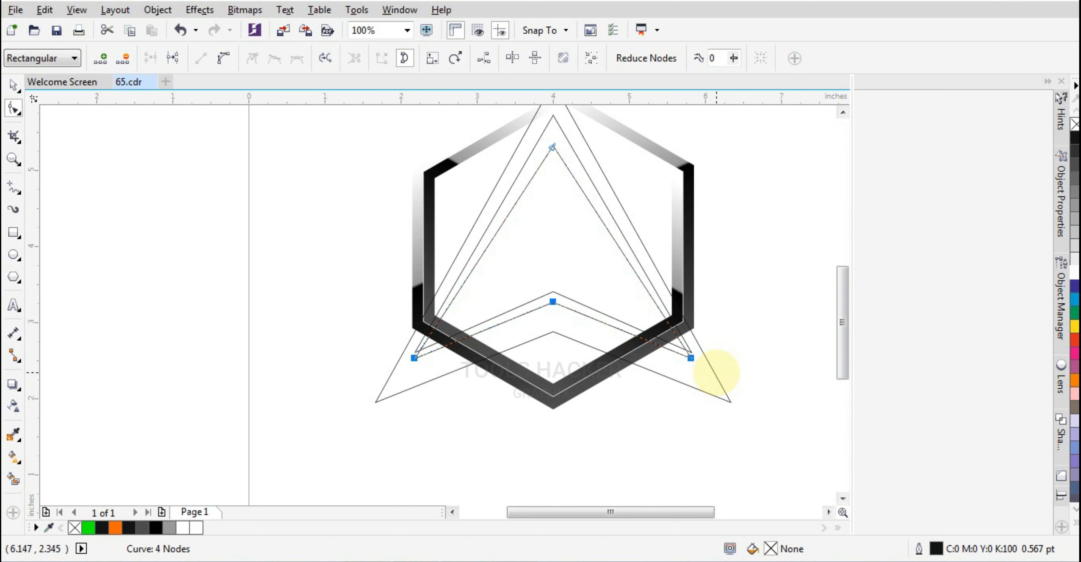
pyautogui.press('Up')
pyautogui.press('Up')
pyautogui.press('Up')
pyautogui.press('Up')
pyautogui.press('Up')
pyautogui.press('Up')
pyautogui.press('Up')
pyautogui.press('Up')
pyautogui.press('Up')
pyautogui.press('Up')
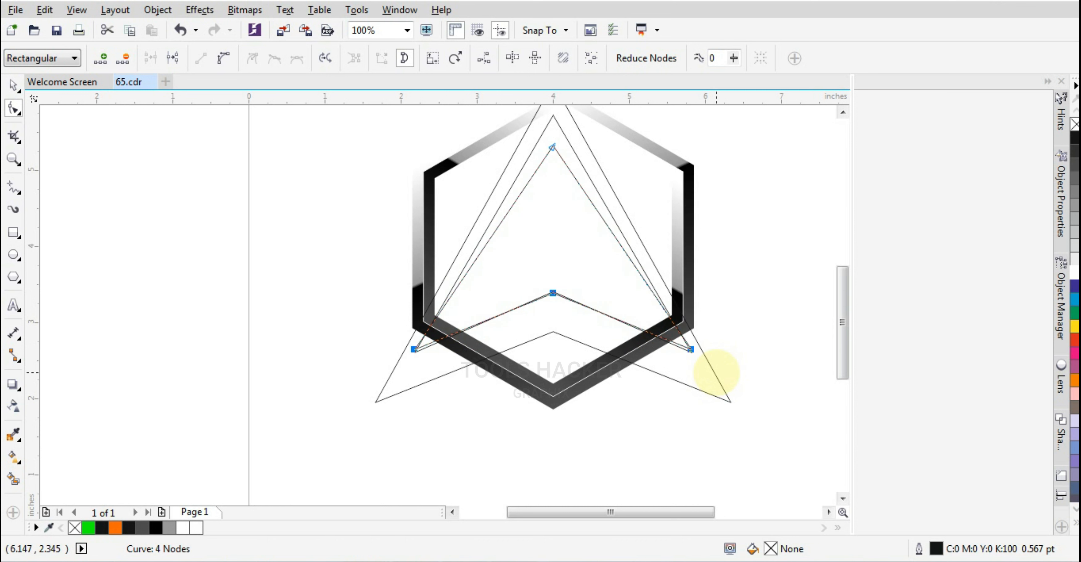
# Step: Shift the innermost triangle's lower-left corner node about 0.35 inch inward so its left side parallels the middle triangle's
pyautogui.scroll(1, 634, 290)
pyautogui.moveTo(121, 379); pyautogui.dragTo(248, 436)
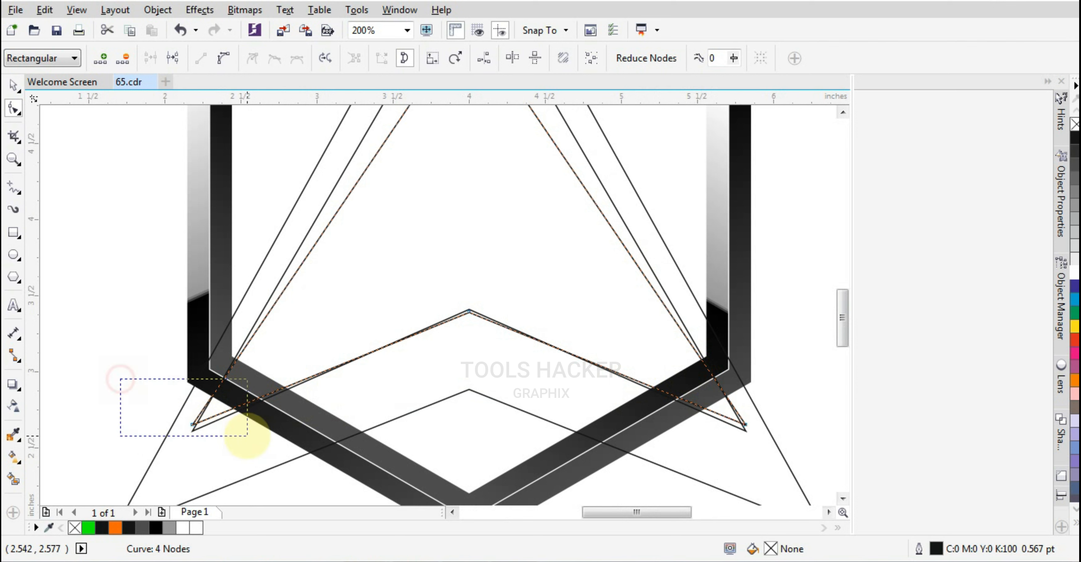
pyautogui.press('Right')
pyautogui.press('Right')
pyautogui.press('Right')
pyautogui.press('Right')
pyautogui.press('Right')
pyautogui.press('Right')
pyautogui.press('Right')
pyautogui.press('Right')
pyautogui.press('Right')
pyautogui.press('Right')
pyautogui.press('Right')
pyautogui.press('Right')
pyautogui.press('Right')
pyautogui.press('Right')
pyautogui.press('Right')
pyautogui.press('Right')
pyautogui.press('Right')
pyautogui.press('Right')
pyautogui.press('Right')
pyautogui.press('Right')
pyautogui.scroll(-1, 448, 466)
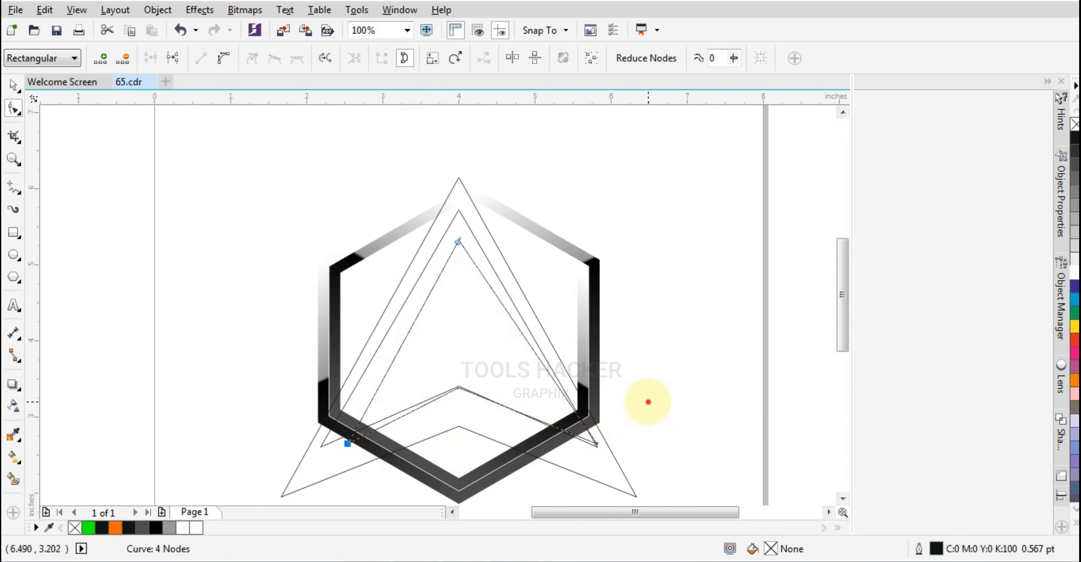
# Step: Shift the innermost triangle's lower-right corner node about 0.3 inch inward to mirror the left corner
pyautogui.moveTo(648, 403); pyautogui.dragTo(552, 463)
pyautogui.press('Left')
pyautogui.press('Left')
pyautogui.press('Left')
pyautogui.press('Left')
pyautogui.press('Left')
pyautogui.press('Left')
pyautogui.press('Left')
pyautogui.press('Left')
pyautogui.press('Left')
pyautogui.press('Left')
pyautogui.press('Left')
pyautogui.press('Left')
pyautogui.press('Left')
pyautogui.press('Left')
pyautogui.press('Left')
pyautogui.press('Left')
pyautogui.press('Left')
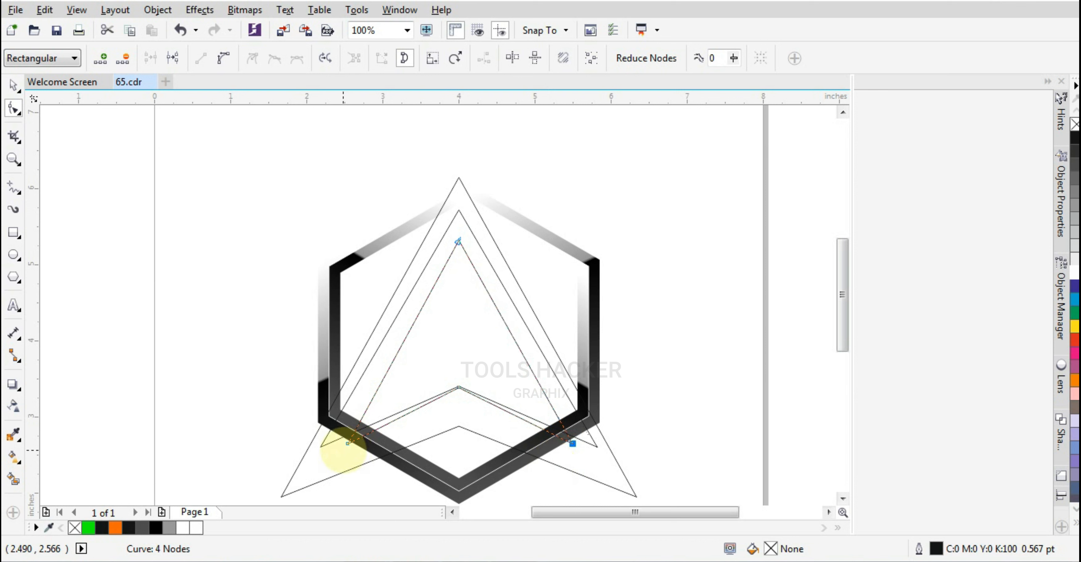
# Step: Move the middle triangle's three lower nodes down about 0.2 inch, between the innermost and outer triangles' notches
pyautogui.moveTo(265, 378); pyautogui.dragTo(606, 457)
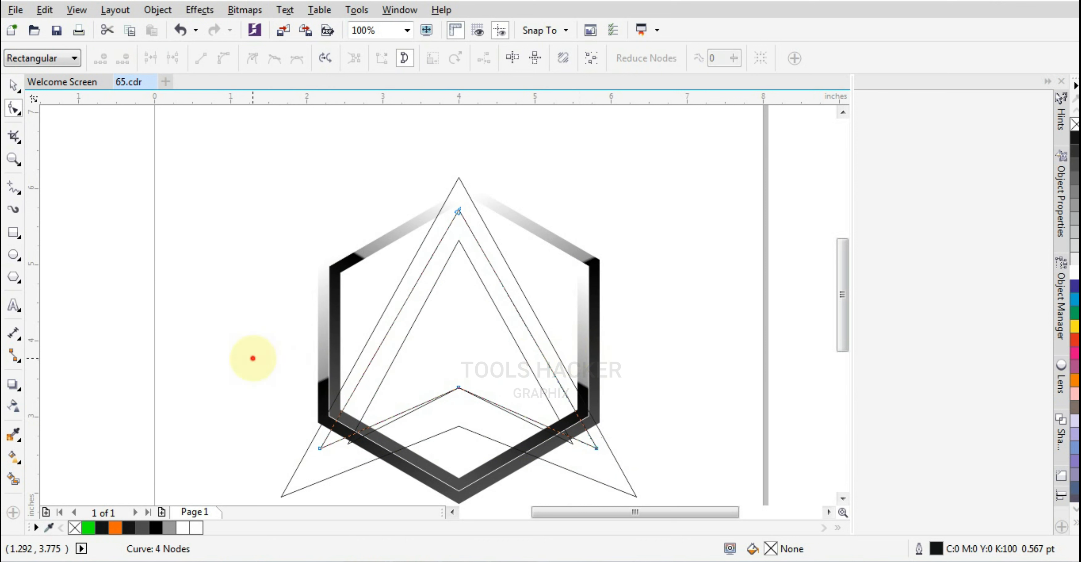
pyautogui.press('Down')
pyautogui.press('Down')
pyautogui.press('Down')
pyautogui.press('Down')
pyautogui.press('Down')
pyautogui.press('Down')
pyautogui.press('Down')
pyautogui.press('Down')
pyautogui.press('Down')
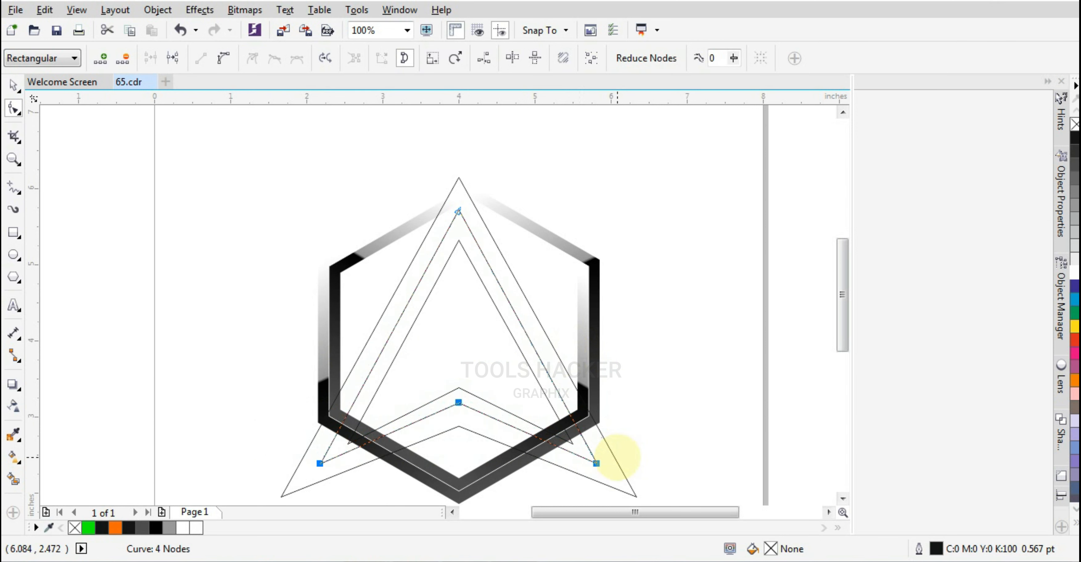
pyautogui.scroll(1, 360, 490)
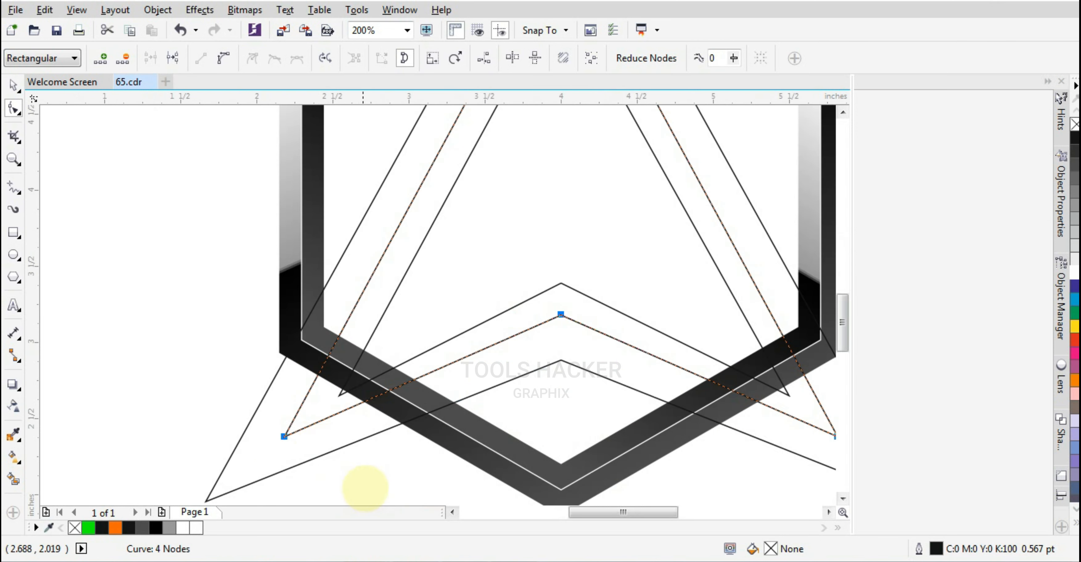
pyautogui.press('Up')
pyautogui.press('Up')
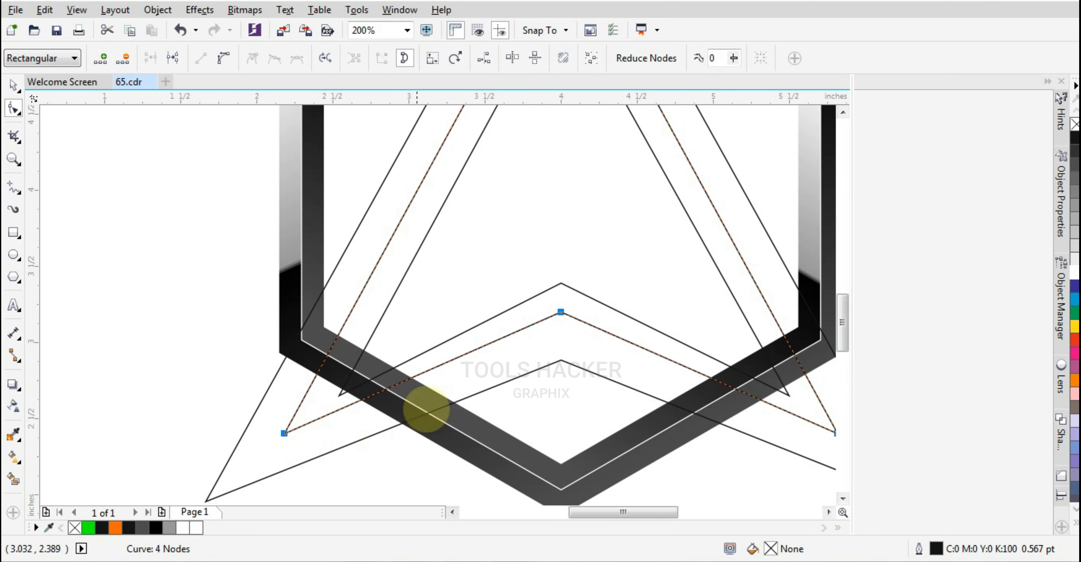
# Step: Lower the middle triangle's notch peak node by about 0.08 inch to make the notch shallower
pyautogui.moveTo(505, 266); pyautogui.dragTo(580, 330)
pyautogui.press('Down')
pyautogui.press('Down')
pyautogui.press('Down')
pyautogui.press('Down')
pyautogui.press('Down')
pyautogui.press('Down')
pyautogui.press('Down')
pyautogui.press('Down')
pyautogui.press('Down')
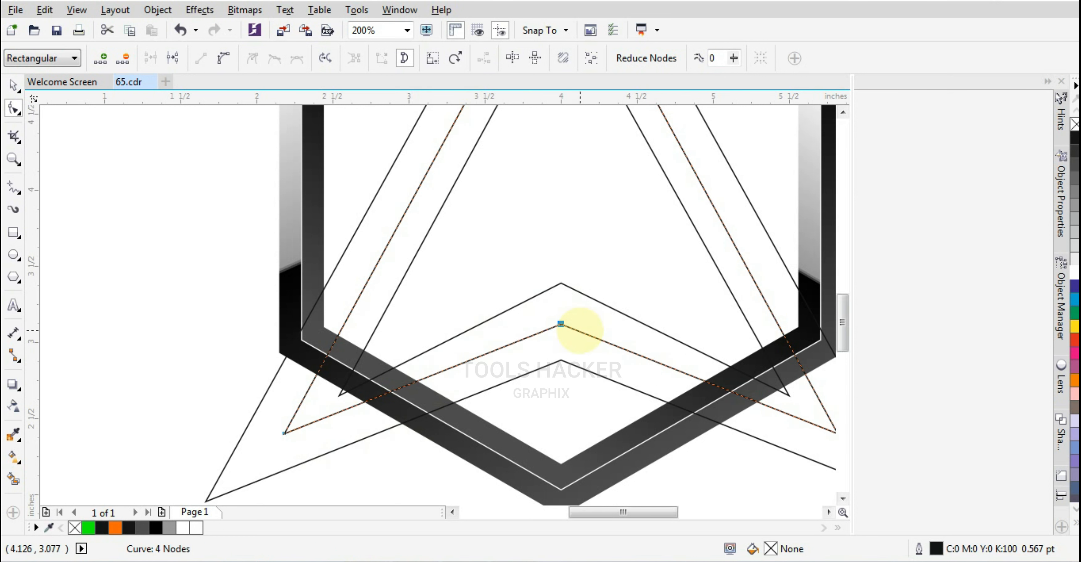
# Step: Raise the innermost triangle's two lower corner nodes by about 0.15 inch to make its notch shallower
pyautogui.click(355, 378)
pyautogui.moveTo(215, 345); pyautogui.dragTo(380, 405)
pyautogui.moveTo(688, 478); pyautogui.dragTo(829, 374)
pyautogui.scroll(-1, 829, 374)
pyautogui.press('Up')
pyautogui.press('Up')
pyautogui.press('Up')
pyautogui.press('Up')
pyautogui.press('Up')
pyautogui.press('Up')
pyautogui.press('Up')
pyautogui.press('Up')
pyautogui.press('Up')
pyautogui.press('Up')
pyautogui.press('Up')
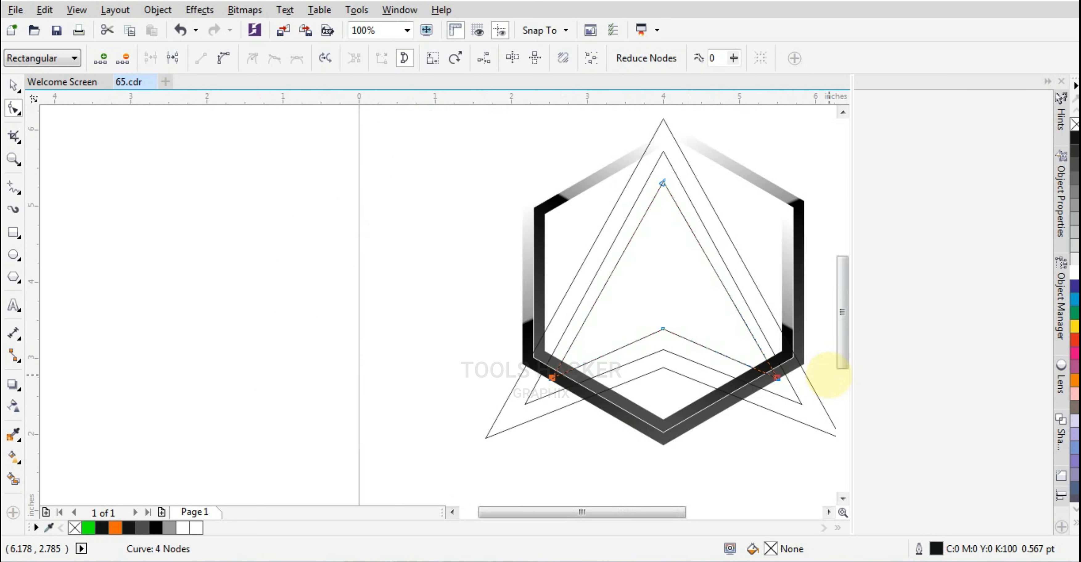
pyautogui.press('Up')
pyautogui.press('Up')
pyautogui.press('Up')
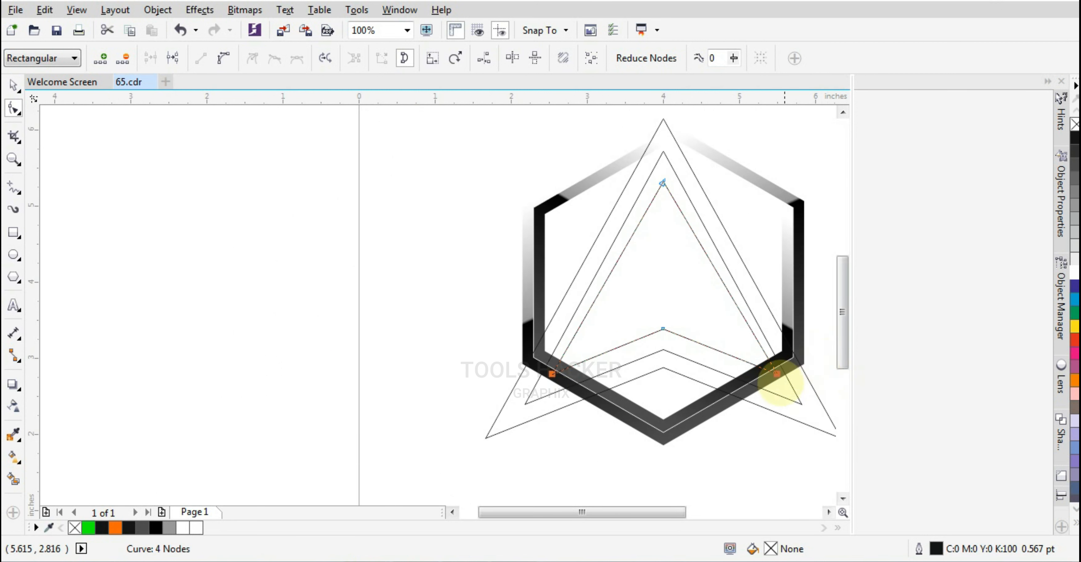
# Step: Move the innermost triangle's two lower corners and notch peak down slightly together
pyautogui.scroll(1, 719, 362)
pyautogui.moveTo(130, 265); pyautogui.dragTo(870, 428)
pyautogui.press('Down')
pyautogui.press('Down')
pyautogui.press('Down')
pyautogui.scroll(-1, 630, 428)
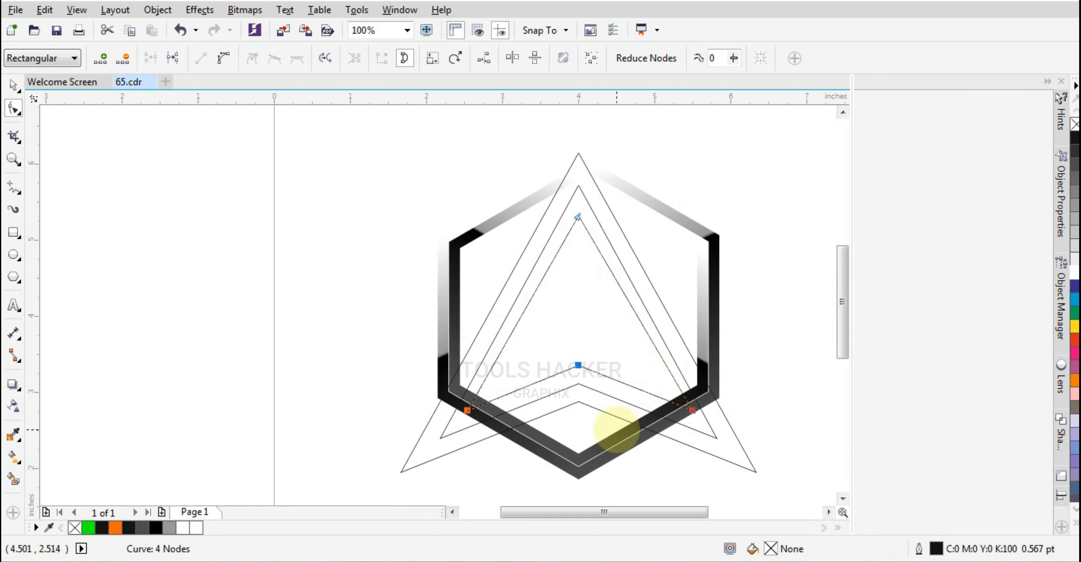
# Step: Nudge the innermost triangle's lower-left corner node about 0.06 inch to the right
pyautogui.scroll(1, 615, 430)
pyautogui.moveTo(171, 252); pyautogui.dragTo(457, 447)
pyautogui.press('Right')
pyautogui.press('Right')
pyautogui.press('Right')
pyautogui.press('Right')
pyautogui.press('Right')
pyautogui.press('Right')
# Step: Nudge the innermost triangle's lower-right corner node about 0.09 inch to the left, and finish node editing
pyautogui.scroll(-1, 441, 471)
pyautogui.moveTo(563, 378); pyautogui.dragTo(655, 470)
pyautogui.press('Left')
pyautogui.press('Left')
pyautogui.press('Left')
pyautogui.press('Left')
pyautogui.press('Left')
pyautogui.press('Left')
pyautogui.press('Left')
pyautogui.press('Left')
pyautogui.press('Left')
pyautogui.click(14, 86)
pyautogui.click(483, 384)
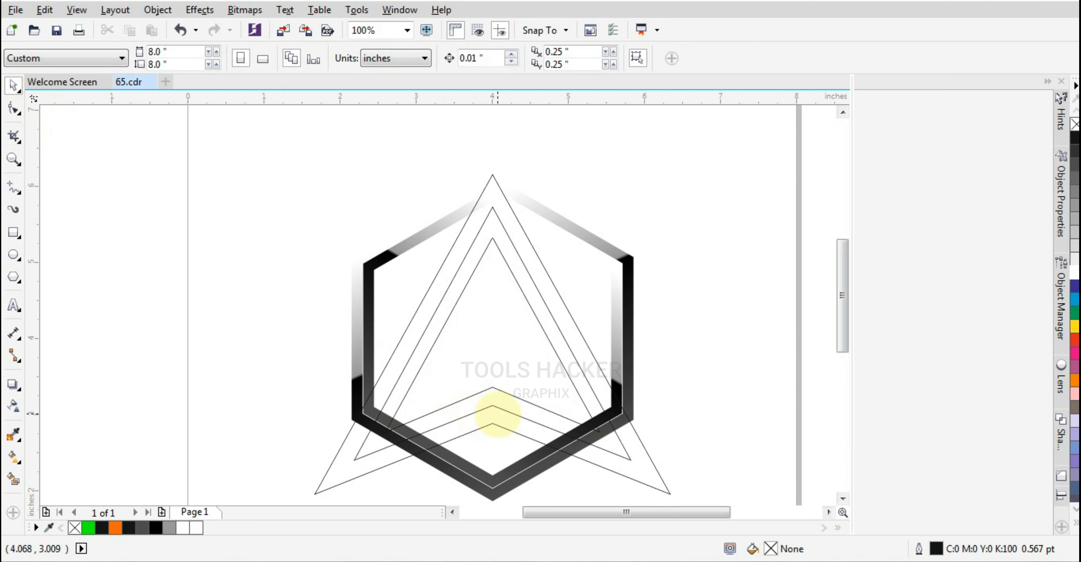
pyautogui.moveTo(841, 335); pyautogui.dragTo(842, 349)
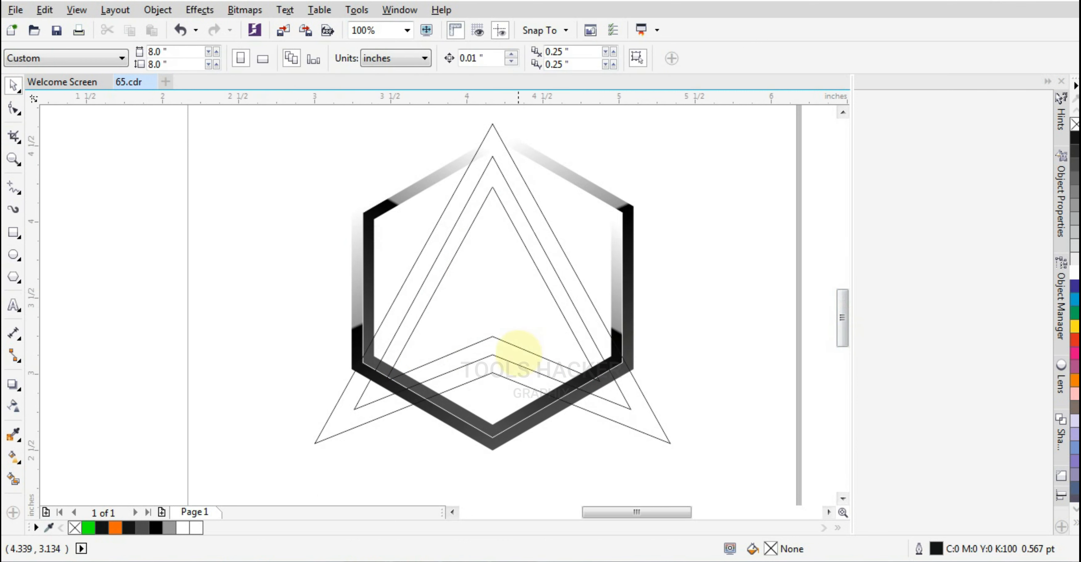
pyautogui.scroll(1, 519, 356)
pyautogui.scroll(-1, 425, 334)
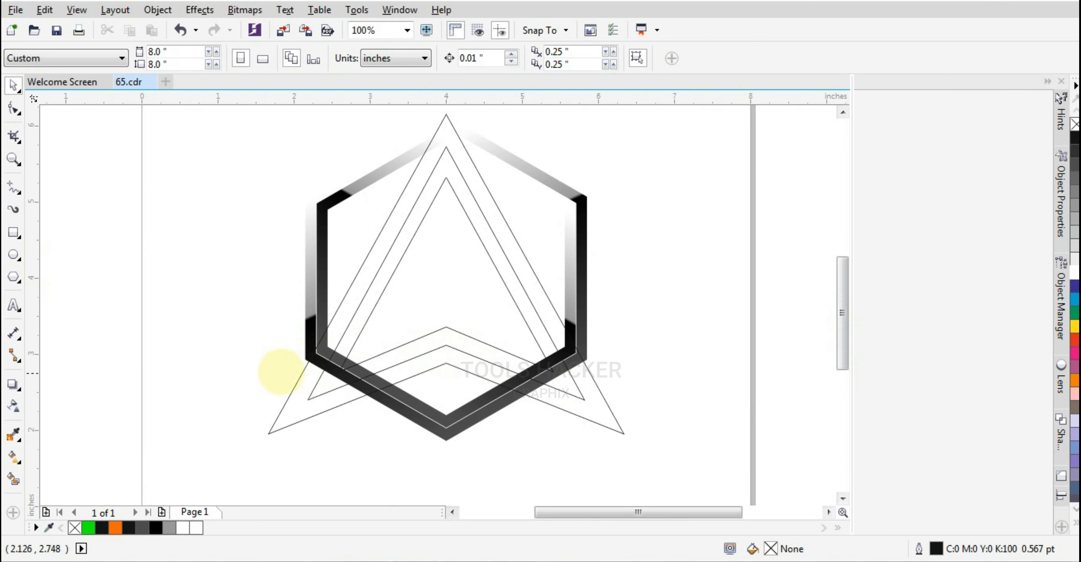
pyautogui.scroll(-1, 291, 302)
pyautogui.moveTo(239, 203); pyautogui.dragTo(479, 398)
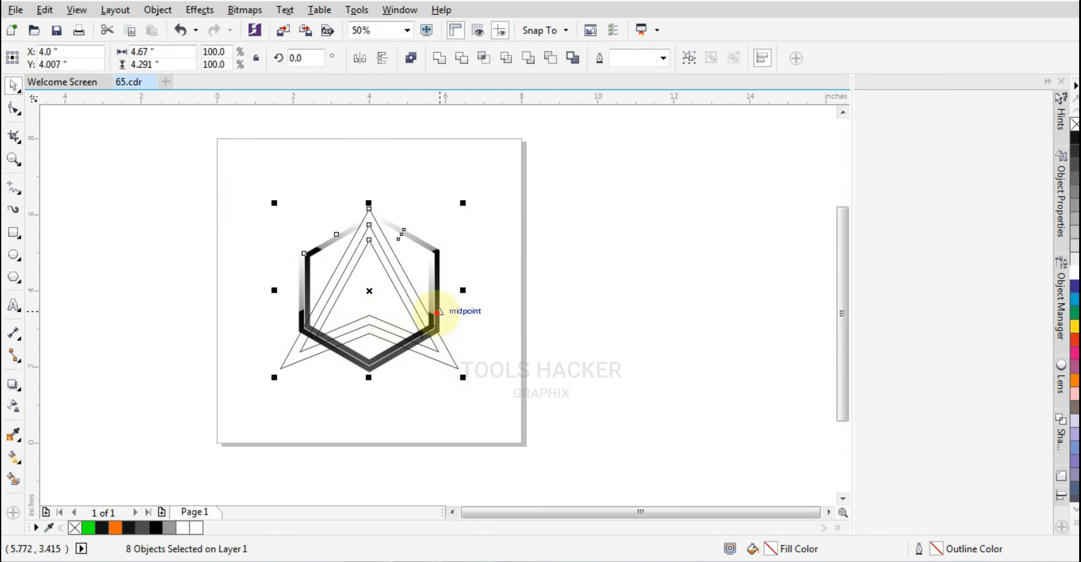
pyautogui.click(493, 321)
pyautogui.scroll(1, 422, 330)
pyautogui.scroll(1, 353, 348)
pyautogui.click(270, 331)
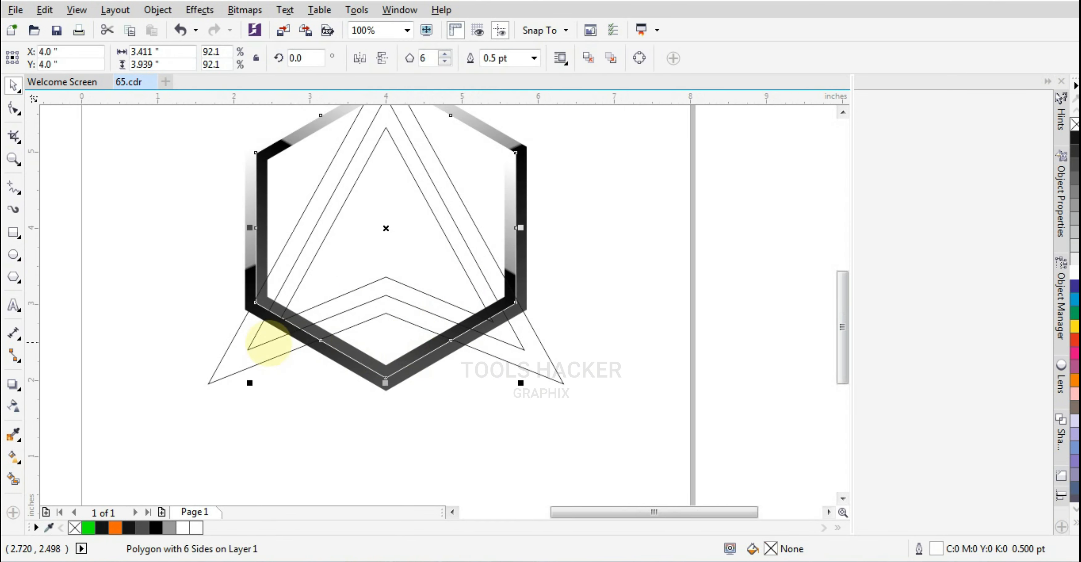
pyautogui.click(344, 320)
pyautogui.scroll(-1, 350, 307)
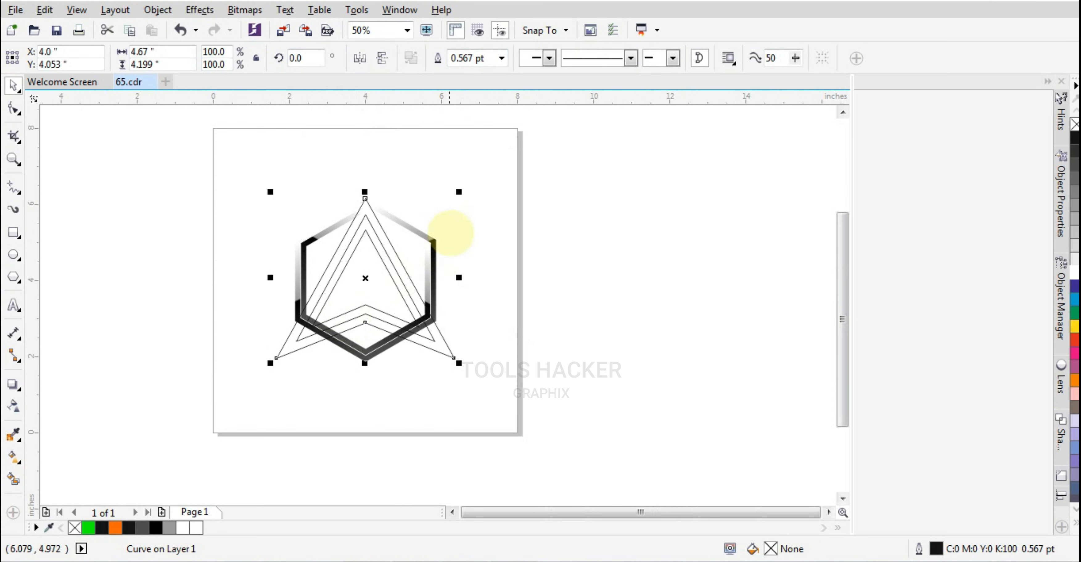
pyautogui.click(457, 231)
# Step: Move all three nested triangles together about 3.83 inches to the right, clear of most of the hexagon frame
pyautogui.click(429, 332)
pyautogui.scroll(1, 408, 303)
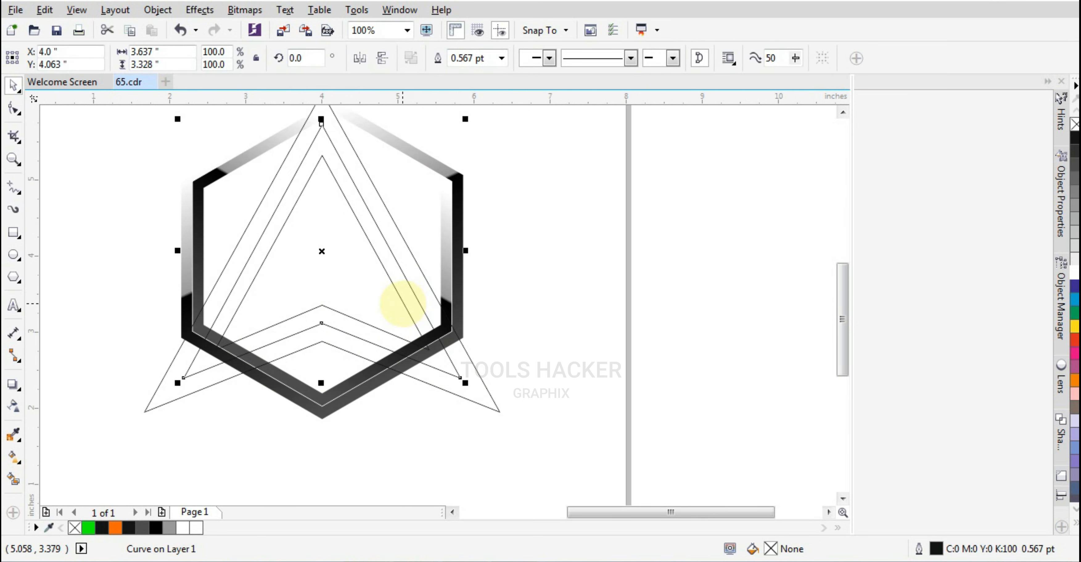
pyautogui.keyDown('shift'); pyautogui.click(421, 305); pyautogui.keyUp('shift')
pyautogui.keyDown('shift'); pyautogui.click(479, 375); pyautogui.keyUp('shift')
pyautogui.moveTo(478, 376); pyautogui.dragTo(771, 377)
# Step: Group the five hexagon frame objects and move the group off the page to the left
pyautogui.scroll(-1, 561, 411)
pyautogui.moveTo(285, 186); pyautogui.dragTo(555, 471)
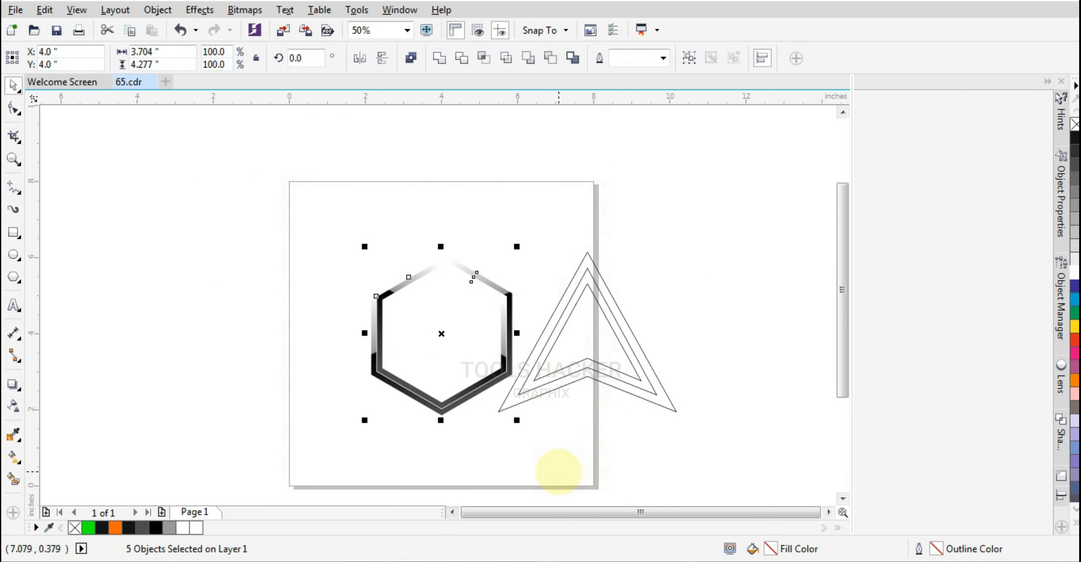
pyautogui.hotkey('ctrl', 'g')
pyautogui.moveTo(499, 393); pyautogui.dragTo(262, 388)
# Step: Move the three nested triangles back to the centre of the page
pyautogui.moveTo(470, 228); pyautogui.dragTo(709, 430)
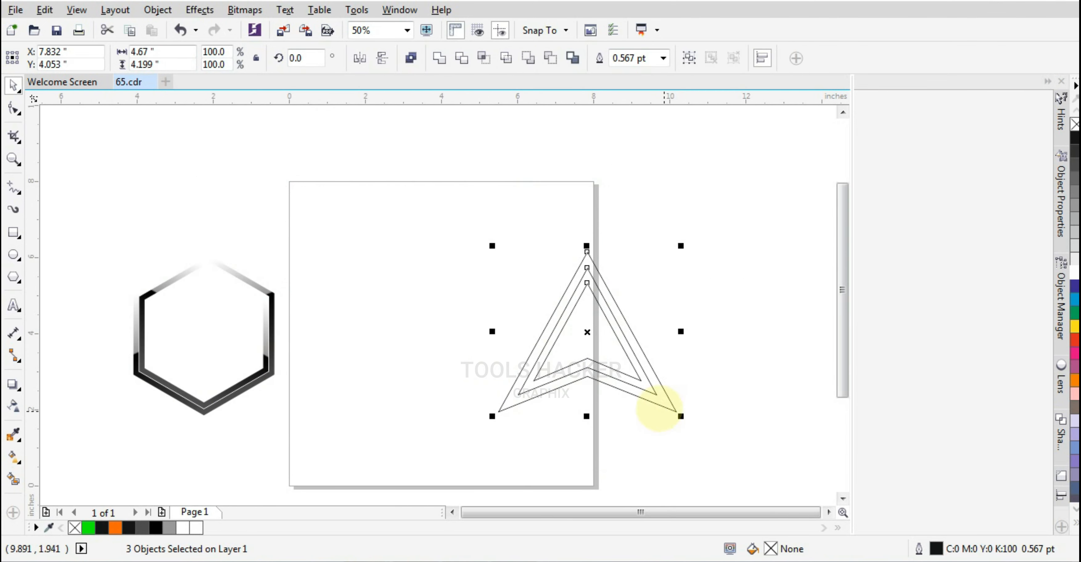
pyautogui.moveTo(654, 403); pyautogui.dragTo(510, 402)
pyautogui.scroll(1, 431, 343)
pyautogui.click(639, 355)
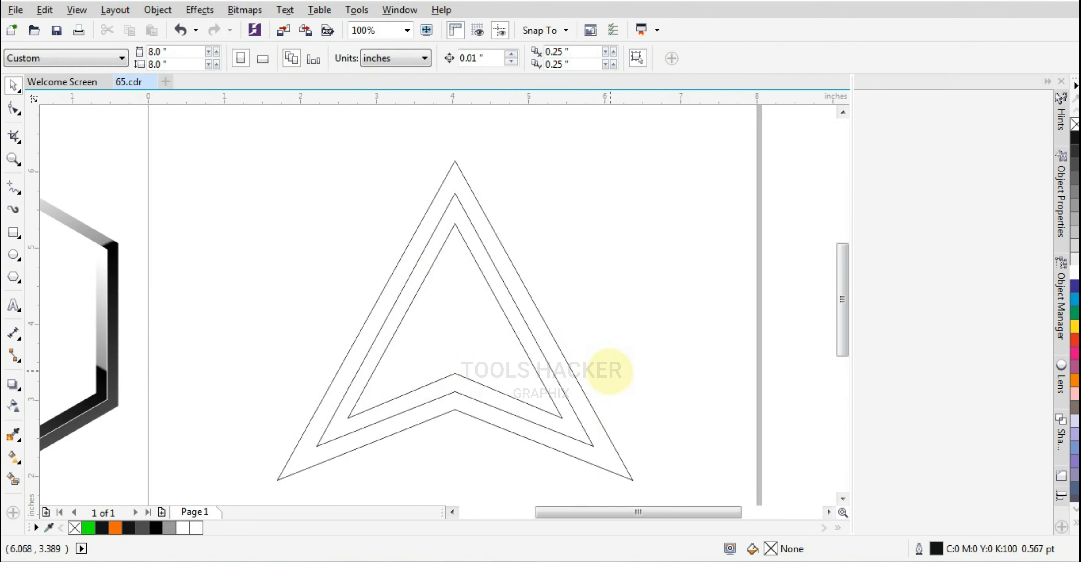
pyautogui.scroll(1, 452, 386)
pyautogui.scroll(-1, 470, 362)
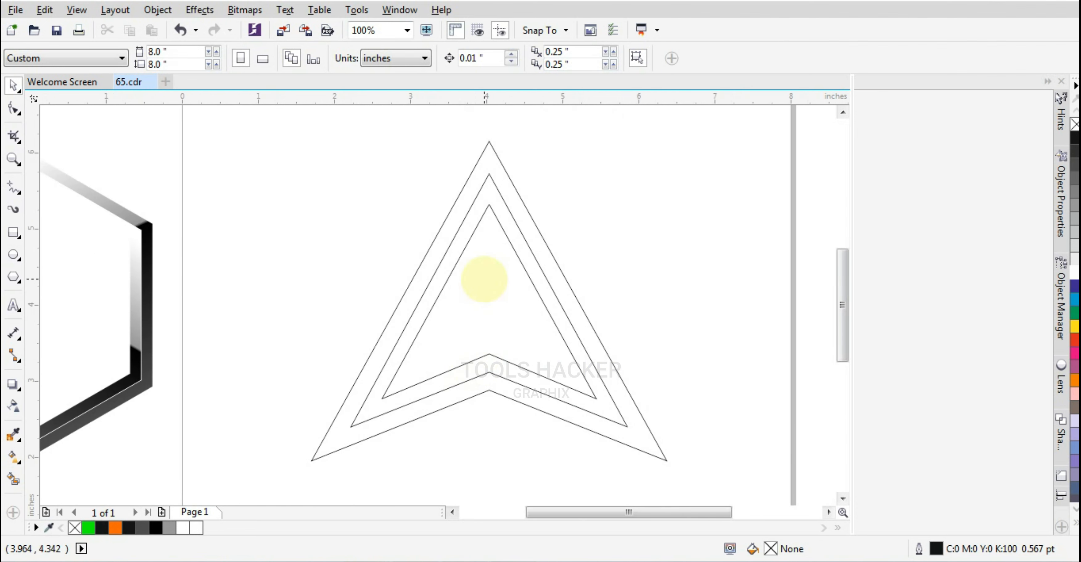
pyautogui.scroll(1, 438, 386)
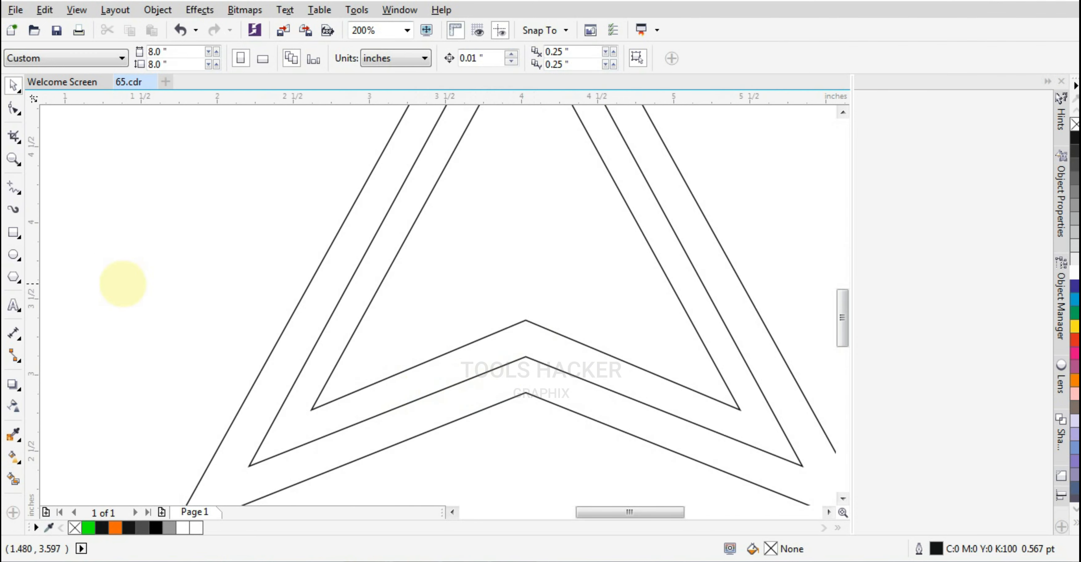
pyautogui.click(13, 233)
pyautogui.moveTo(450, 294); pyautogui.dragTo(605, 482)
pyautogui.click(13, 84)
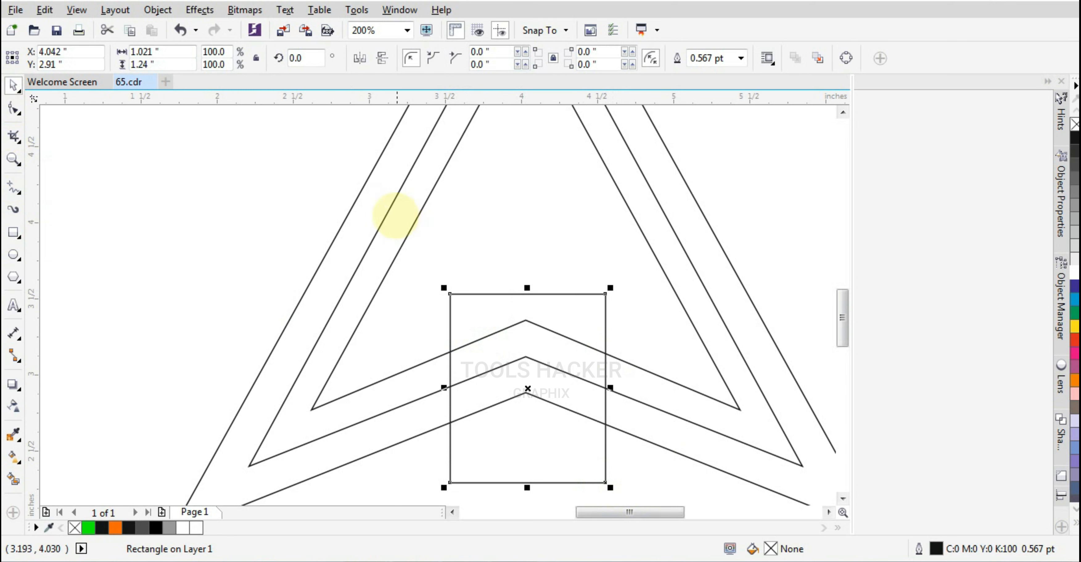
pyautogui.keyDown('shift'); pyautogui.click(387, 214); pyautogui.keyUp('shift')
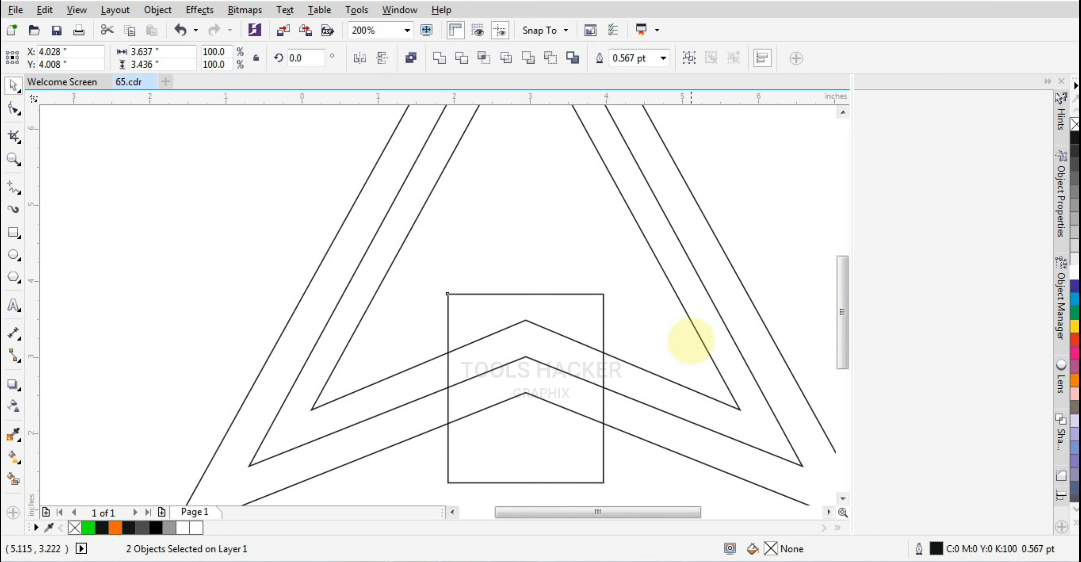
pyautogui.scroll(-1, 690, 344)
pyautogui.click(645, 324)
pyautogui.click(647, 326)
pyautogui.press('Delete')
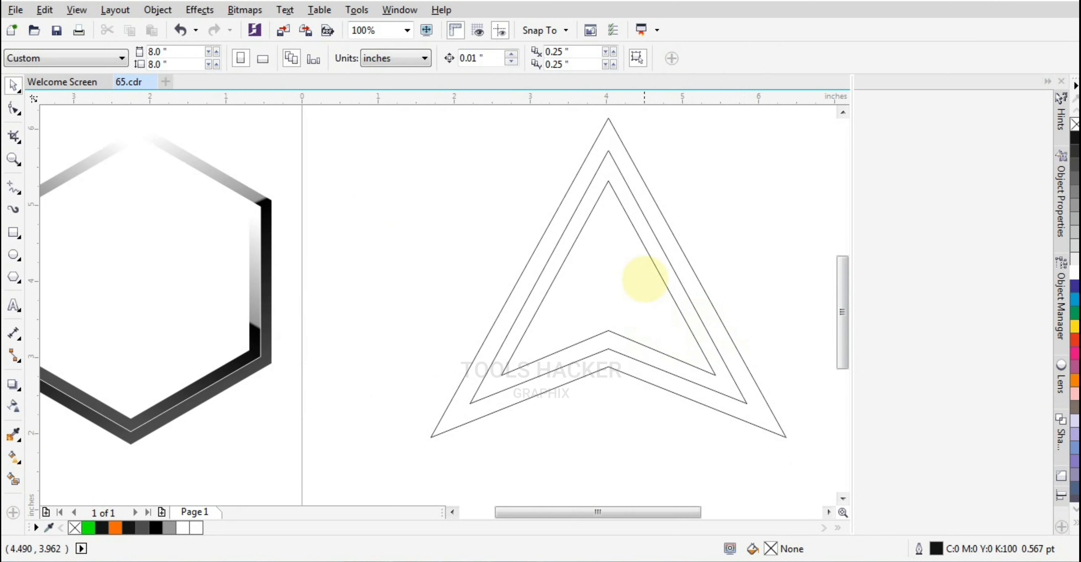
# Step: Make a copy of the innermost triangle scaled to 38.9% about its centre and flip it vertically
pyautogui.click(661, 276)
pyautogui.moveTo(721, 174); pyautogui.dragTo(669, 236)
pyautogui.rightClick(668, 236)
pyautogui.click(382, 59)
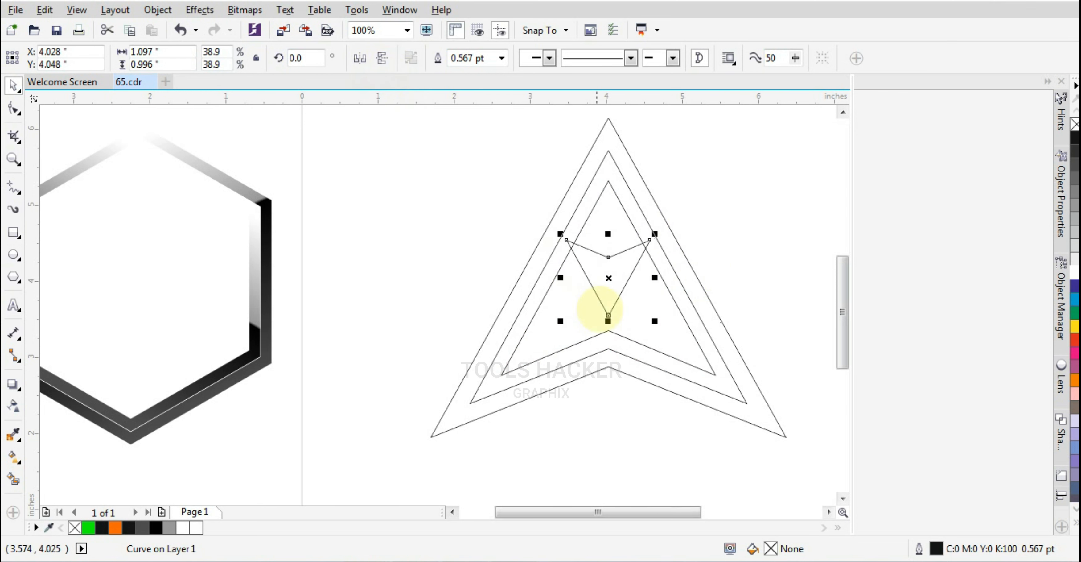
# Step: Centre the small inverted arrowhead horizontally on the innermost triangle
pyautogui.scroll(1, 600, 309)
pyautogui.press('Left')
pyautogui.press('Left')
pyautogui.press('Left')
pyautogui.press('Left')
pyautogui.keyDown('shift'); pyautogui.click(685, 373); pyautogui.keyUp('shift')
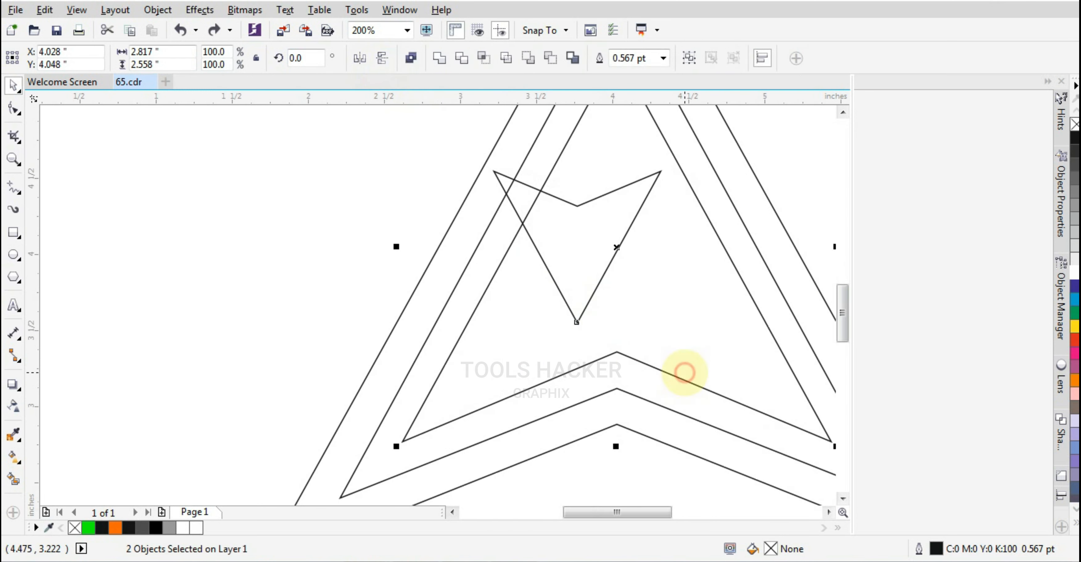
pyautogui.press('c')
pyautogui.keyDown('shift'); pyautogui.click(685, 373); pyautogui.keyUp('shift')
# Step: Lower the small inverted arrowhead to a Y position of 3.128 inches, overlapping all three notch peaks
pyautogui.press('Down')
pyautogui.press('Down')
pyautogui.press('Down')
pyautogui.press('Down')
pyautogui.press('Down')
pyautogui.press('Down')
pyautogui.press('Down')
pyautogui.press('Down')
pyautogui.press('Down')
pyautogui.press('Down')
pyautogui.press('Down')
pyautogui.press('Down')
pyautogui.press('Down')
pyautogui.press('Down')
pyautogui.press('Down')
pyautogui.press('Down')
pyautogui.press('Down')
pyautogui.press('Down')
pyautogui.press('Down')
pyautogui.press('Down')
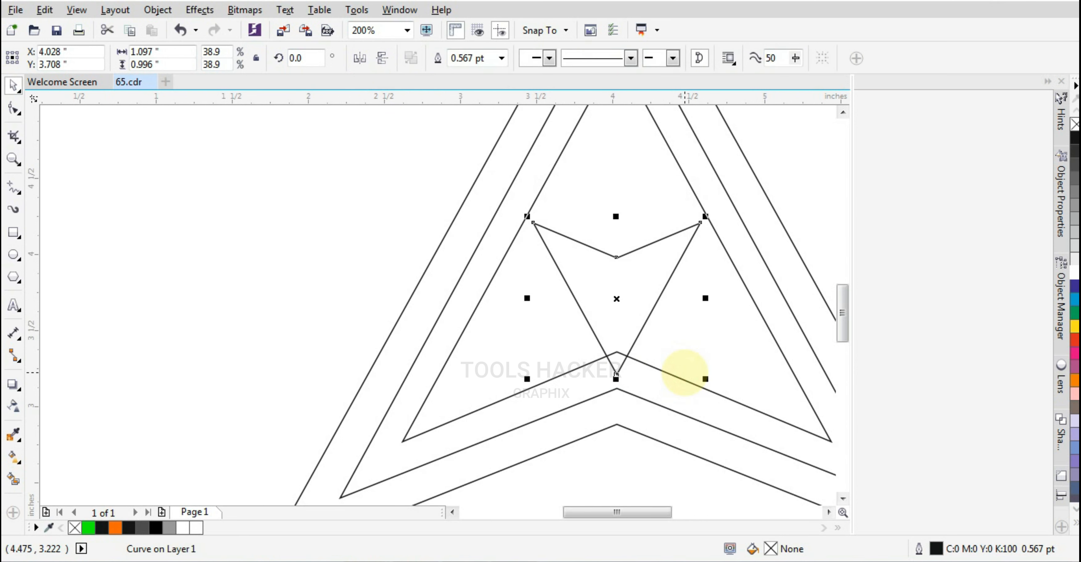
pyautogui.press('Down')
pyautogui.press('Down')
pyautogui.press('Down')
pyautogui.press('Down')
pyautogui.scroll(-1, 684, 372)
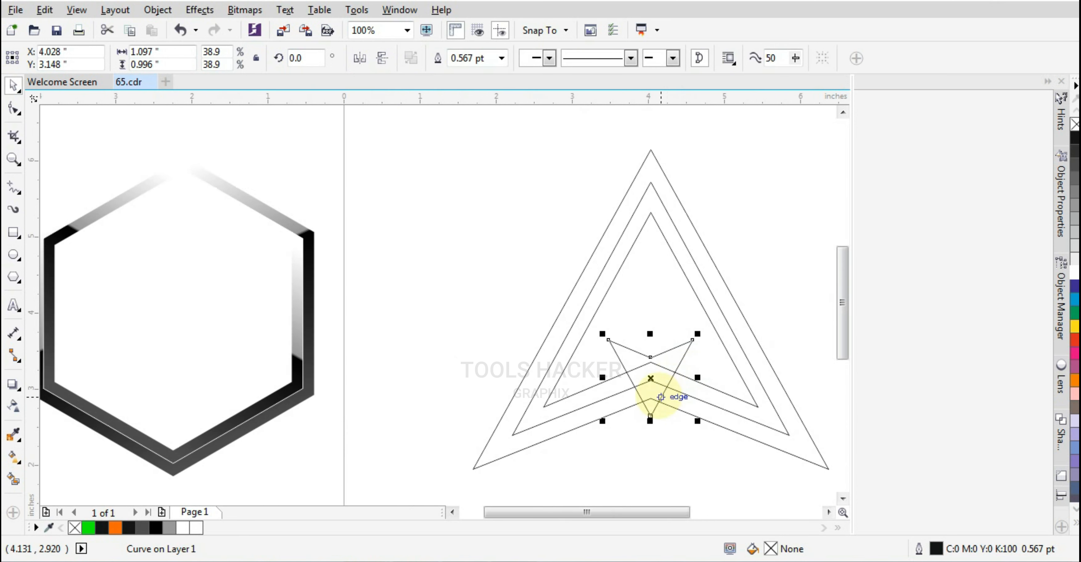
pyautogui.press('Down')
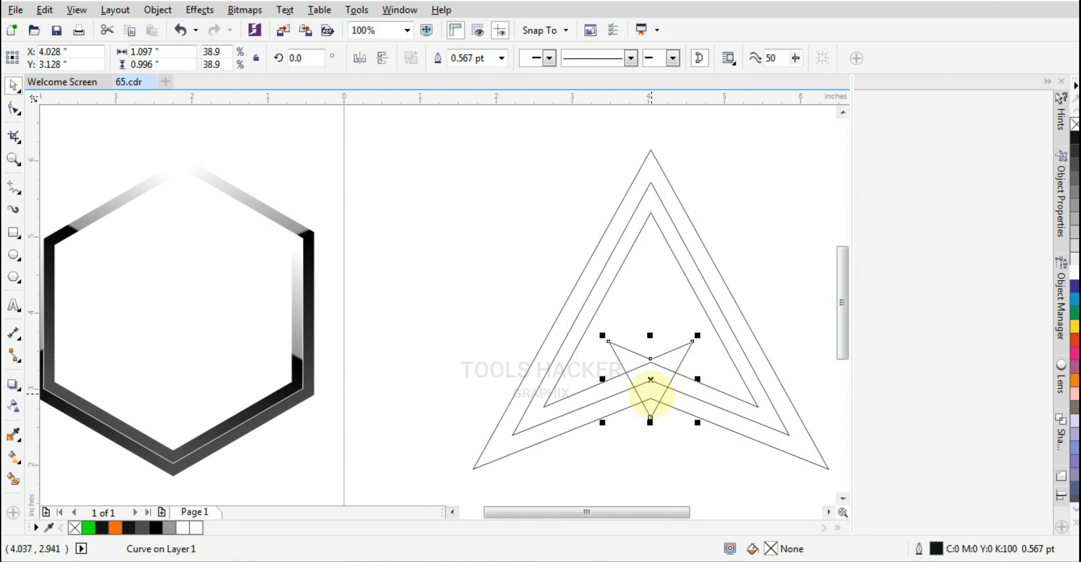
# Step: Fill the small inverted arrowhead with white and undo the white outline colour
pyautogui.scroll(2, 651, 395)
pyautogui.scroll(-1, 652, 386)
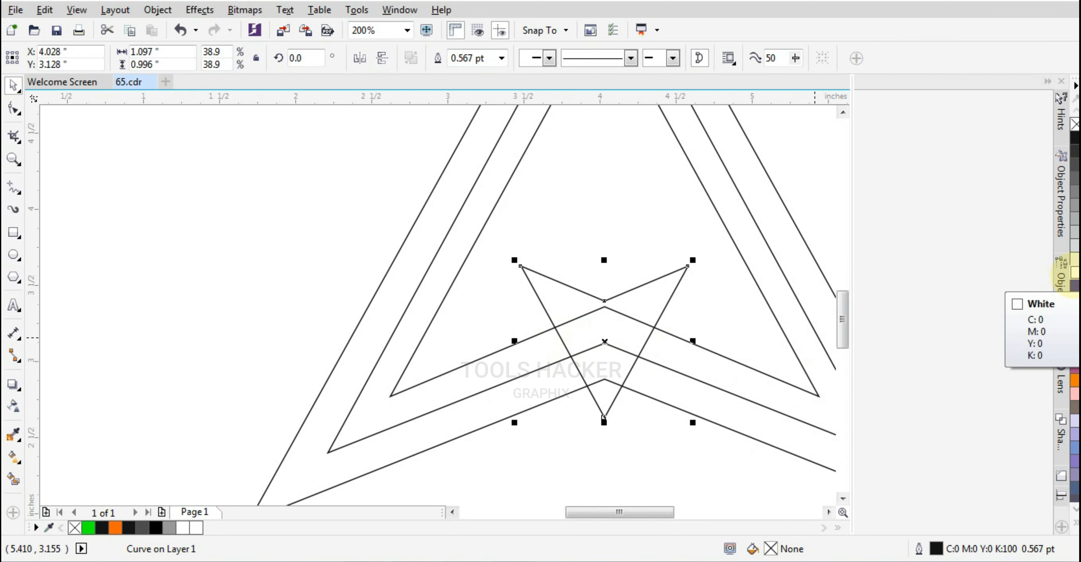
pyautogui.click(1074, 273)
pyautogui.rightClick(1074, 273)
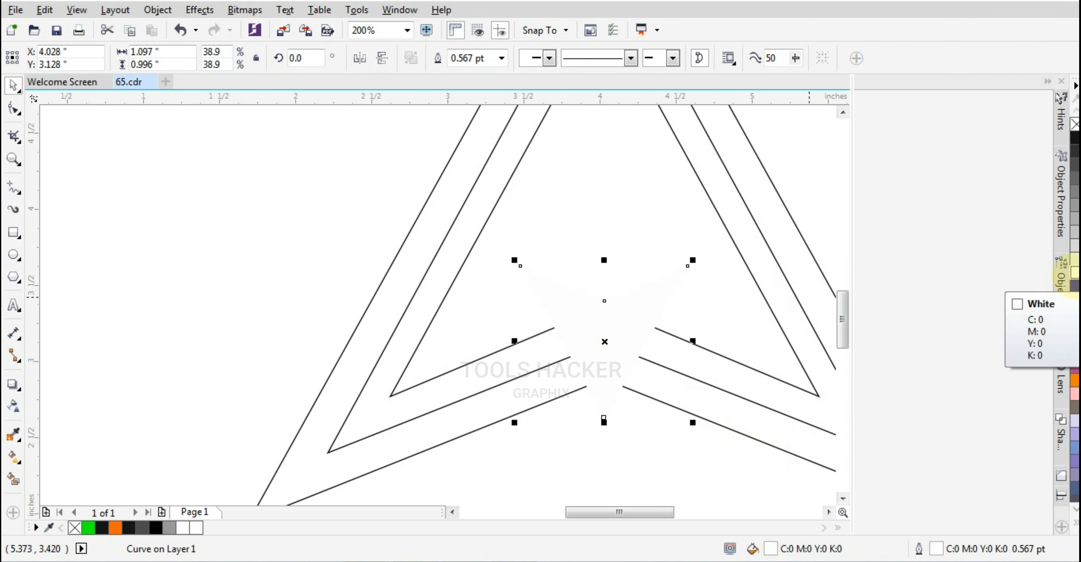
pyautogui.hotkey('ctrl', 'z')
pyautogui.hotkey('ctrl', 'z')
pyautogui.click(663, 452)
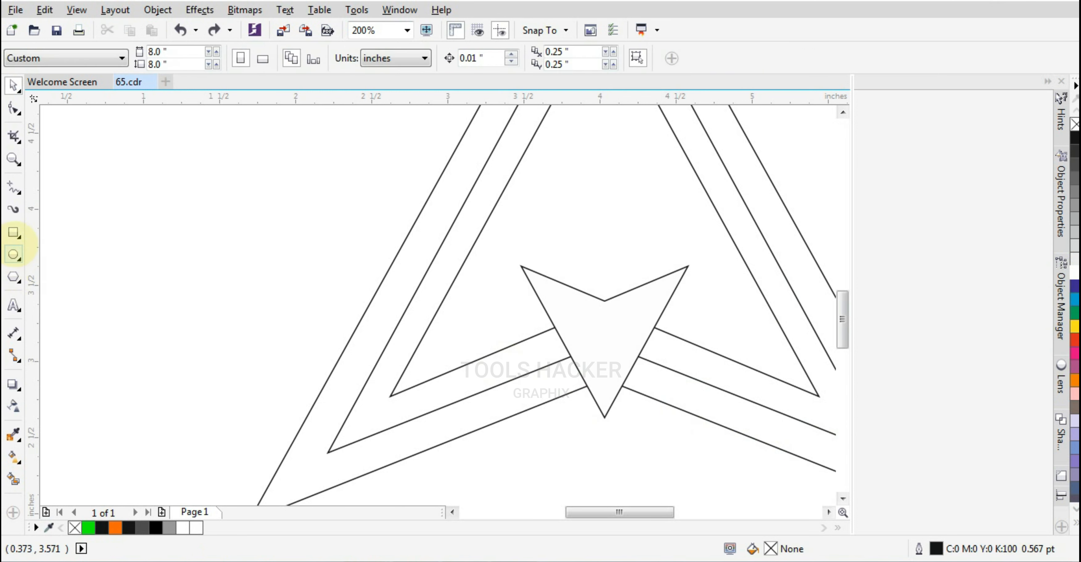
# Step: Draw a closed triangular facet about 0.35 by 0.39 inch beside the arrowhead's left edge, spanning the three notch lines, and fill it white
pyautogui.click(14, 187)
pyautogui.scroll(1, 539, 347)
pyautogui.click(569, 308)
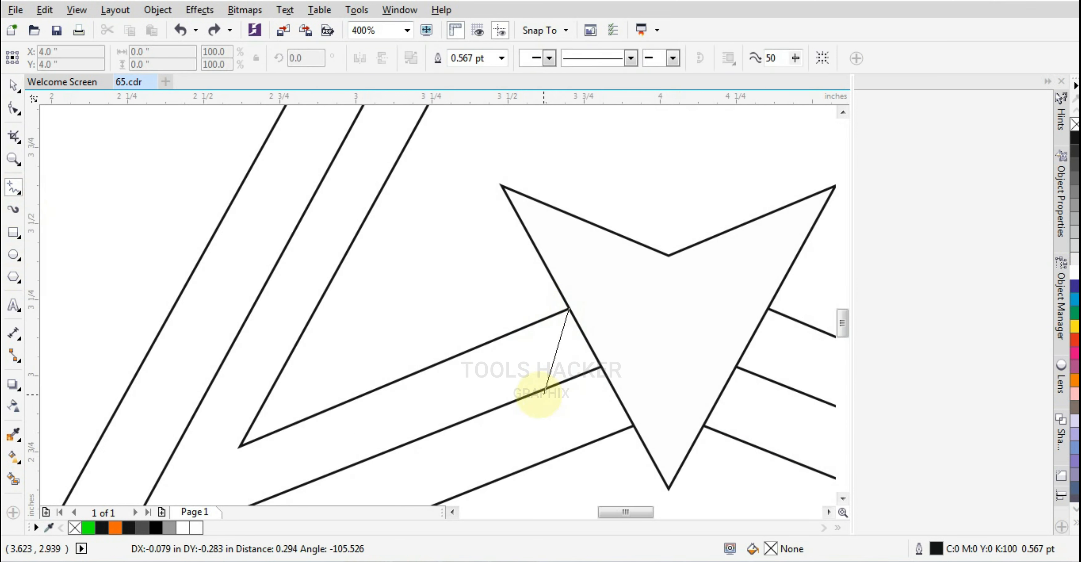
pyautogui.click(528, 394)
pyautogui.doubleClick(631, 427)
pyautogui.click(570, 309)
pyautogui.press('space')
pyautogui.click(1074, 272)
# Step: Duplicate the white facet, mirror it horizontally and place the copy against the arrowhead's right edge
pyautogui.press('+')
pyautogui.click(360, 58)
pyautogui.moveTo(597, 386); pyautogui.dragTo(741, 385)
pyautogui.scroll(2, 760, 381)
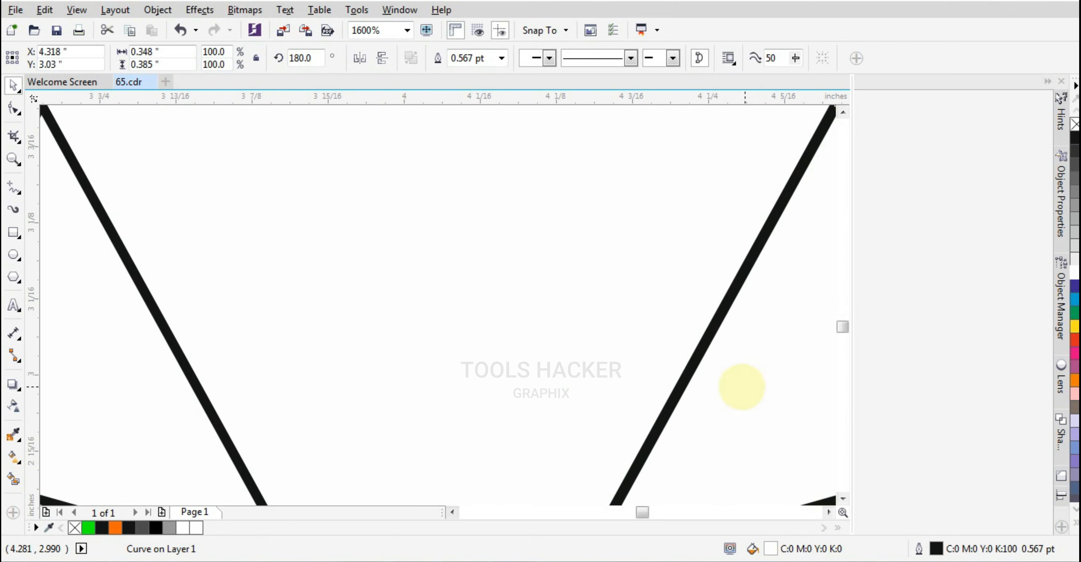
pyautogui.scroll(-2, 629, 374)
pyautogui.scroll(-2, 509, 365)
pyautogui.click(519, 418)
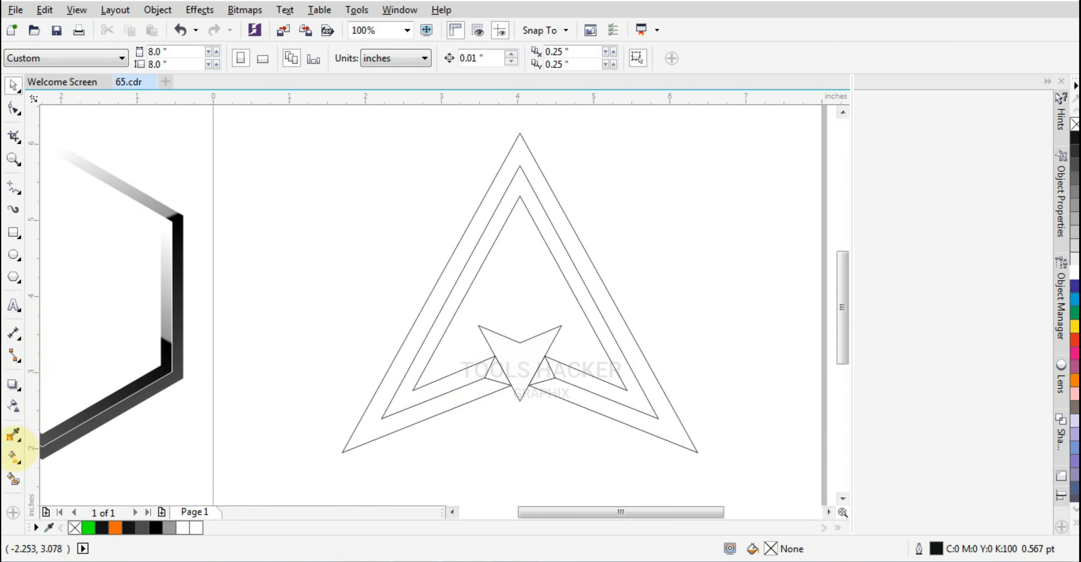
# Step: Smart Fill the band between the outer and middle triangles with orange #FF6600
pyautogui.click(13, 456)
pyautogui.click(14, 478)
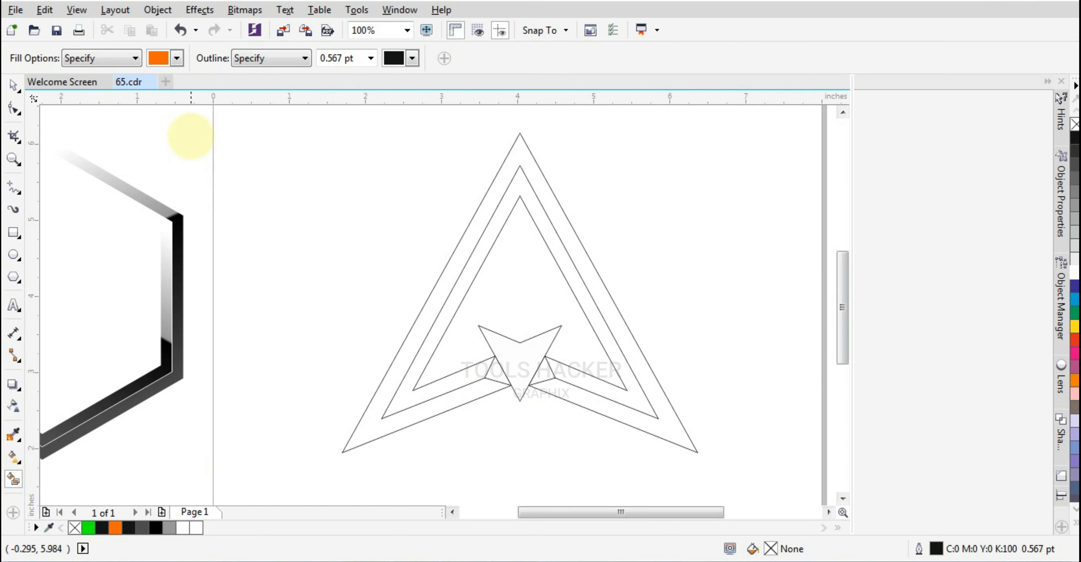
pyautogui.click(403, 360)
# Step: Smart Fill the band between the middle and innermost triangles with lime green #99FF00
pyautogui.click(176, 58)
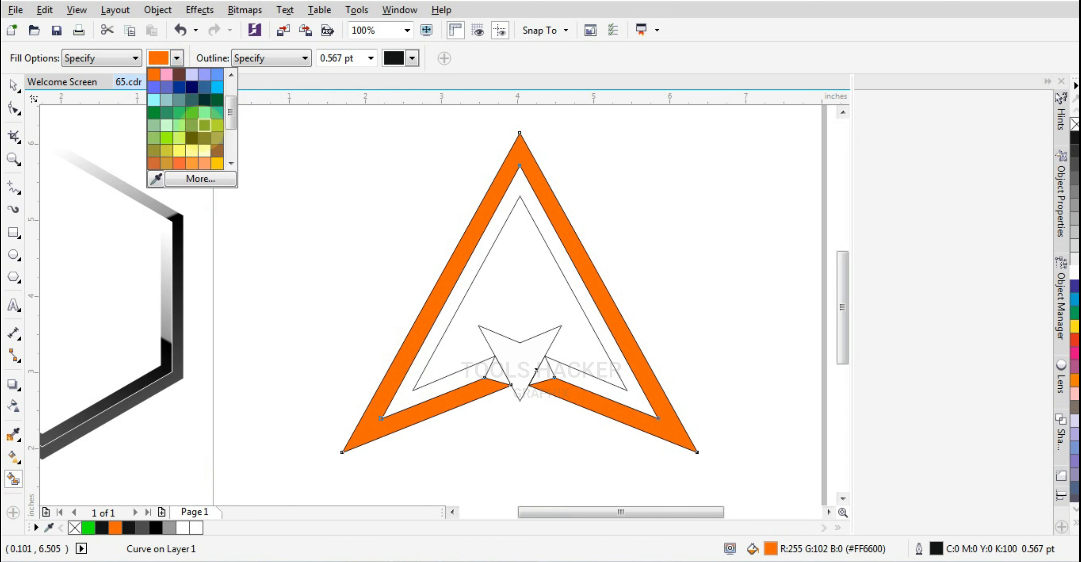
pyautogui.click(166, 138)
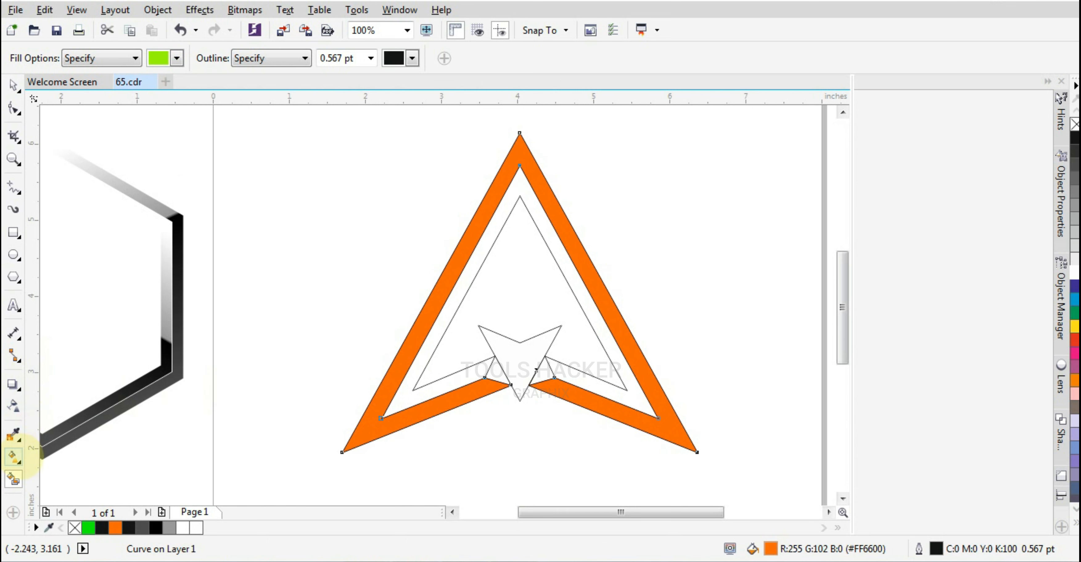
pyautogui.click(16, 457)
pyautogui.click(15, 478)
pyautogui.click(396, 402)
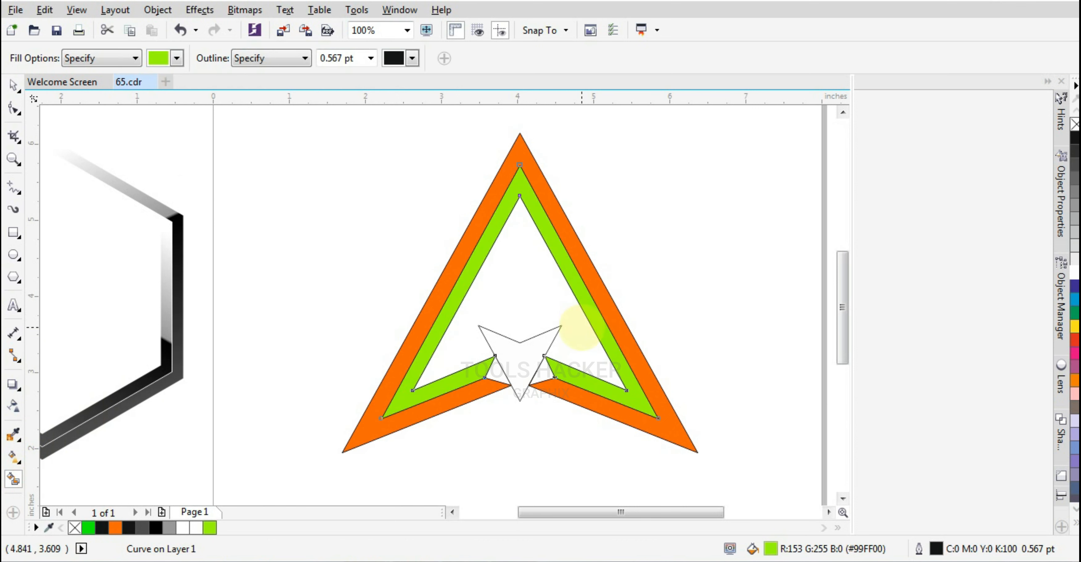
# Step: Smart Fill the left and right facets beside the small arrowhead with pink
pyautogui.scroll(1, 519, 364)
pyautogui.click(177, 58)
pyautogui.click(166, 151)
pyautogui.click(475, 381)
pyautogui.click(567, 381)
pyautogui.scroll(-1, 330, 270)
pyautogui.click(13, 85)
pyautogui.click(676, 285)
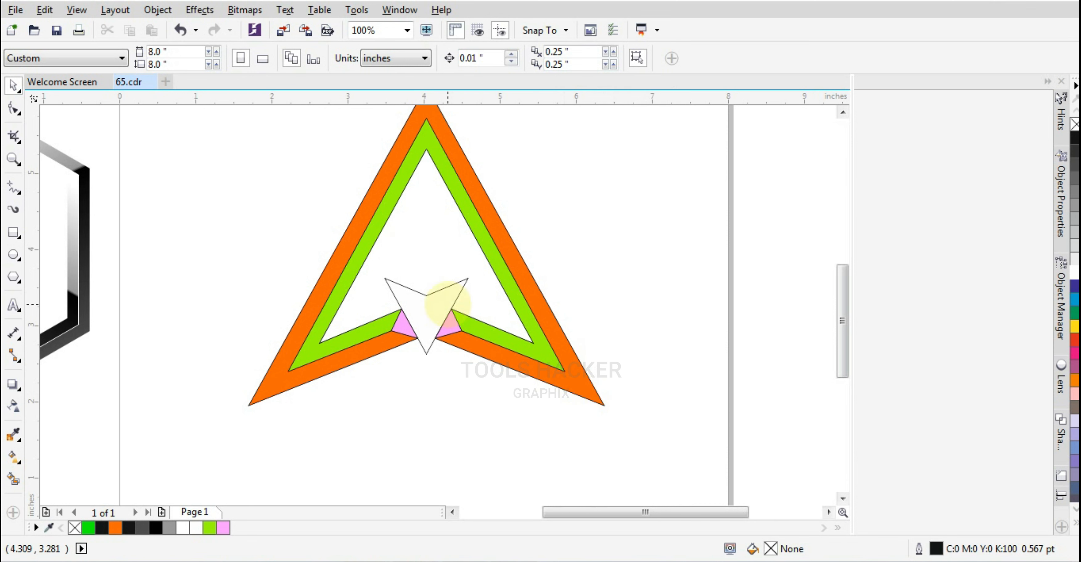
# Step: Delete the small white inverted arrowhead covering the notch peaks
pyautogui.click(447, 303)
pyautogui.scroll(1, 446, 303)
pyautogui.scroll(-1, 468, 321)
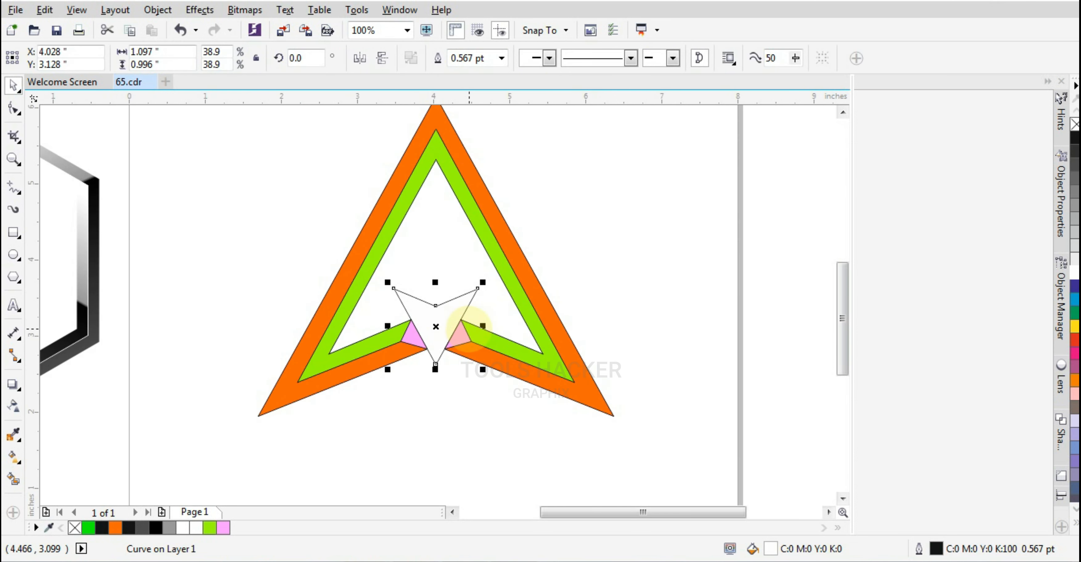
pyautogui.scroll(1, 469, 327)
pyautogui.scroll(1, 518, 385)
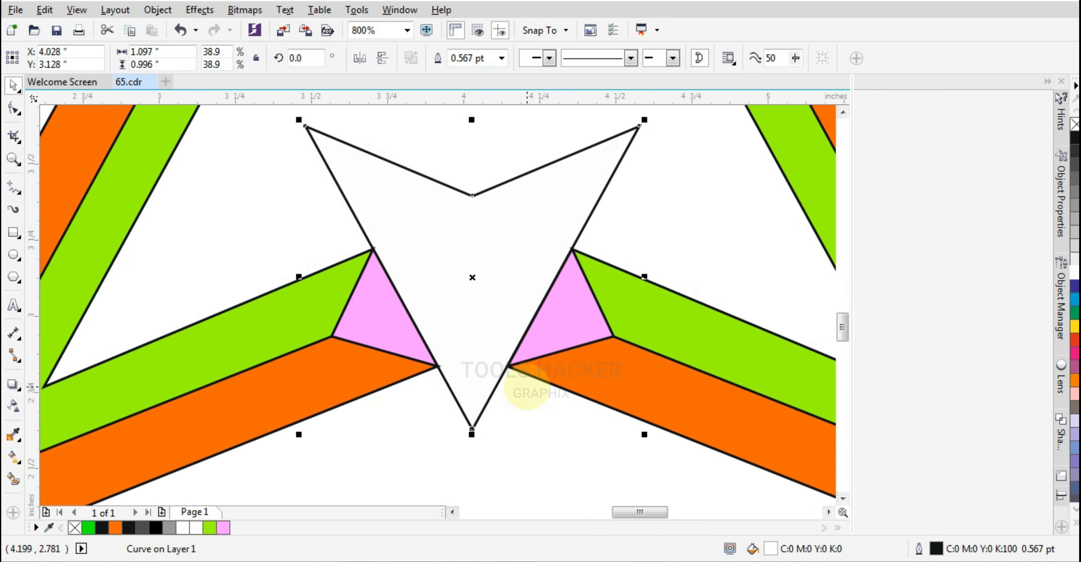
pyautogui.scroll(-1, 525, 386)
pyautogui.press('Delete')
# Step: Delete the leftover unfilled triangle outlines that cross the gap at the arrowhead's notch
pyautogui.click(507, 340)
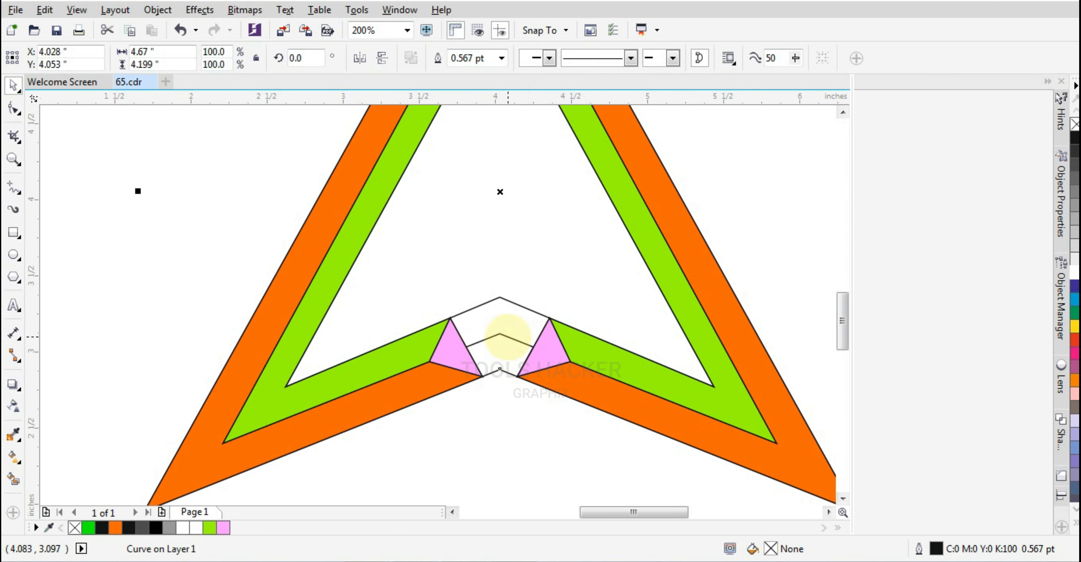
pyautogui.press('Delete')
pyautogui.click(512, 303)
pyautogui.press('Delete')
pyautogui.click(501, 371)
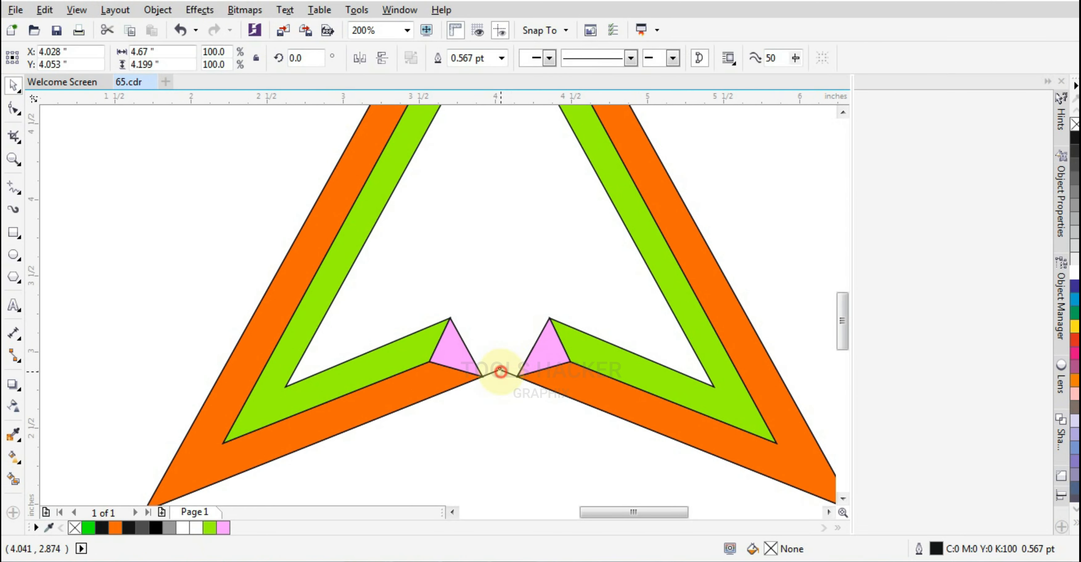
pyautogui.click(518, 398)
# Step: Set the outlines of all six coloured arrowhead pieces to white
pyautogui.scroll(-2, 520, 387)
pyautogui.moveTo(652, 222); pyautogui.dragTo(409, 443)
pyautogui.scroll(1, 542, 334)
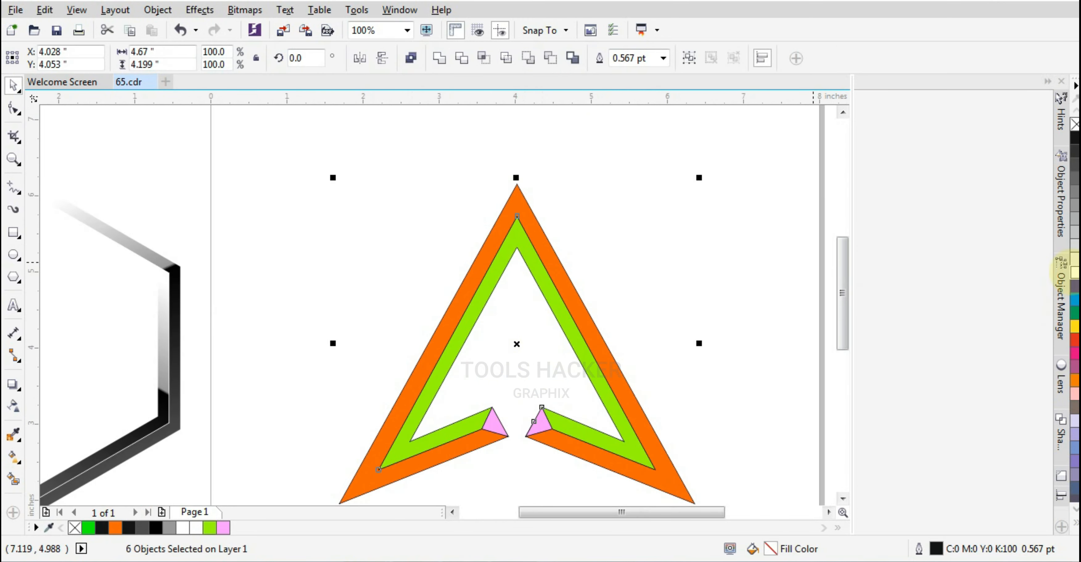
pyautogui.rightClick(1075, 272)
pyautogui.click(710, 309)
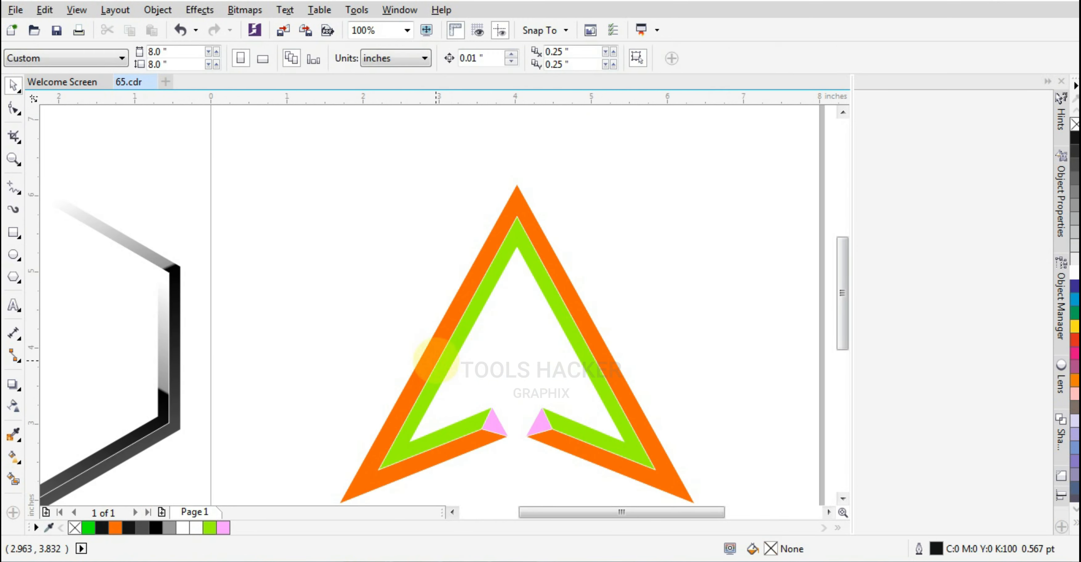
pyautogui.scroll(-1, 503, 268)
pyautogui.click(490, 269)
pyautogui.scroll(2, 497, 284)
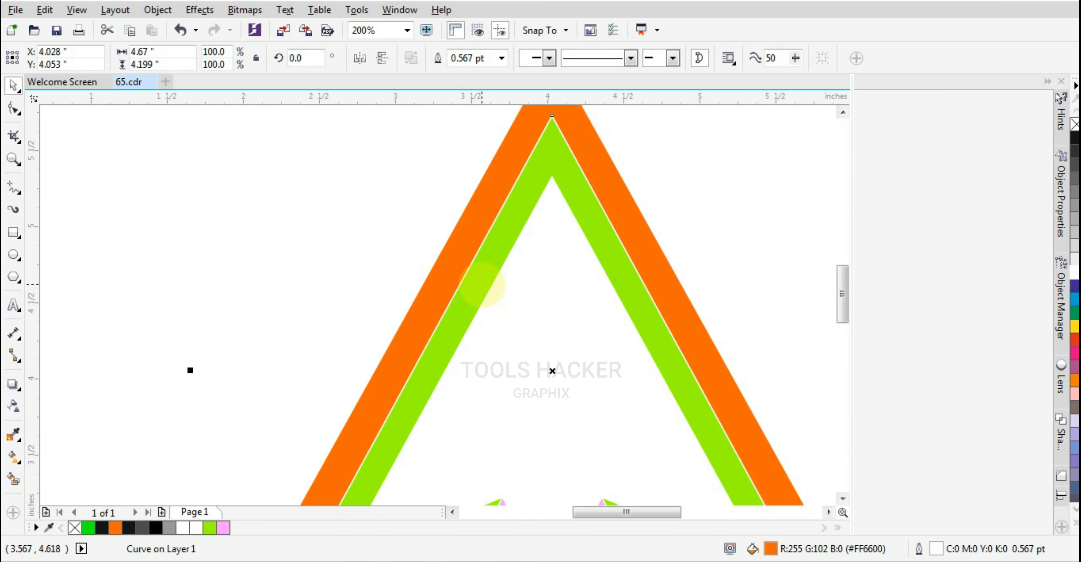
pyautogui.scroll(-1, 483, 286)
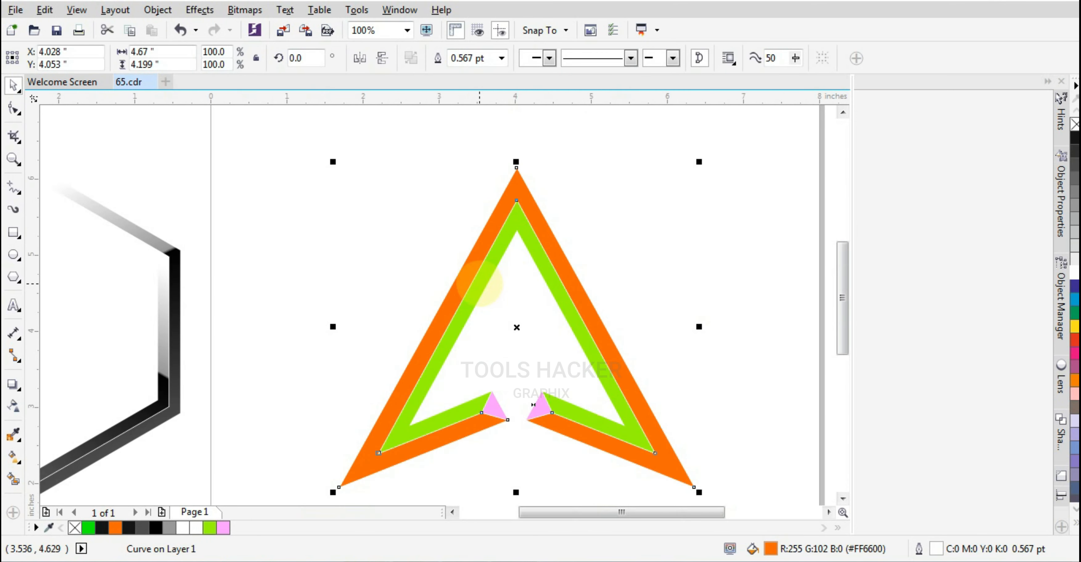
pyautogui.click(509, 439)
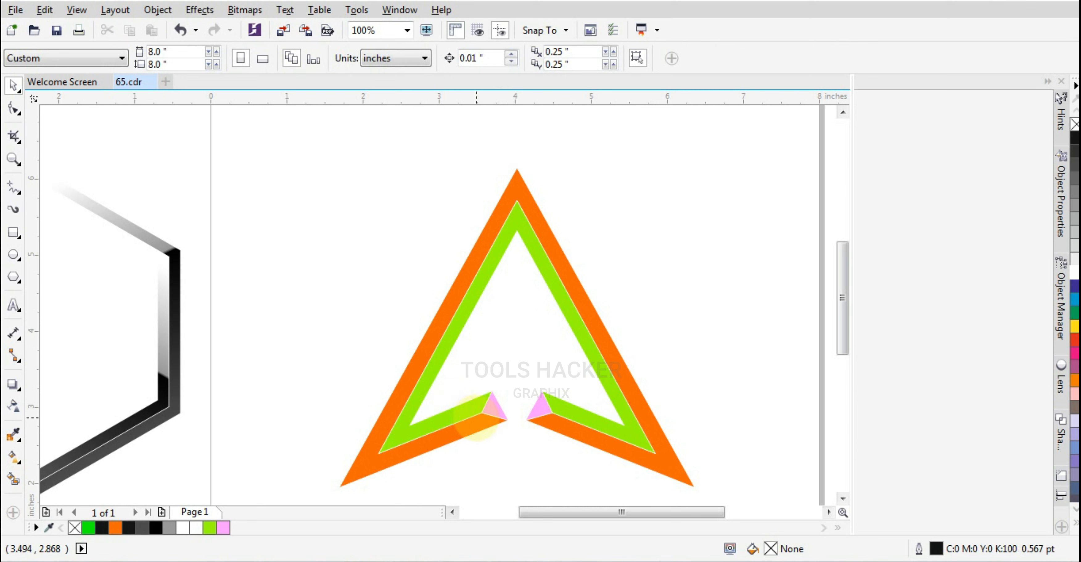
# Step: Apply a linear fountain fill to the outer orange band, running from orange at the lower right to white at the upper left
pyautogui.click(393, 463)
pyautogui.click(14, 457)
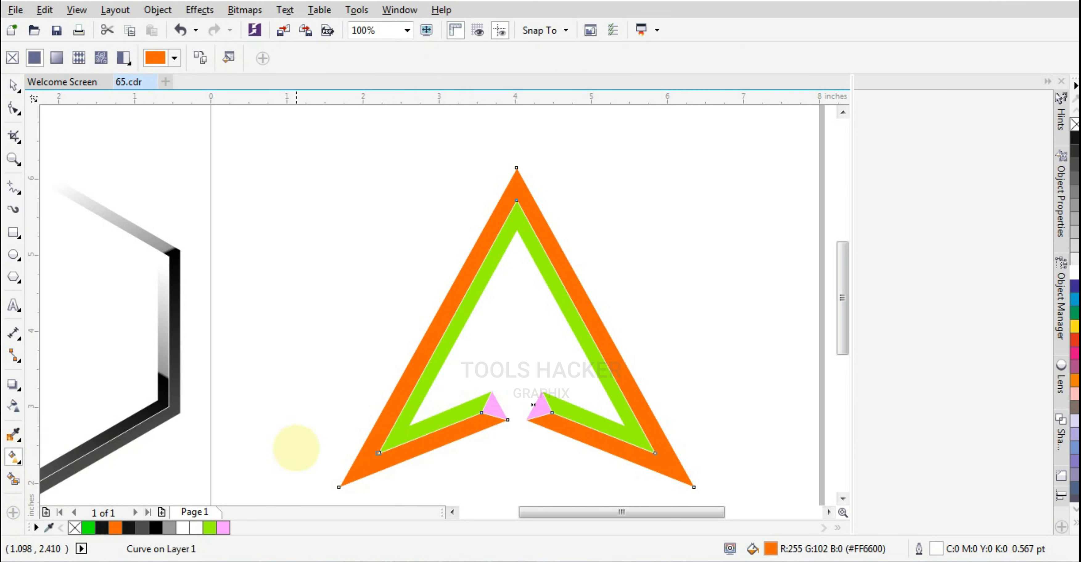
pyautogui.moveTo(589, 445); pyautogui.dragTo(472, 238)
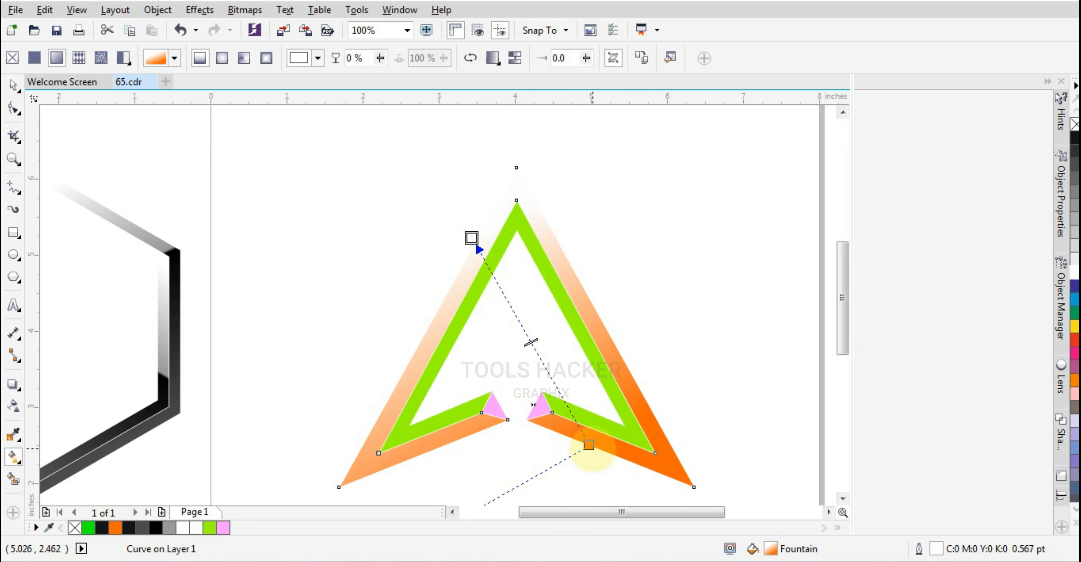
pyautogui.moveTo(589, 445); pyautogui.dragTo(582, 459)
pyautogui.moveTo(471, 237); pyautogui.dragTo(476, 229)
# Step: Add two close middle nodes to the outer band's gradient, with light peach at the upper end and dark brown on the lower middle node
pyautogui.doubleClick(531, 348)
pyautogui.doubleClick(538, 364)
pyautogui.click(583, 457)
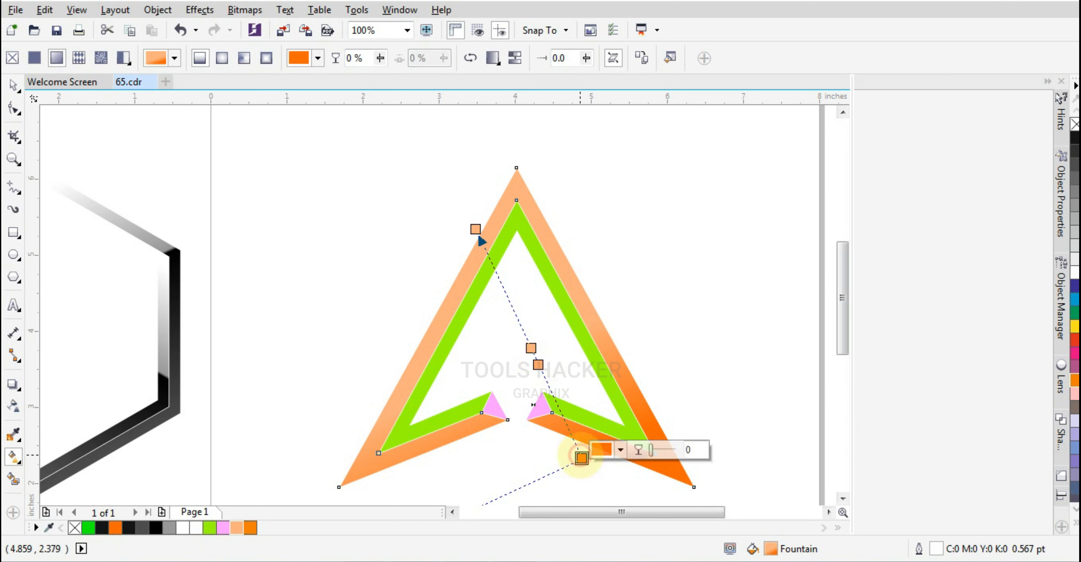
pyautogui.click(538, 364)
pyautogui.click(250, 527)
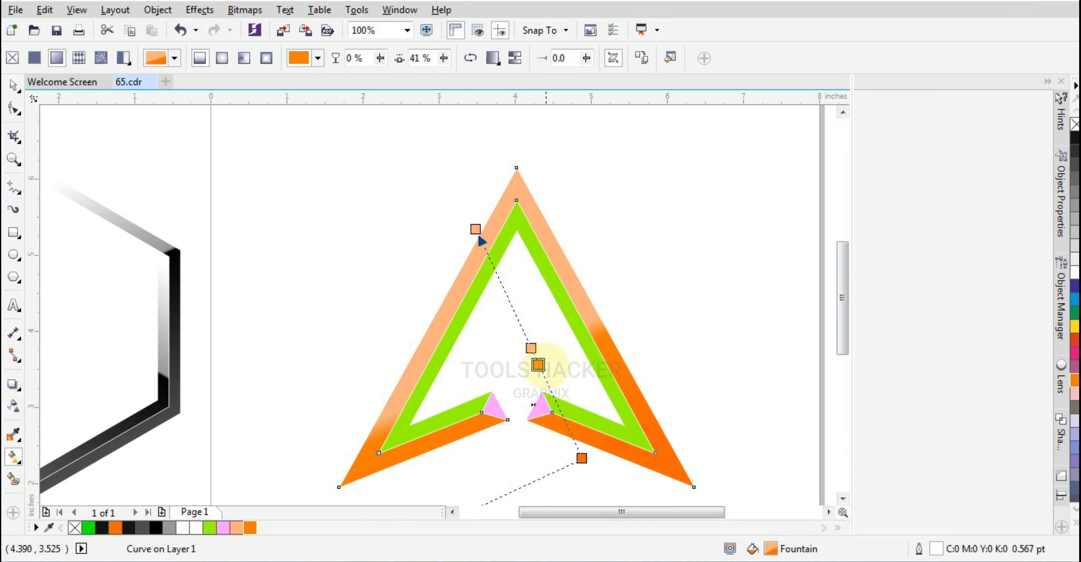
pyautogui.click(576, 356)
pyautogui.moveTo(629, 434); pyautogui.dragTo(642, 464)
# Step: Place the gradient's upper middle node at 50% beside the brown node and colour it orange
pyautogui.doubleClick(522, 330)
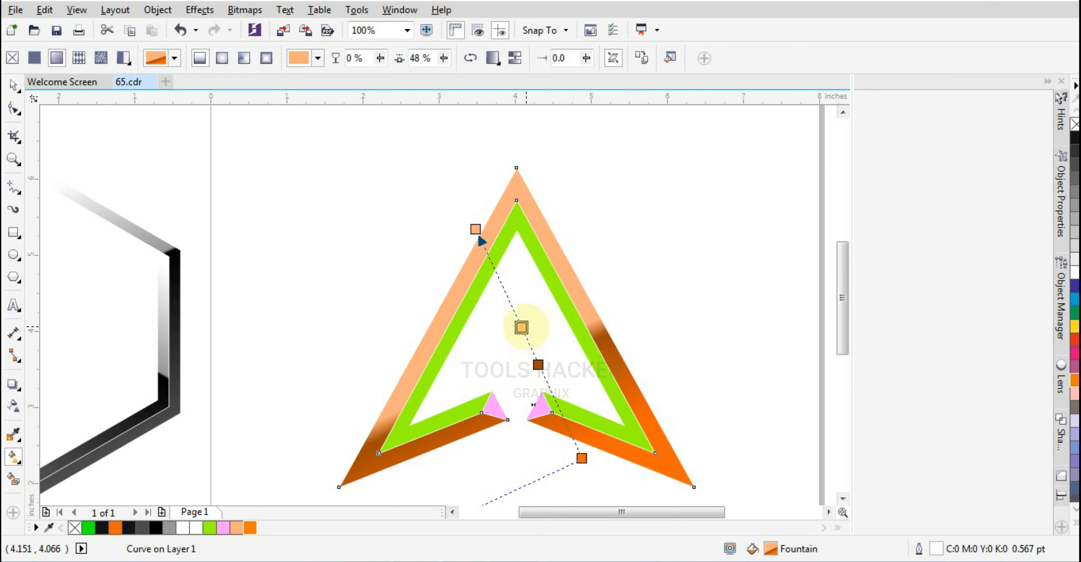
pyautogui.moveTo(523, 329); pyautogui.dragTo(528, 343)
pyautogui.click(476, 229)
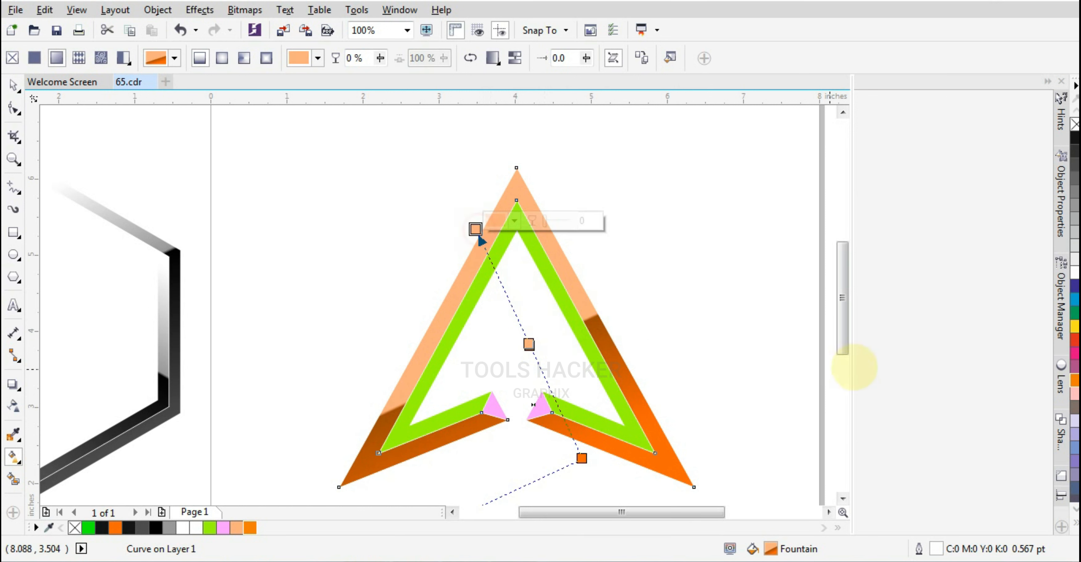
pyautogui.click(529, 343)
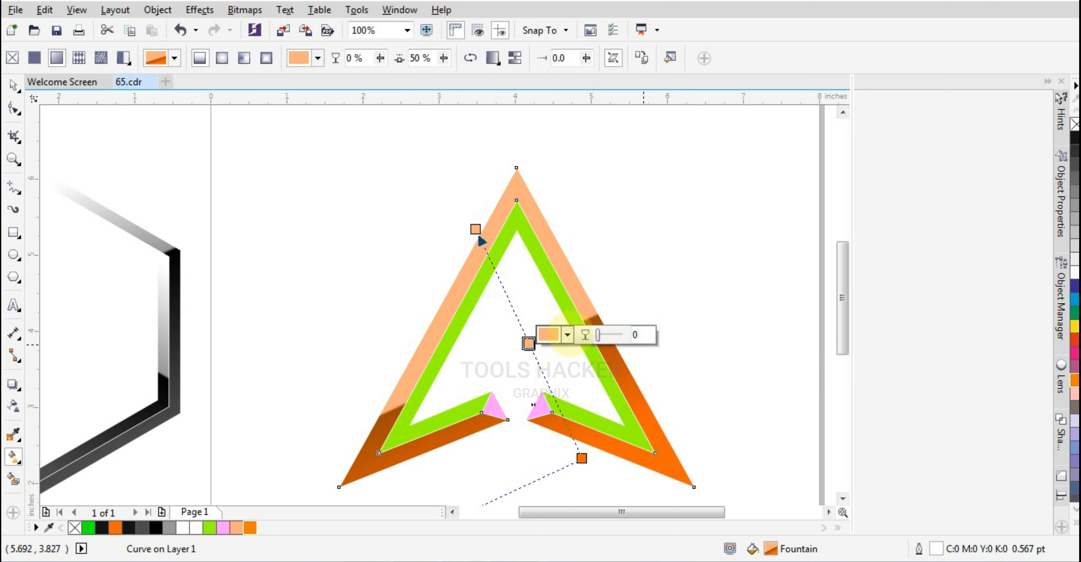
pyautogui.click(250, 528)
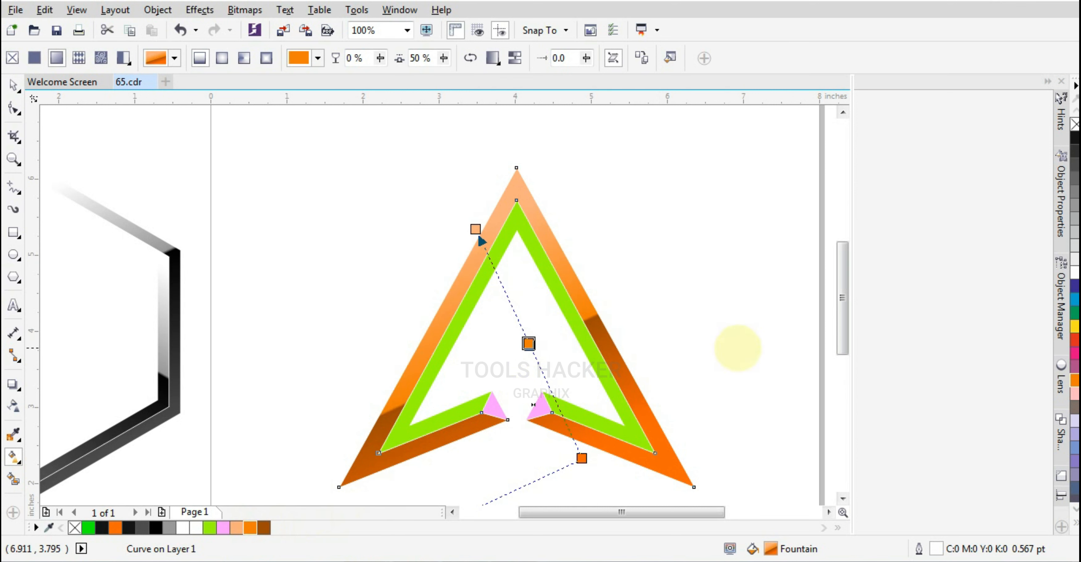
# Step: Recolour the lower-right start node of the outer band's gradient to light peach
pyautogui.click(582, 457)
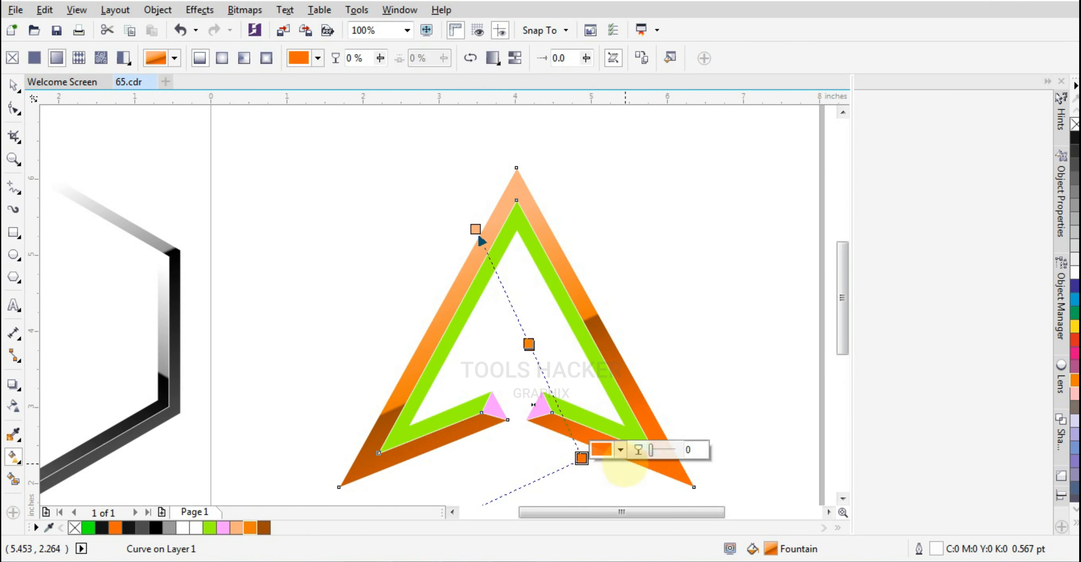
pyautogui.click(621, 449)
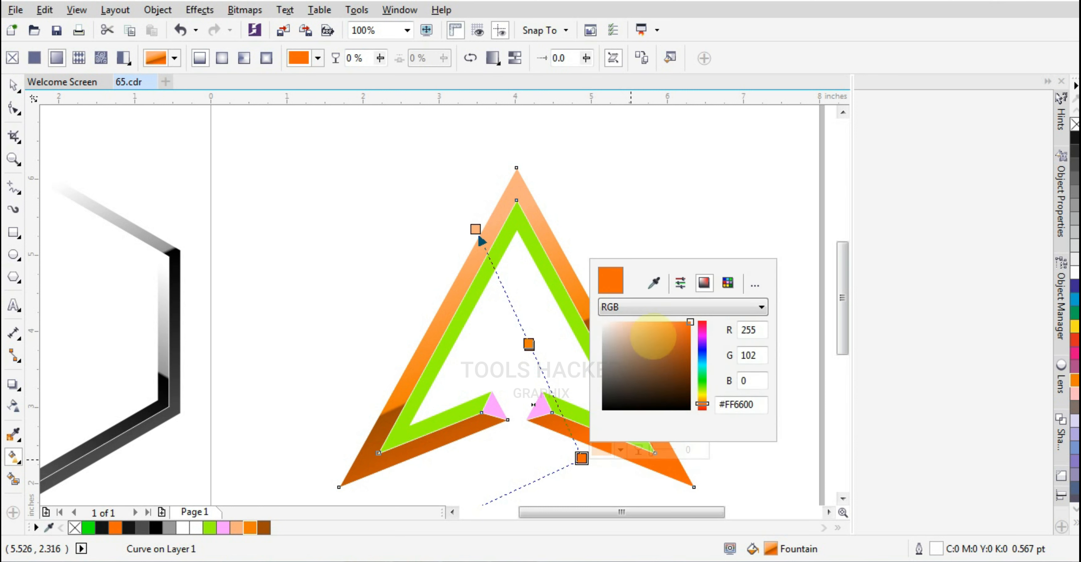
pyautogui.click(649, 323)
pyautogui.click(802, 402)
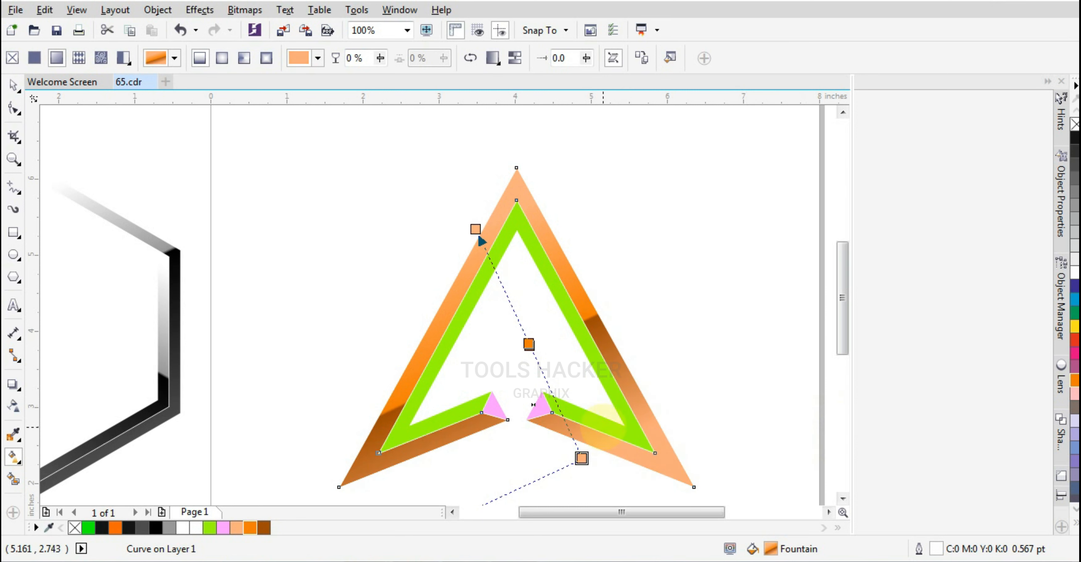
# Step: Fill the inner lime band with orange and add a linear fountain fill fading from its apex to white at the lower left
pyautogui.click(13, 85)
pyautogui.click(429, 266)
pyautogui.click(482, 287)
pyautogui.click(1075, 380)
pyautogui.click(13, 456)
pyautogui.moveTo(508, 236); pyautogui.dragTo(413, 418)
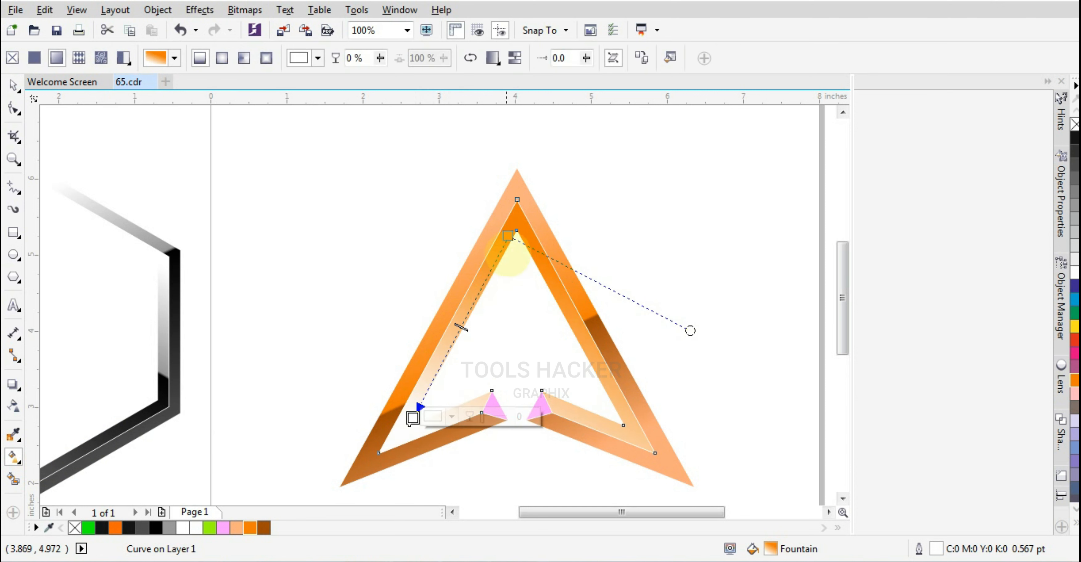
# Step: Darken the apex node of the inner band's gradient to brownish orange C5 M64 Y100 K24
pyautogui.click(508, 236)
pyautogui.click(533, 239)
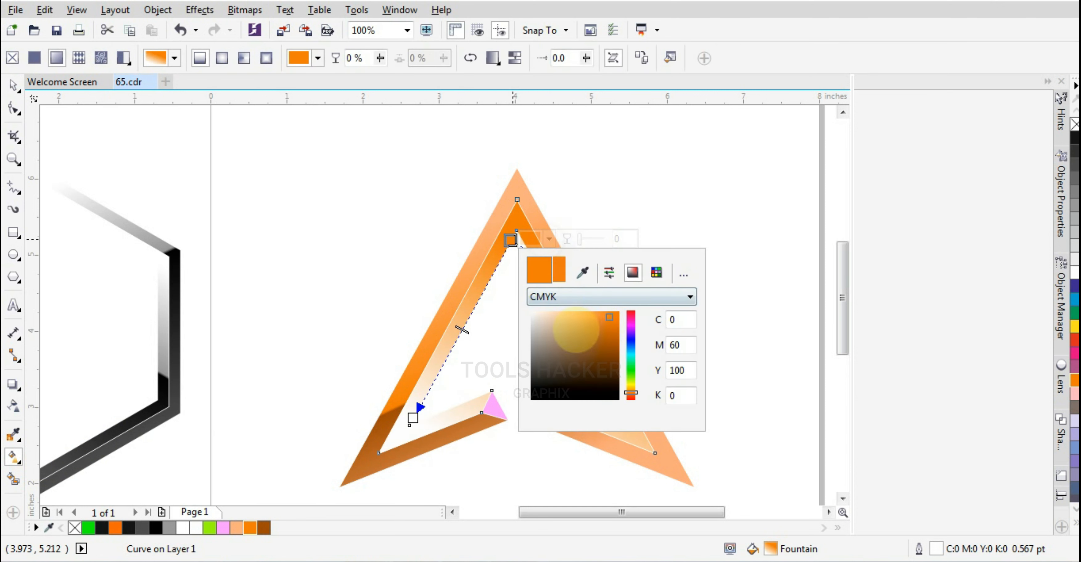
pyautogui.click(611, 321)
pyautogui.click(611, 327)
pyautogui.click(610, 333)
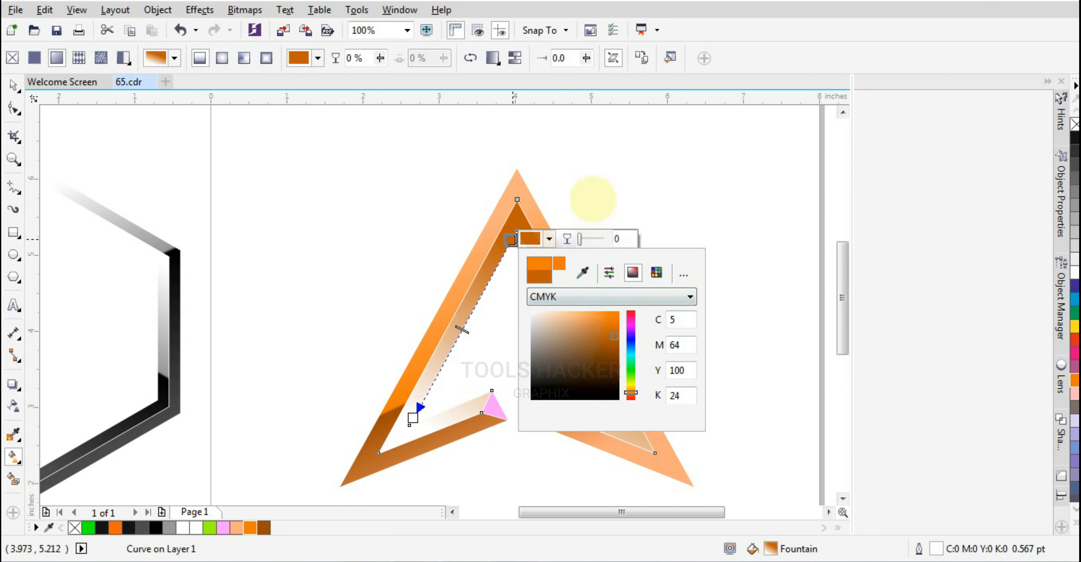
pyautogui.click(589, 195)
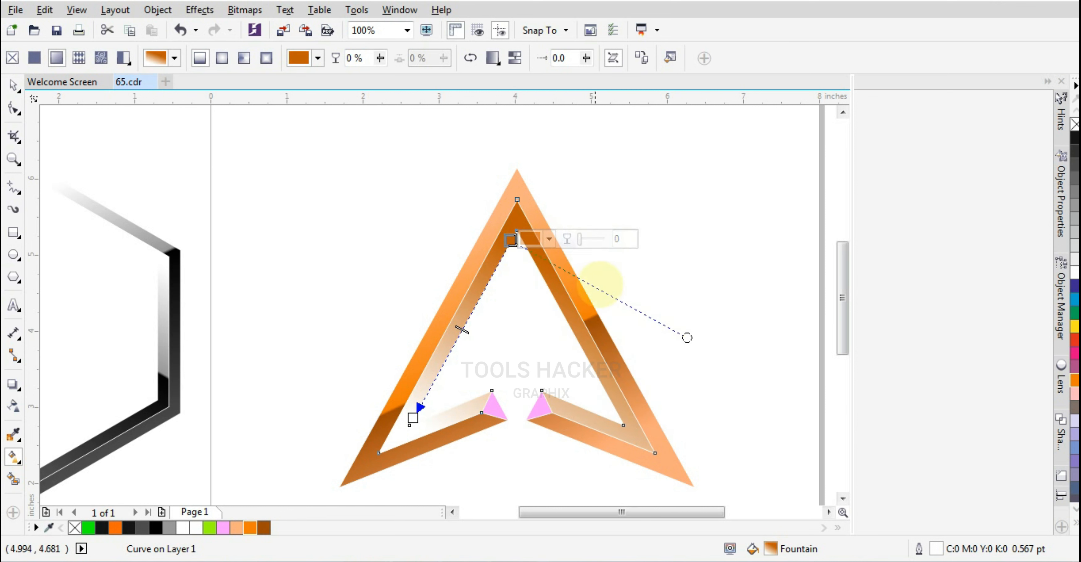
# Step: Colour the inner gradient's lower-left end node orange and add a white middle node at 62%
pyautogui.click(413, 417)
pyautogui.click(250, 527)
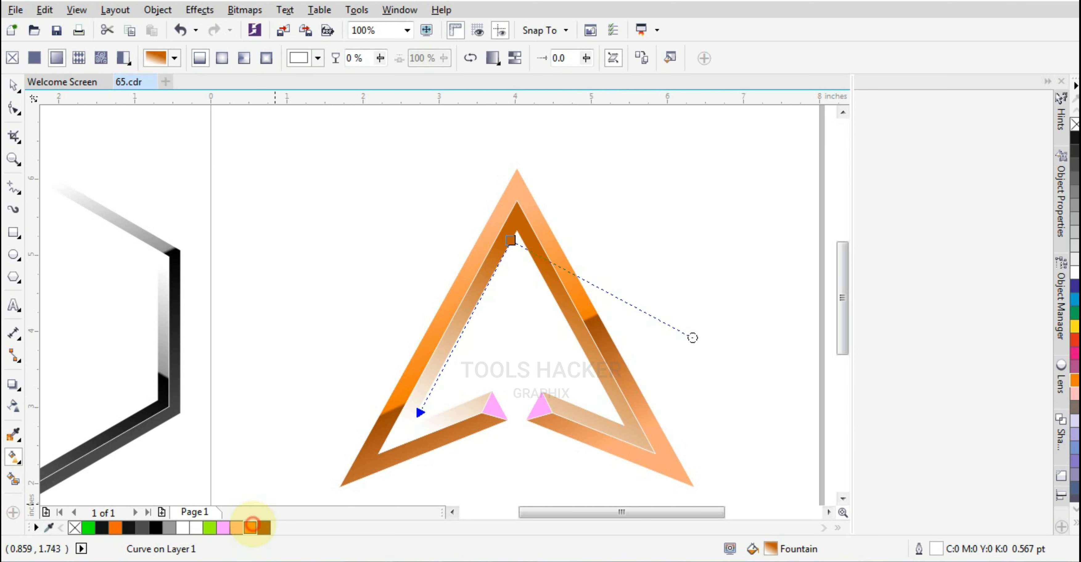
pyautogui.doubleClick(451, 352)
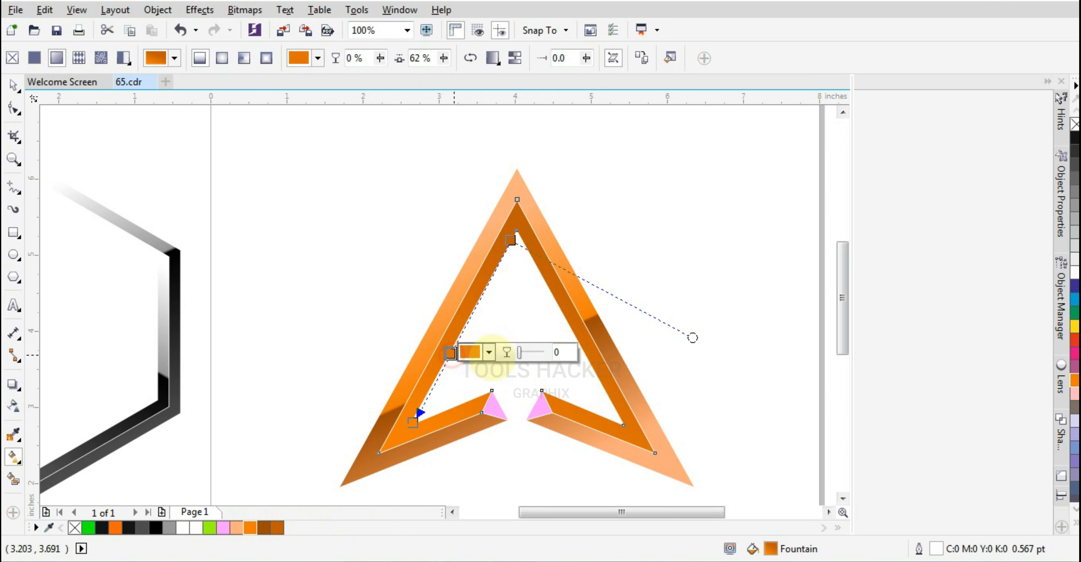
pyautogui.click(237, 527)
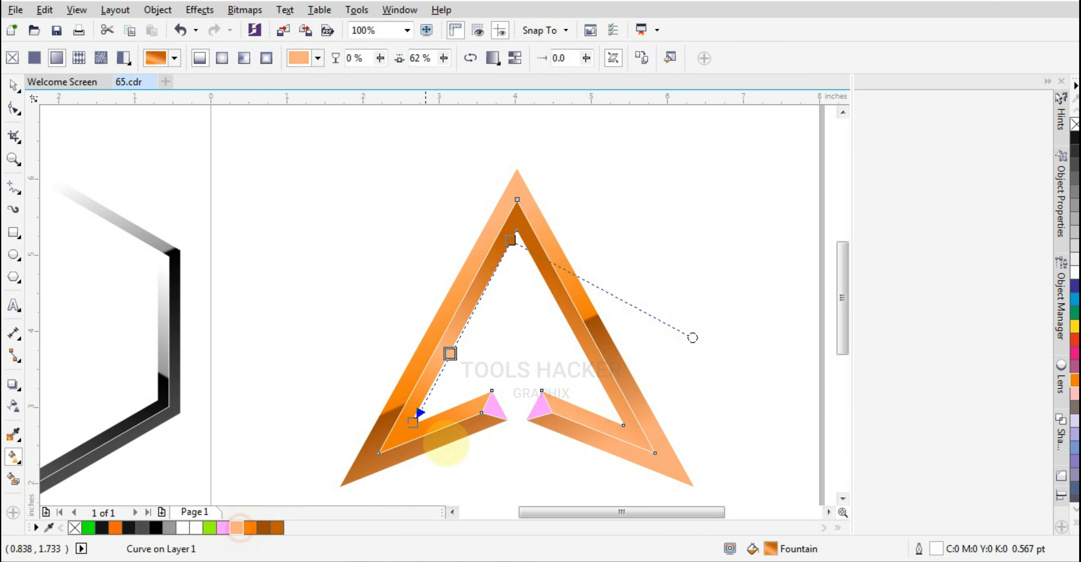
pyautogui.click(451, 356)
pyautogui.click(487, 353)
pyautogui.click(471, 425)
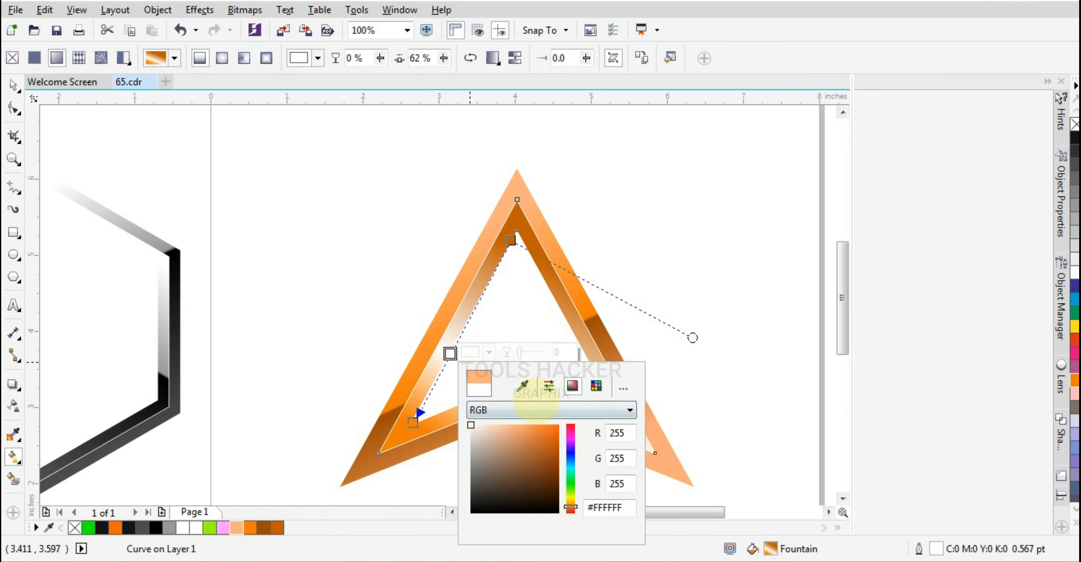
# Step: Apply a linear fountain fill to the left pink facet, fading from orange at its peak to white at its base
pyautogui.scroll(2, 533, 432)
pyautogui.moveTo(367, 274); pyautogui.dragTo(379, 357)
pyautogui.click(367, 274)
pyautogui.click(250, 527)
# Step: Apply a linear fountain fill to the right pink facet, fading from brownish orange at its peak to white at its base
pyautogui.click(276, 527)
pyautogui.moveTo(565, 273); pyautogui.dragTo(554, 364)
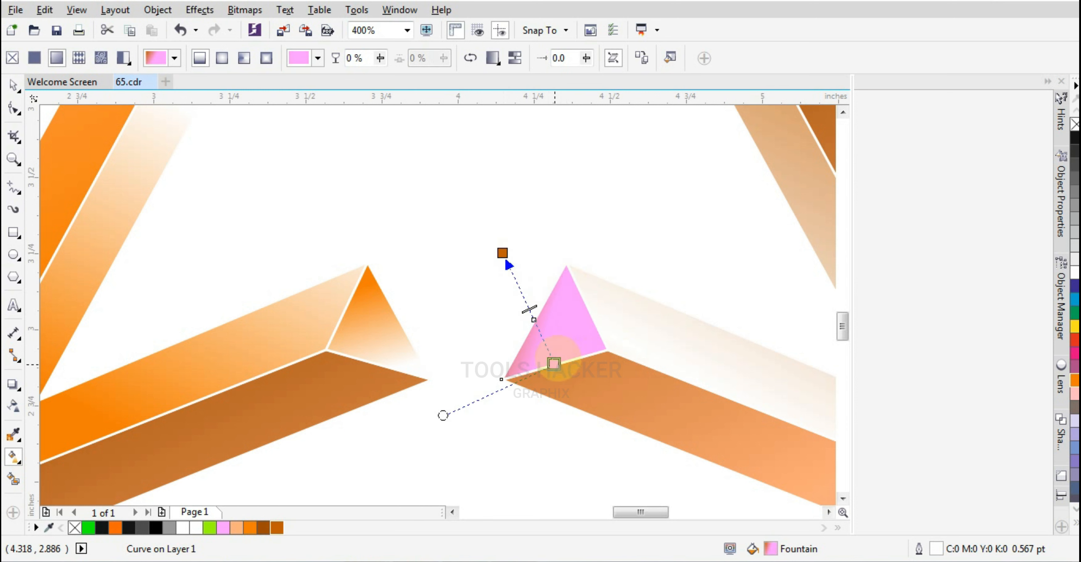
pyautogui.moveTo(502, 254); pyautogui.dragTo(546, 261)
pyautogui.click(1075, 272)
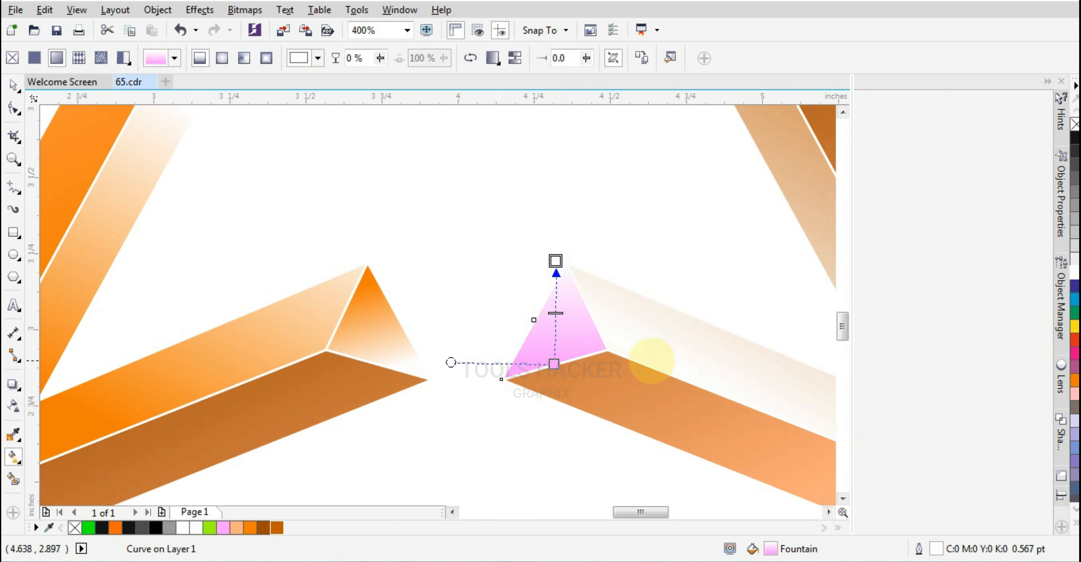
pyautogui.click(277, 527)
pyautogui.click(554, 364)
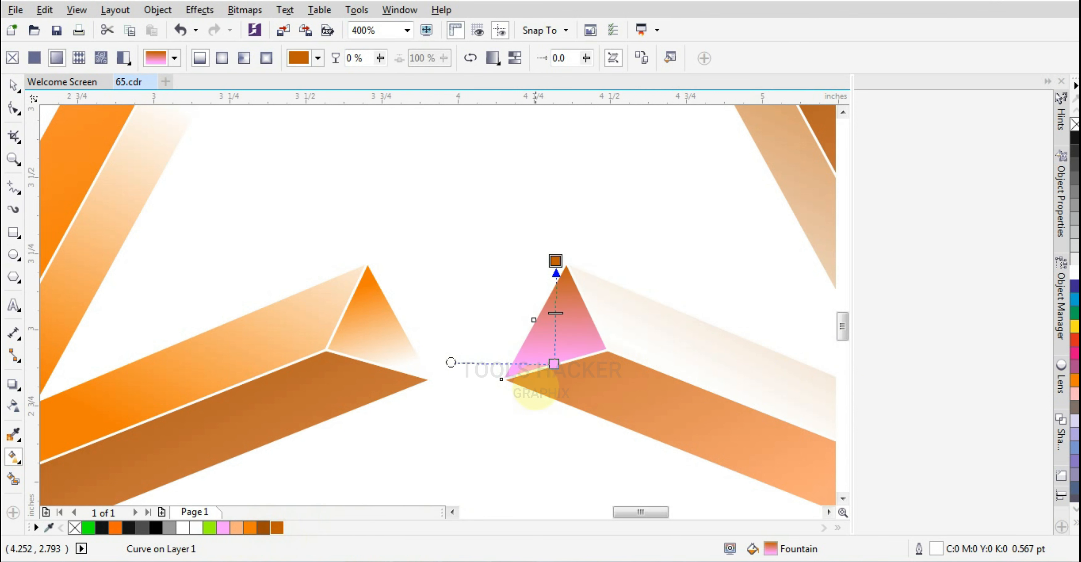
pyautogui.click(184, 527)
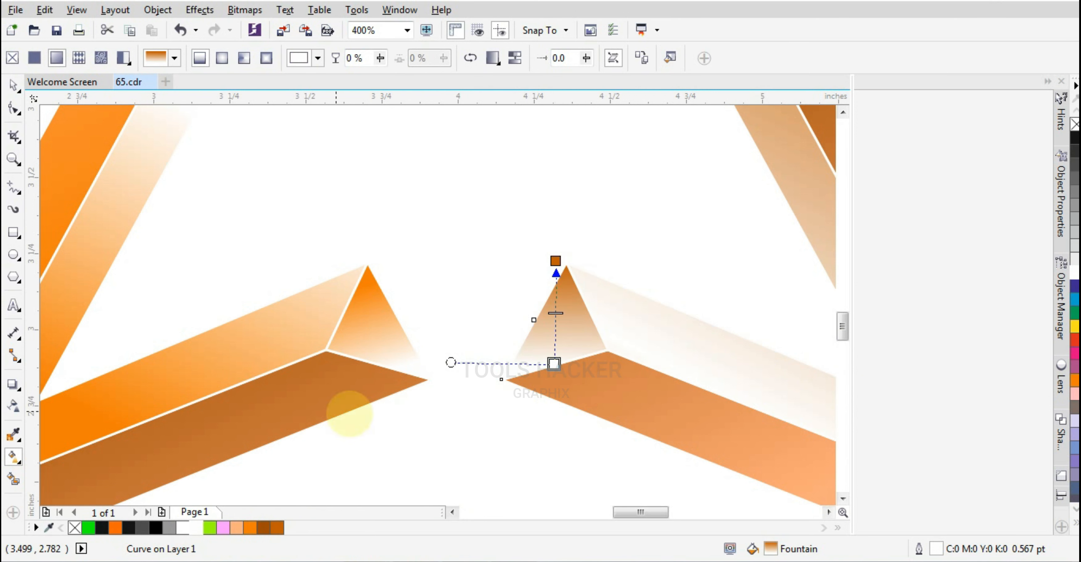
# Step: Centre the grey hexagon frame group on the page over the arrowhead
pyautogui.click(13, 84)
pyautogui.scroll(-2, 458, 316)
pyautogui.click(684, 404)
pyautogui.scroll(-1, 569, 412)
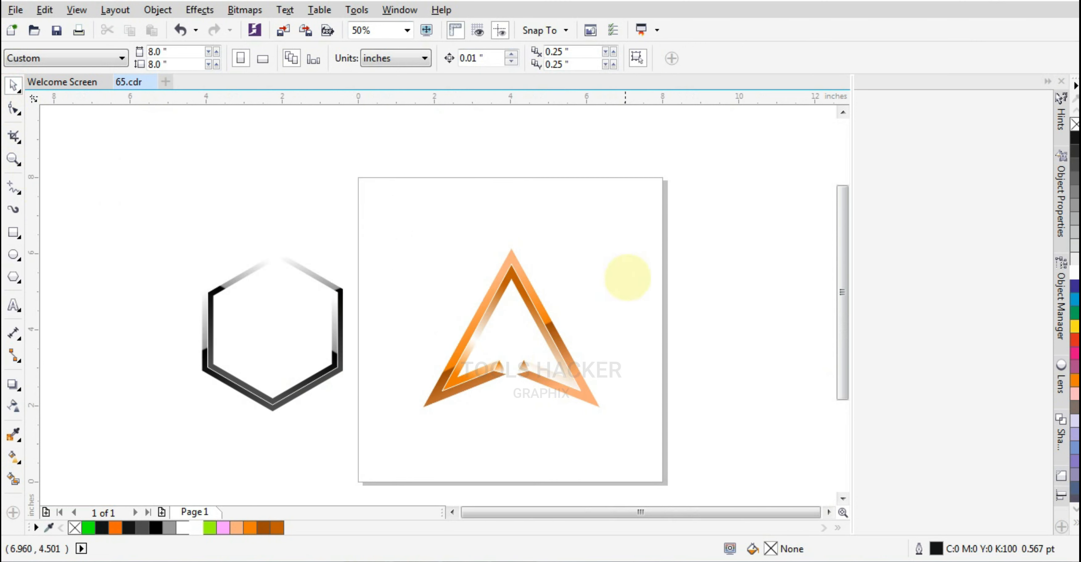
pyautogui.moveTo(99, 196); pyautogui.dragTo(385, 448)
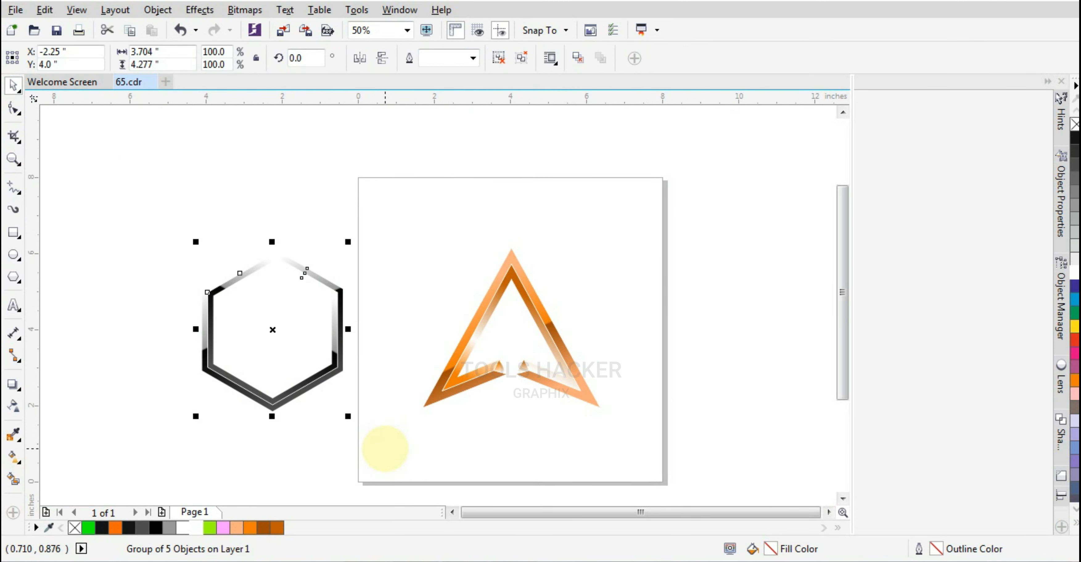
pyautogui.press('p')
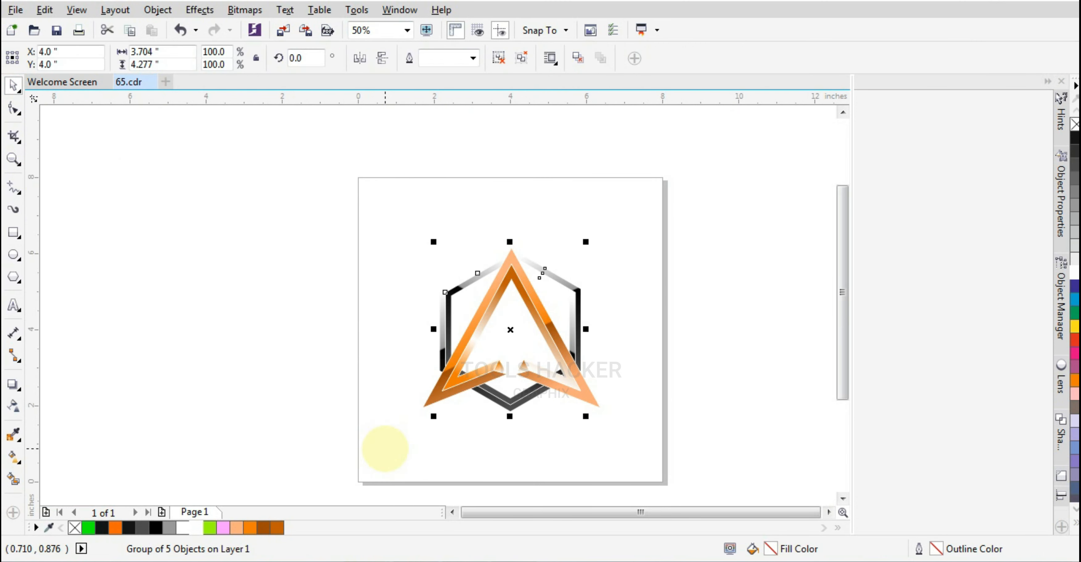
# Step: Inspect the combined emblem and undo the centring of the hexagon frame
pyautogui.click(632, 420)
pyautogui.scroll(1, 537, 273)
pyautogui.click(502, 270)
pyautogui.scroll(-1, 501, 270)
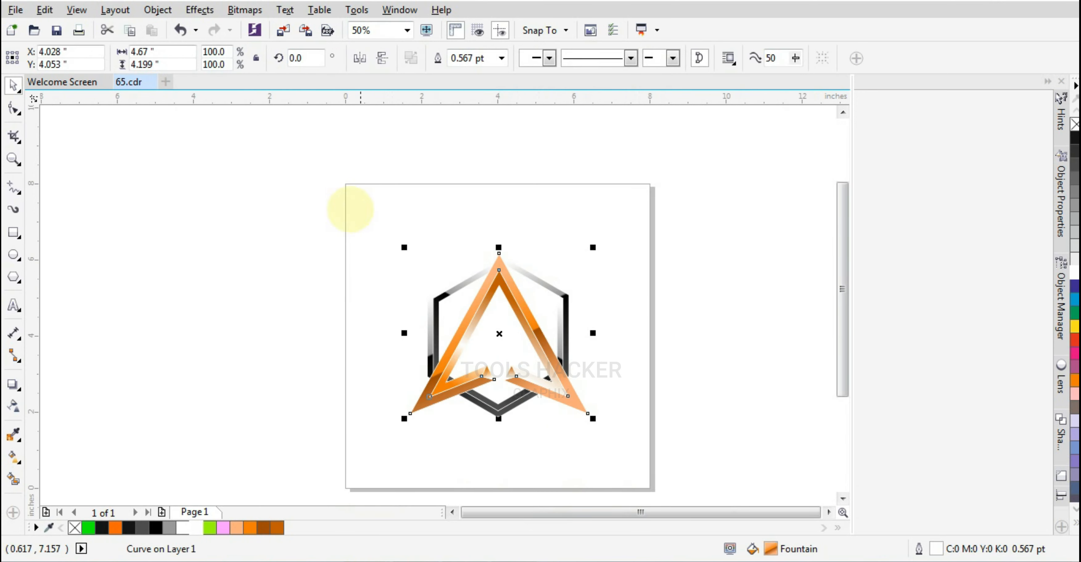
pyautogui.moveTo(332, 208); pyautogui.dragTo(640, 427)
pyautogui.hotkey('ctrl', 'z')
# Step: Group the arrowhead's pieces and centre the grey hexagon frame on the page behind it
pyautogui.moveTo(649, 199); pyautogui.dragTo(367, 472)
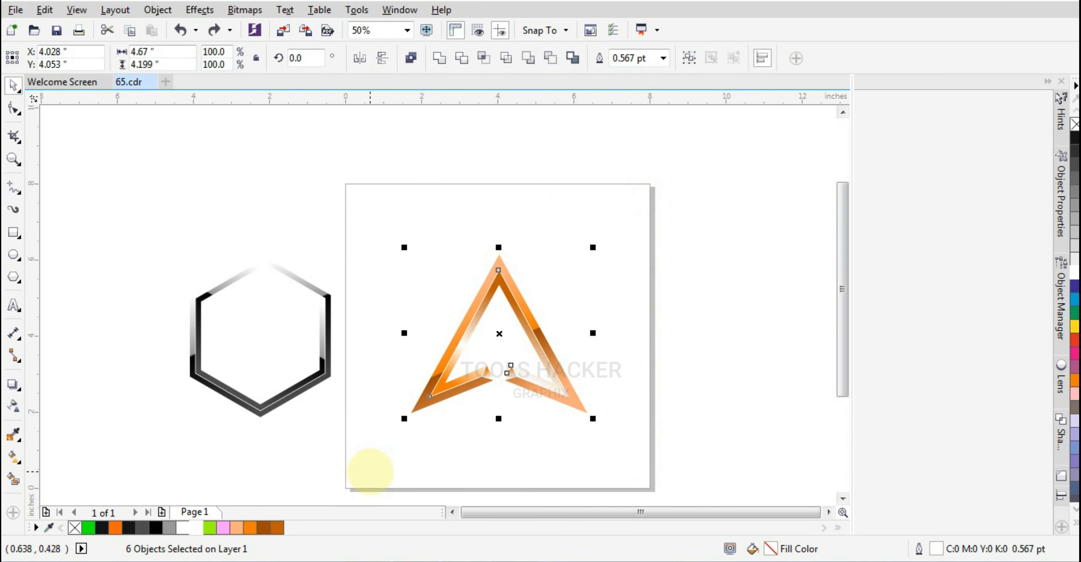
pyautogui.moveTo(145, 221); pyautogui.dragTo(382, 453)
pyautogui.press('p')
pyautogui.click(632, 393)
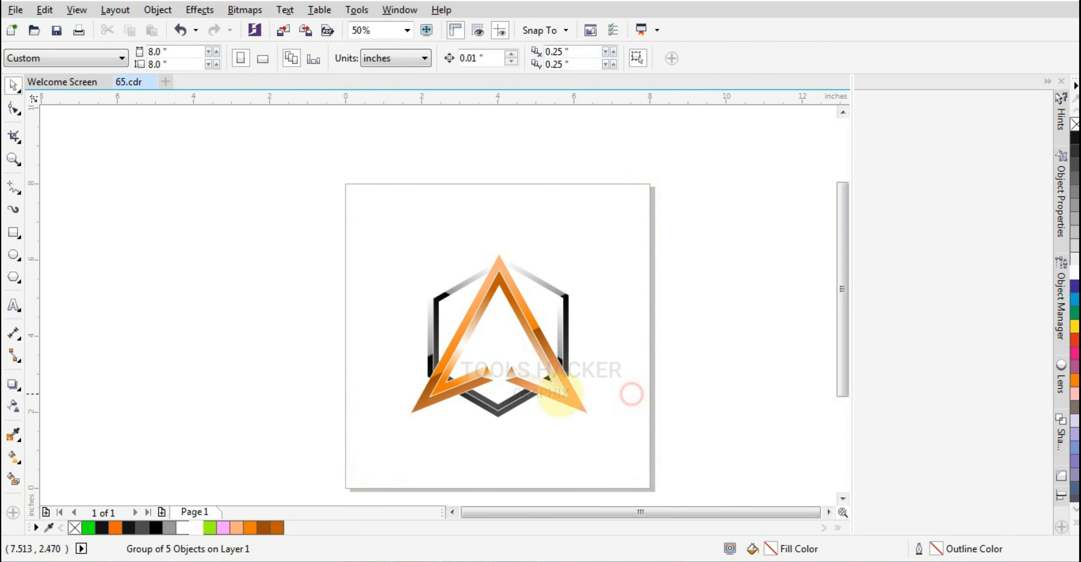
pyautogui.click(558, 397)
pyautogui.scroll(1, 501, 423)
pyautogui.scroll(-1, 571, 307)
pyautogui.keyDown('shift'); pyautogui.click(605, 259); pyautogui.keyUp('shift')
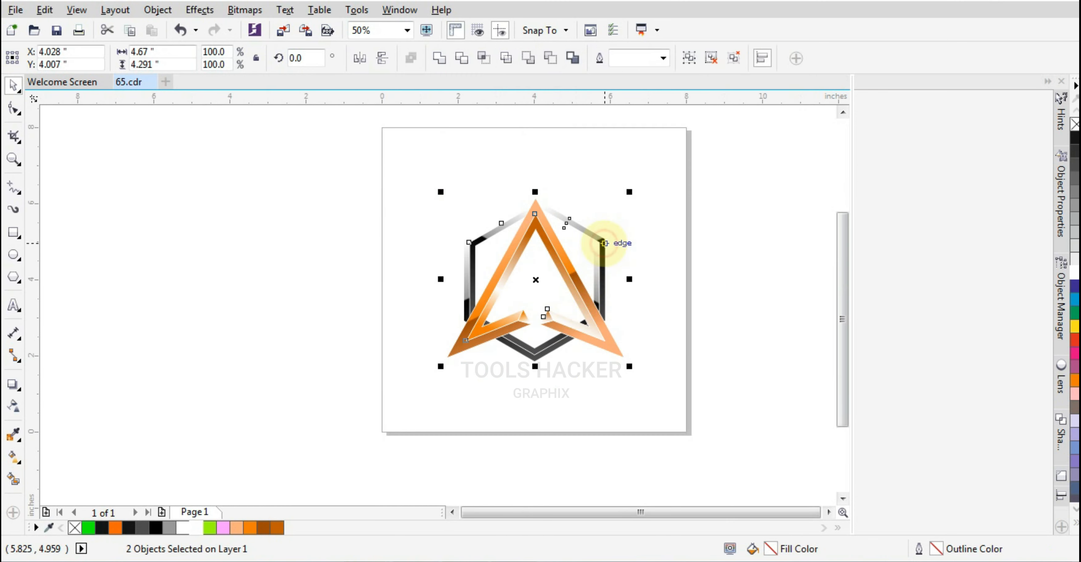
pyautogui.click(707, 280)
# Step: Draw a small four-sided polygon about 0.113 inches high beside the arrowhead's peak
pyautogui.scroll(5, 502, 168)
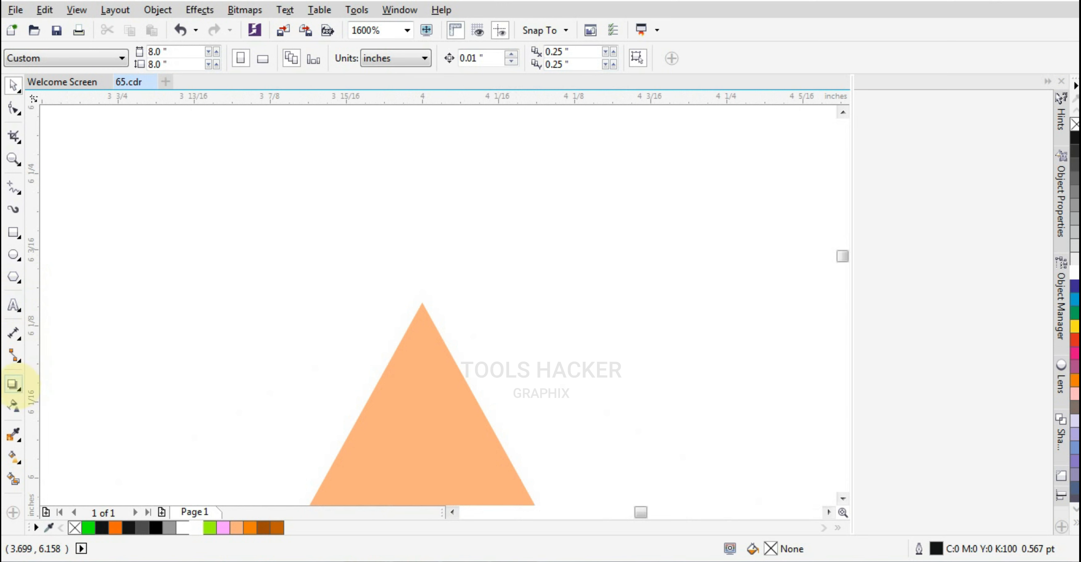
pyautogui.click(14, 385)
pyautogui.click(15, 407)
pyautogui.click(18, 336)
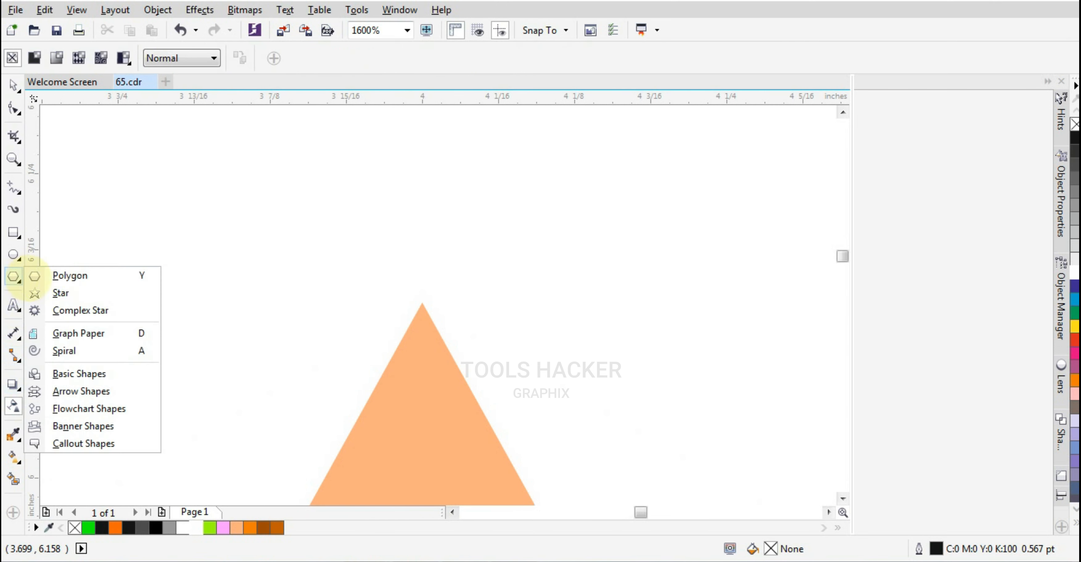
pyautogui.click(34, 276)
pyautogui.moveTo(615, 303); pyautogui.dragTo(693, 360)
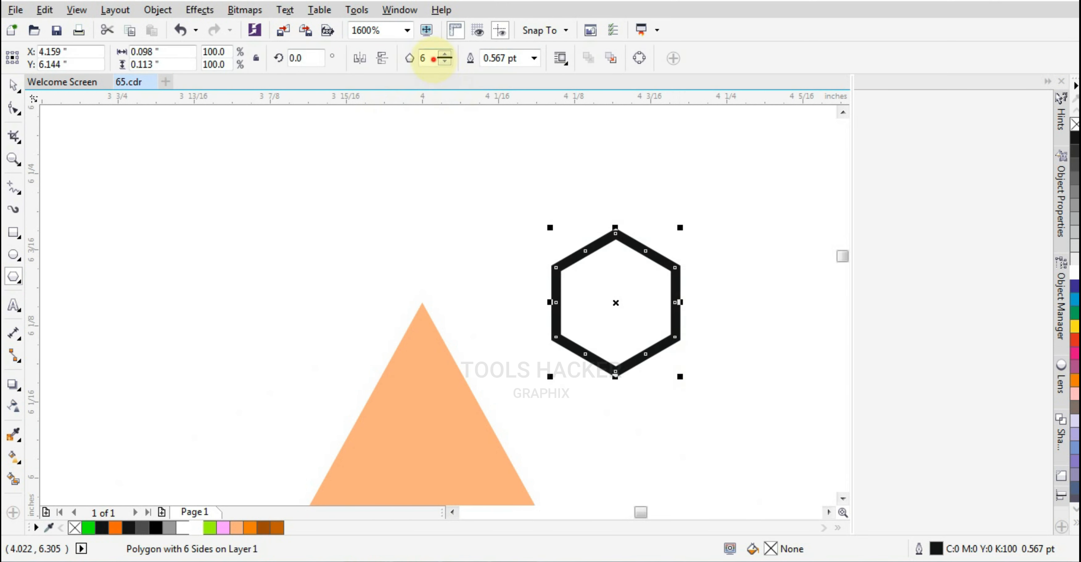
# Step: Shape the polygon into a thin four-pointed star with a yellow fill and no outline
pyautogui.click(13, 109)
pyautogui.moveTo(581, 268); pyautogui.dragTo(610, 297)
pyautogui.click(1075, 326)
pyautogui.rightClick(1075, 124)
# Step: Add a smaller copy of the yellow star, rotated diagonally about the same centre, to form an eight-pointed sparkle
pyautogui.click(14, 86)
pyautogui.click(614, 317)
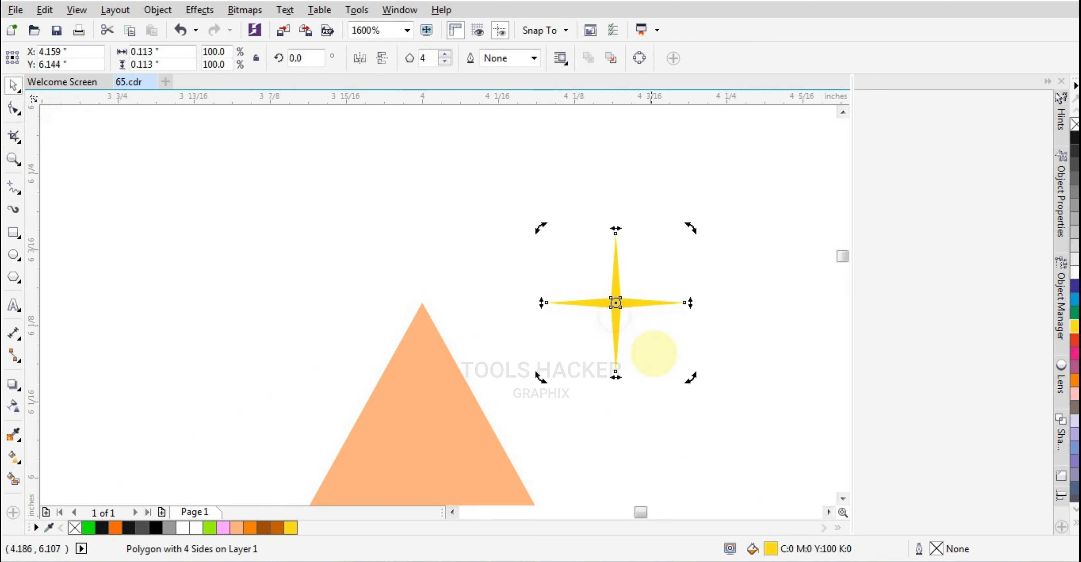
pyautogui.moveTo(690, 376); pyautogui.dragTo(674, 324)
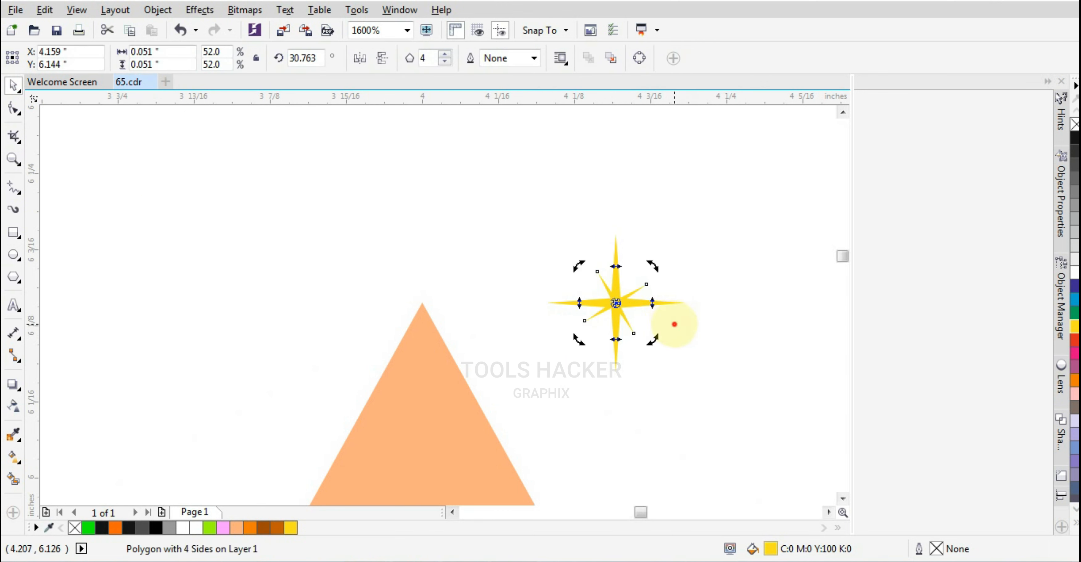
pyautogui.hotkey('ctrl', 'z')
pyautogui.scroll(2, 646, 316)
pyautogui.click(549, 327)
pyautogui.scroll(-1, 547, 327)
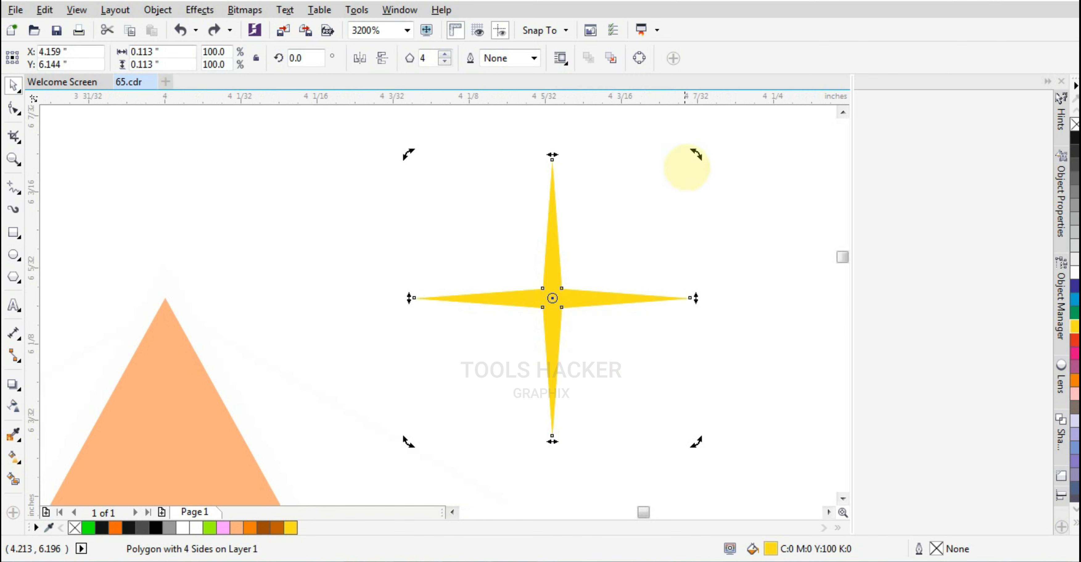
pyautogui.moveTo(697, 154); pyautogui.dragTo(677, 294)
pyautogui.click(673, 332)
pyautogui.scroll(-2, 611, 357)
# Step: Enlarge both yellow stars together to about 0.284 inches and group them
pyautogui.moveTo(541, 271); pyautogui.dragTo(701, 434)
pyautogui.scroll(-4, 583, 325)
pyautogui.scroll(3, 585, 328)
pyautogui.moveTo(579, 314); pyautogui.dragTo(580, 314)
pyautogui.scroll(3, 580, 314)
pyautogui.scroll(-2, 592, 382)
pyautogui.moveTo(489, 263); pyautogui.dragTo(692, 454)
pyautogui.hotkey('ctrl', 'g')
pyautogui.scroll(-2, 591, 295)
pyautogui.scroll(1, 600, 321)
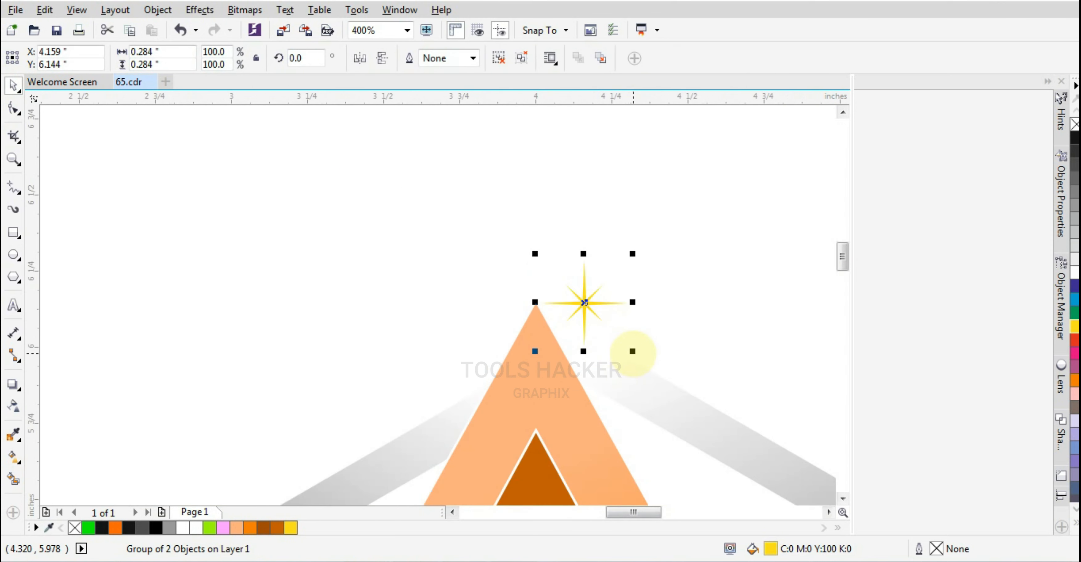
# Step: Enlarge the star group to about 0.442 inches and place it on the arrowhead's peak
pyautogui.moveTo(633, 353); pyautogui.dragTo(651, 359)
pyautogui.moveTo(586, 304); pyautogui.dragTo(539, 307)
pyautogui.scroll(-2, 588, 251)
pyautogui.scroll(1, 590, 258)
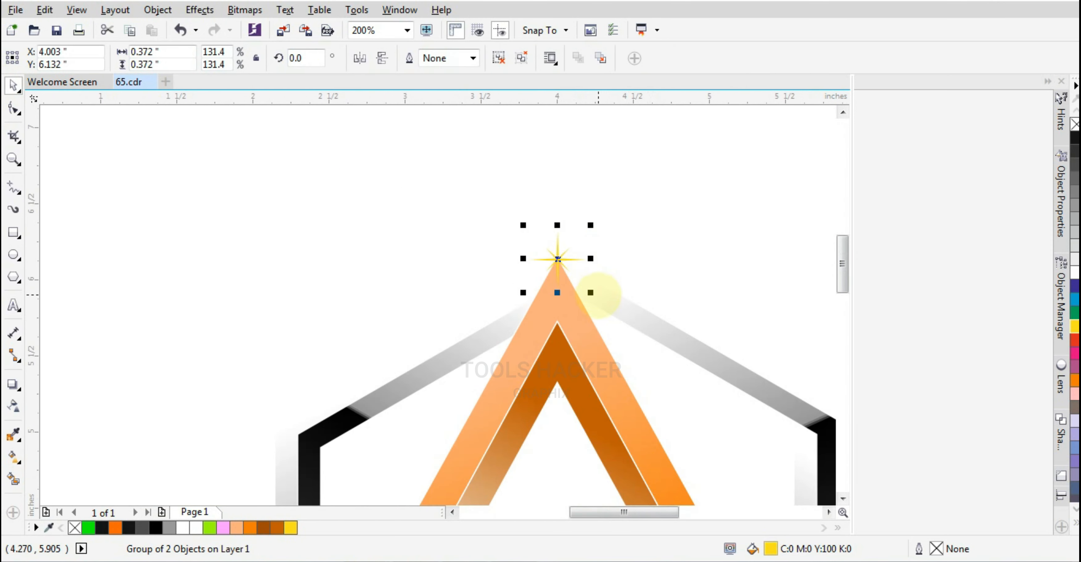
pyautogui.scroll(2, 591, 296)
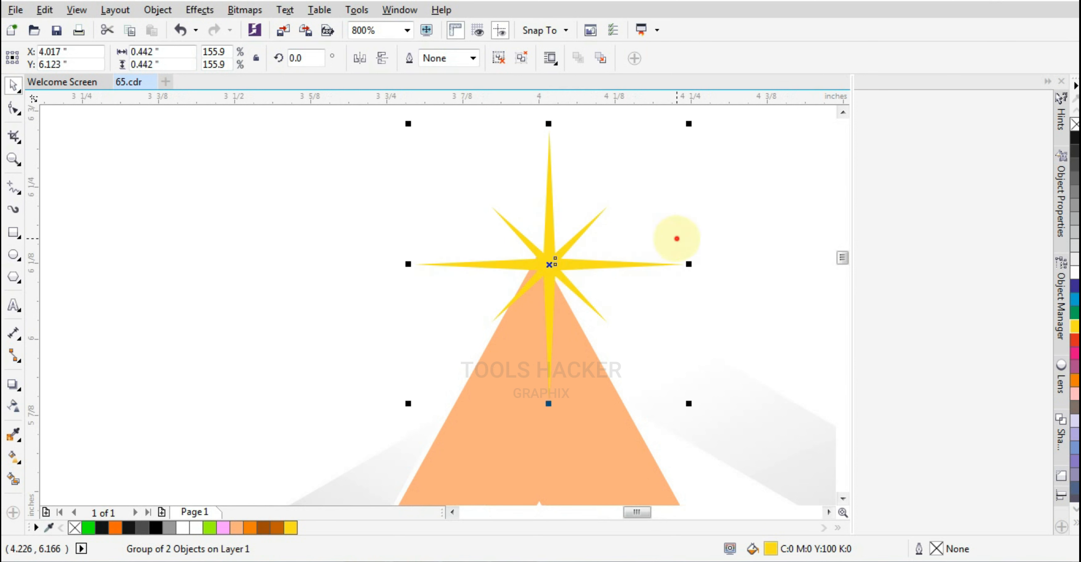
pyautogui.click(678, 237)
# Step: Draw a circle about 0.451 inches across beside the star, with a yellow fill and no outline
pyautogui.click(13, 333)
pyautogui.click(14, 255)
pyautogui.moveTo(217, 267)
pyautogui.mouseDown()
pyautogui.moveTo(289, 345)
pyautogui.moveTo(357, 335)
pyautogui.mouseUp()
pyautogui.rightClick(1074, 124)
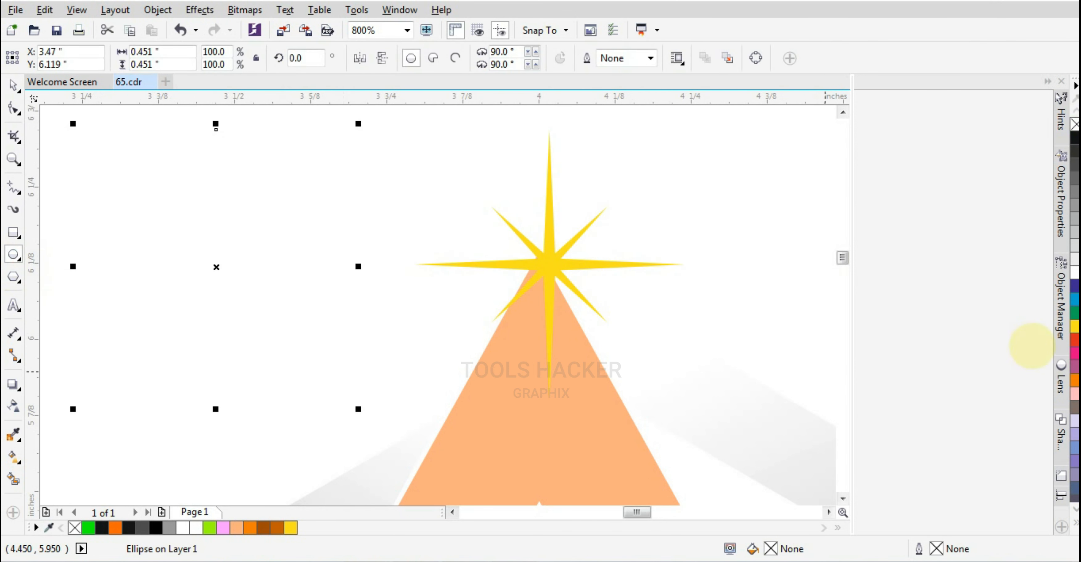
pyautogui.click(1074, 325)
# Step: Apply an elliptical fountain transparency to the yellow circle so it fades from its centre to its edge
pyautogui.click(13, 405)
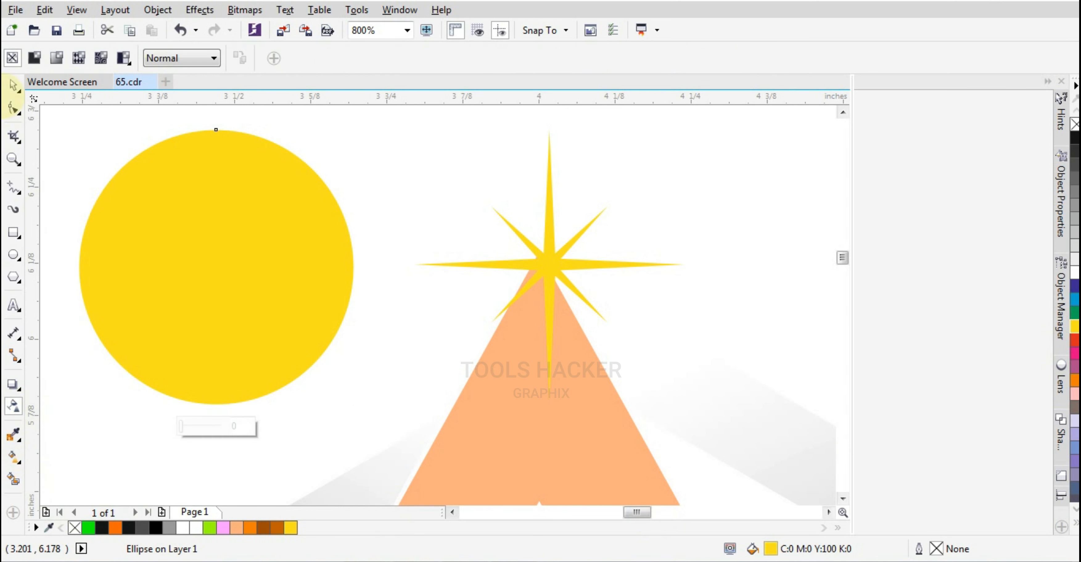
pyautogui.click(56, 58)
pyautogui.click(309, 58)
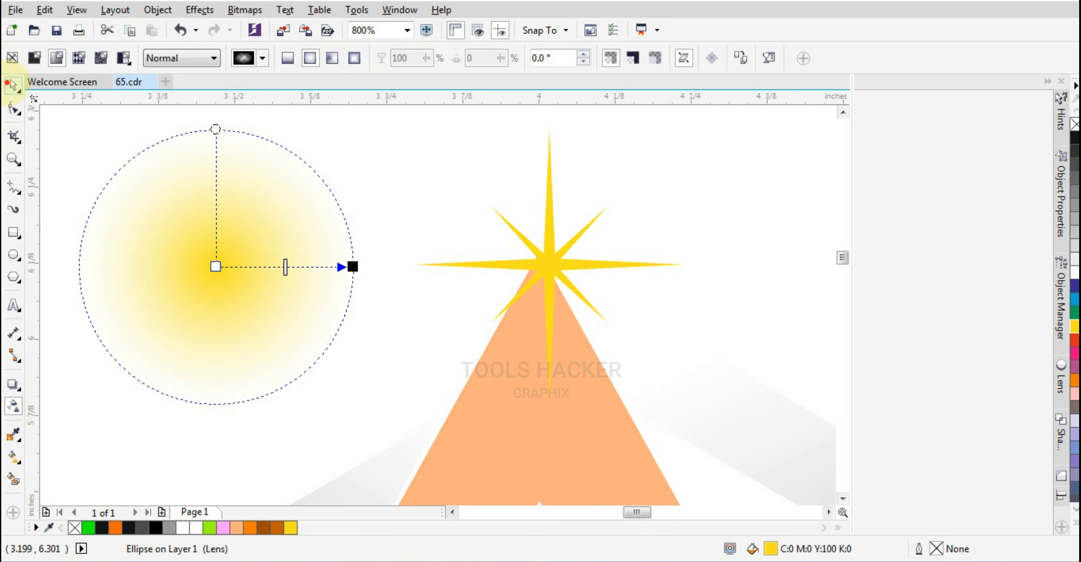
# Step: Enlarge the glow circle to about 0.62 inches and shift its transparency midpoint inward for a tighter glow
pyautogui.click(13, 84)
pyautogui.moveTo(360, 408); pyautogui.dragTo(413, 449)
pyautogui.moveTo(252, 290); pyautogui.dragTo(135, 309)
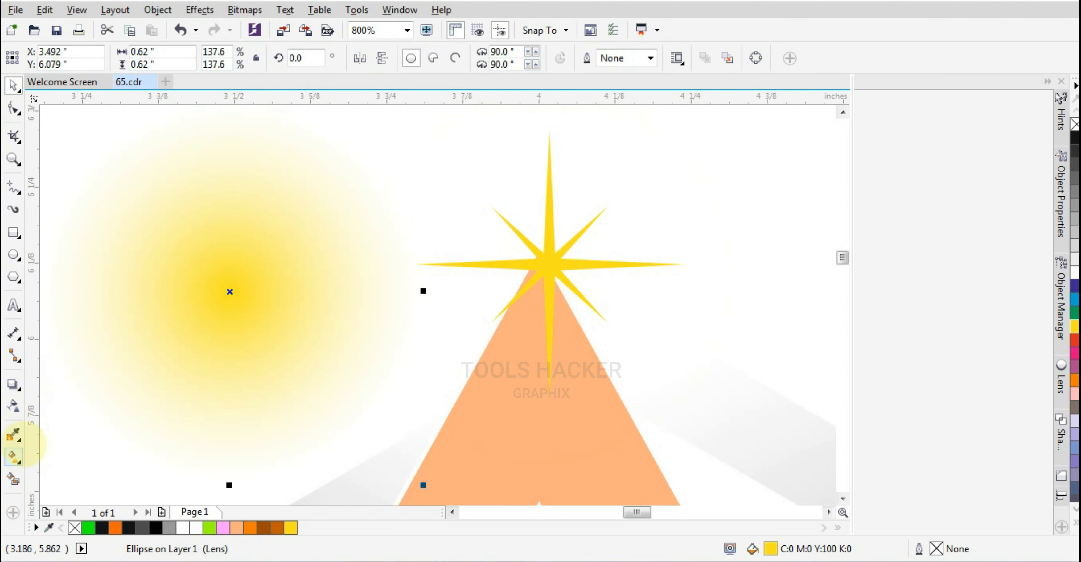
pyautogui.click(13, 405)
pyautogui.moveTo(309, 292); pyautogui.dragTo(294, 292)
pyautogui.click(16, 85)
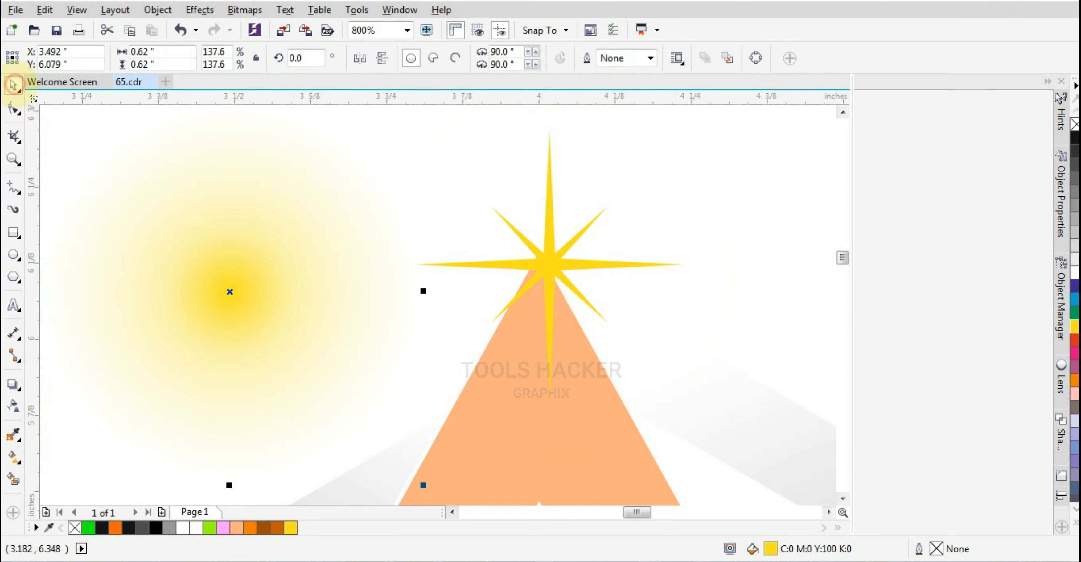
# Step: Centre the yellow glow horizontally and vertically on the star at the arrowhead's peak
pyautogui.keyDown('shift'); pyautogui.click(561, 269); pyautogui.keyUp('shift')
pyautogui.press('c')
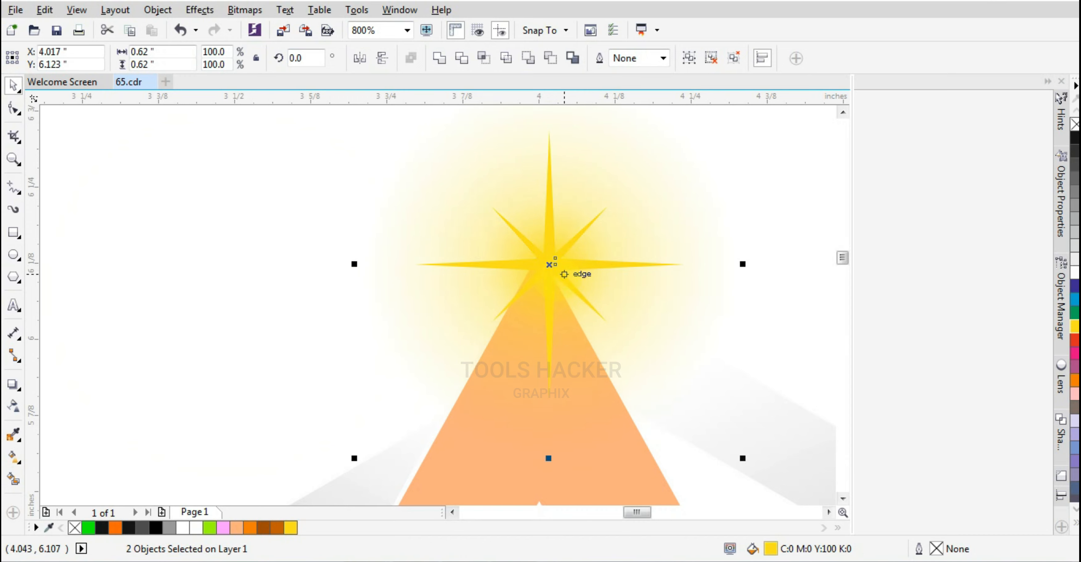
pyautogui.press('e')
pyautogui.scroll(-2, 546, 284)
pyautogui.scroll(-4, 496, 267)
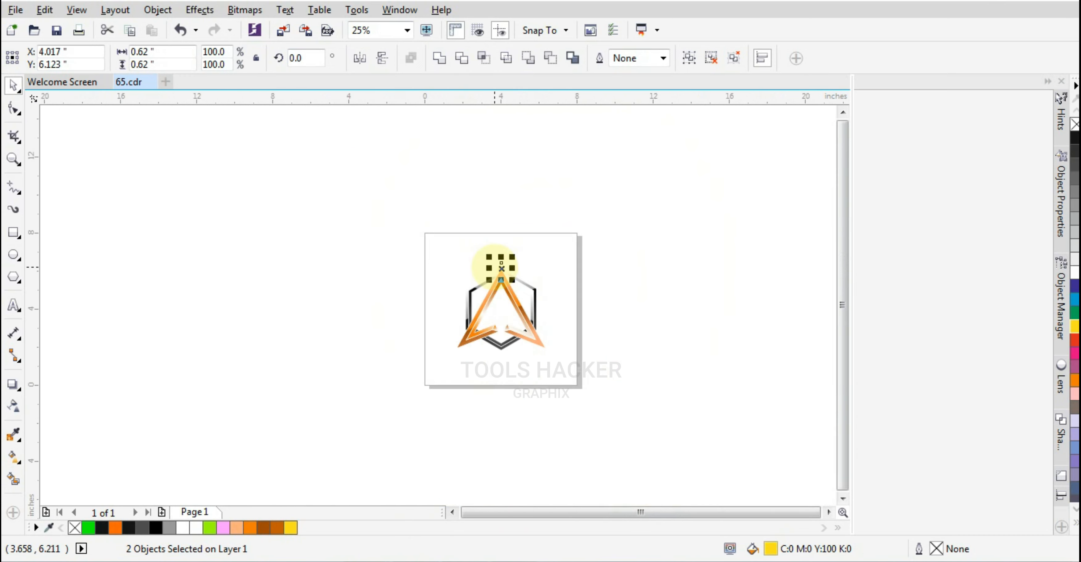
pyautogui.click(557, 265)
pyautogui.scroll(1, 459, 266)
pyautogui.scroll(1, 501, 284)
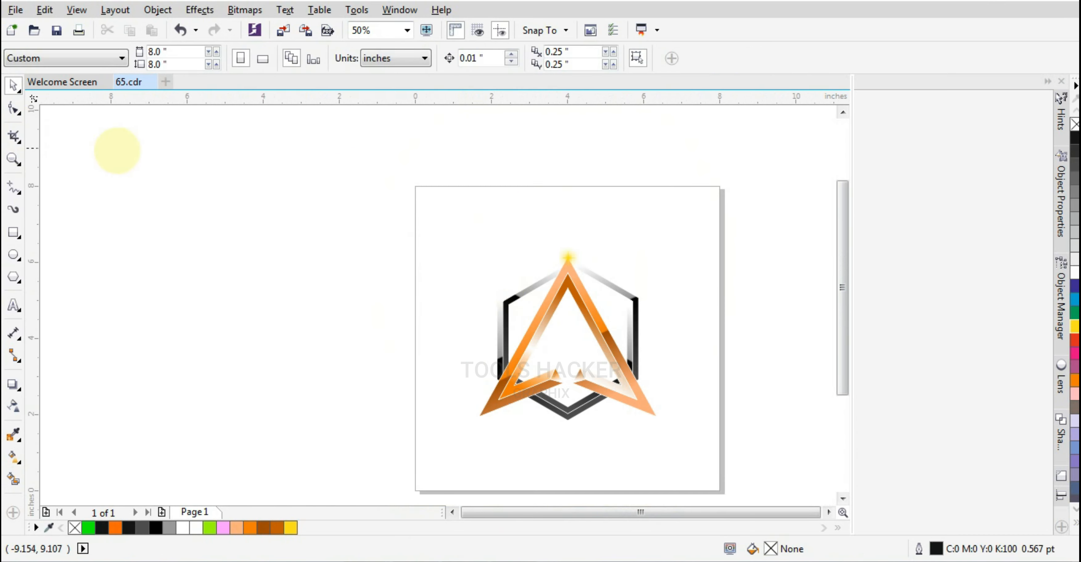
# Step: Group the whole emblem and create a vertically mirrored copy directly below it
pyautogui.moveTo(133, 147); pyautogui.dragTo(727, 471)
pyautogui.hotkey('ctrl', 'g')
pyautogui.moveTo(568, 240); pyautogui.dragTo(581, 457)
pyautogui.rightClick(581, 457)
# Step: Convert the mirrored emblem to a 600 dpi RGB bitmap with anti-aliasing and a transparent background
pyautogui.hotkey('alt', 'b')
pyautogui.press('Return')
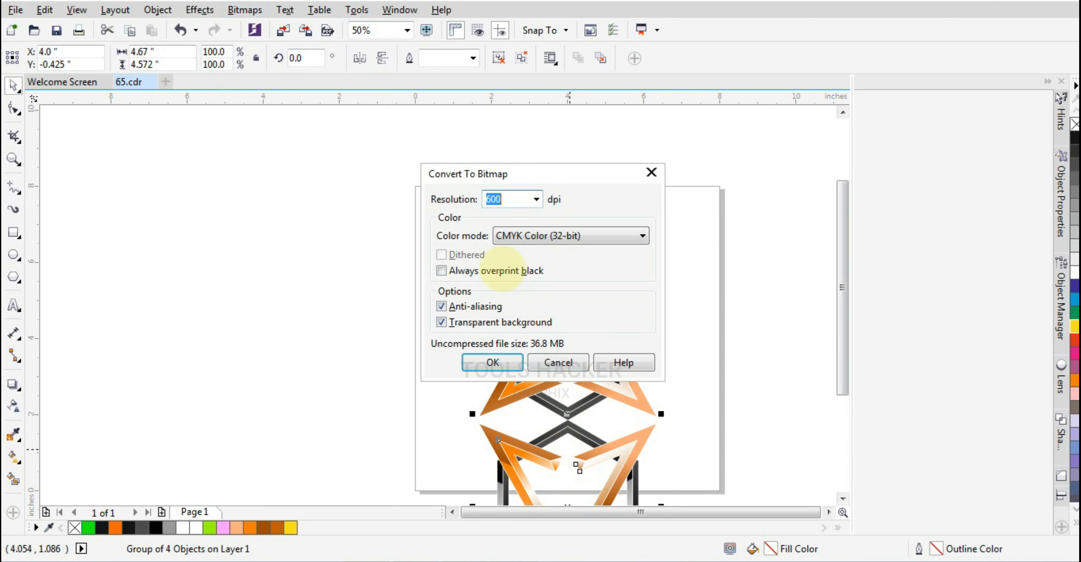
pyautogui.click(545, 235)
pyautogui.click(520, 296)
pyautogui.click(492, 362)
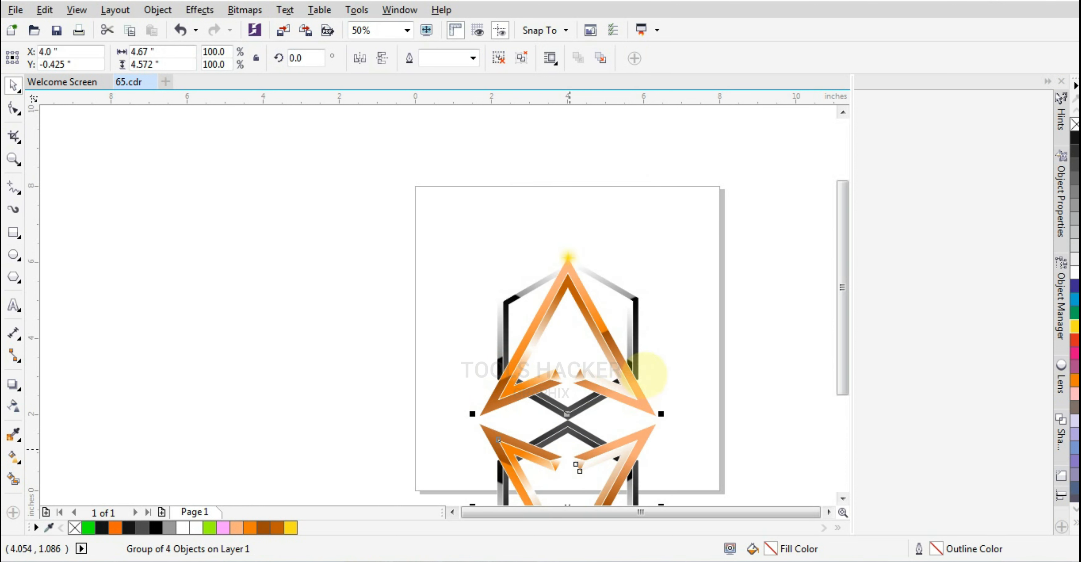
# Step: Apply a linear fountain transparency to the mirrored bitmap, fading it downward into a faint reflection
pyautogui.scroll(-2, 436, 244)
pyautogui.click(14, 406)
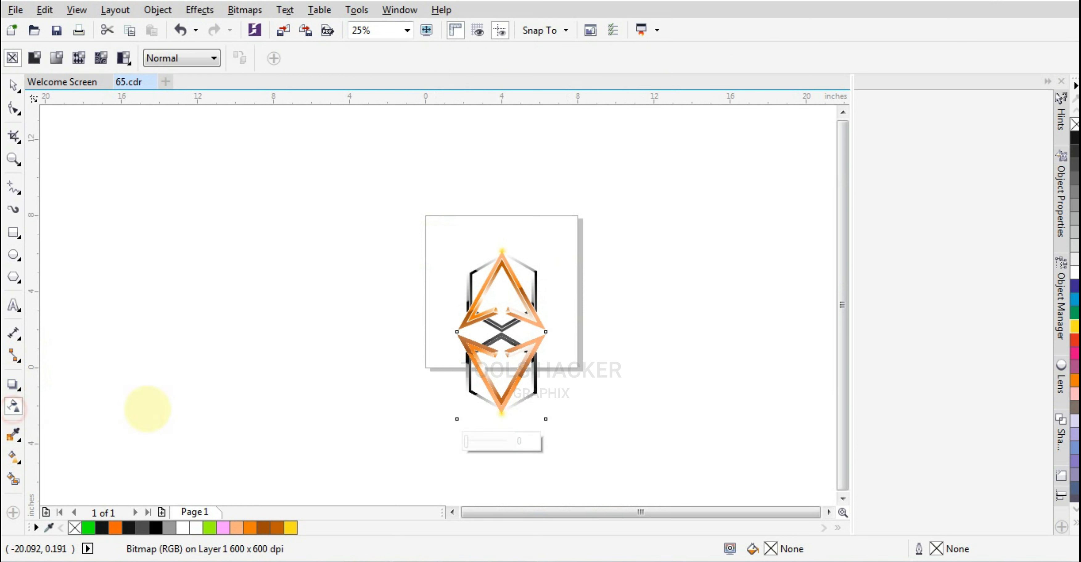
pyautogui.scroll(1, 500, 359)
pyautogui.moveTo(508, 264); pyautogui.dragTo(510, 389)
pyautogui.scroll(1, 511, 278)
pyautogui.moveTo(511, 253); pyautogui.dragTo(506, 151)
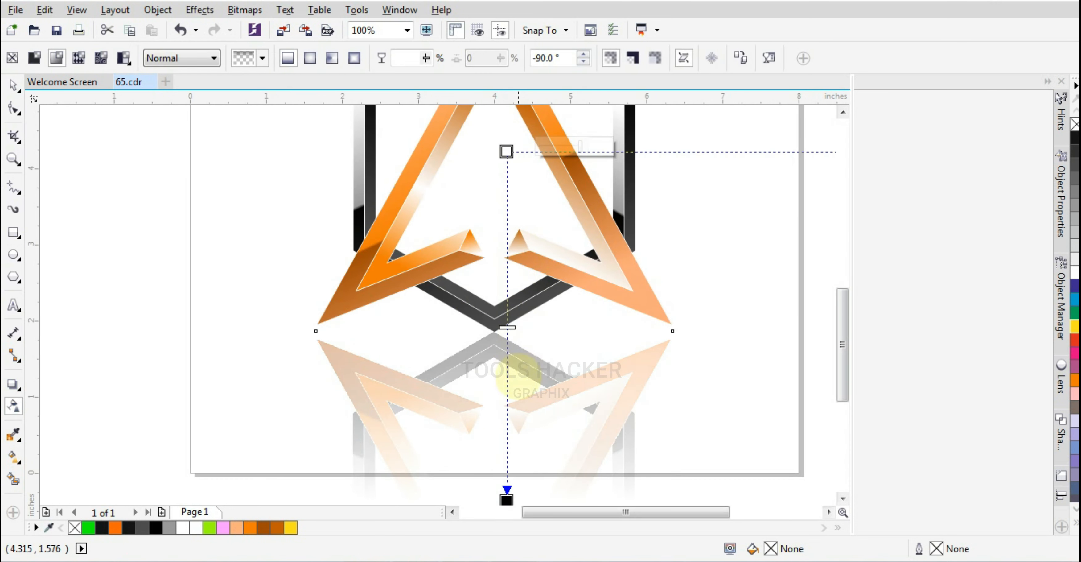
pyautogui.moveTo(508, 496); pyautogui.dragTo(507, 431)
pyautogui.click(13, 85)
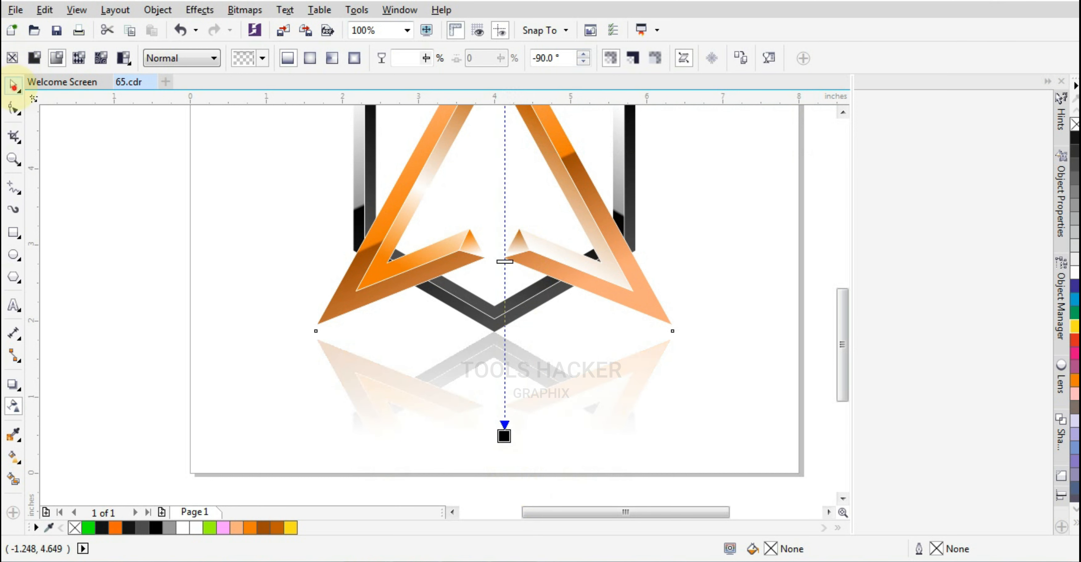
pyautogui.scroll(-2, 448, 307)
pyautogui.click(201, 199)
# Step: Add a page-sized 8 by 8 inch rectangle behind the emblem and fill it with black
pyautogui.doubleClick(13, 232)
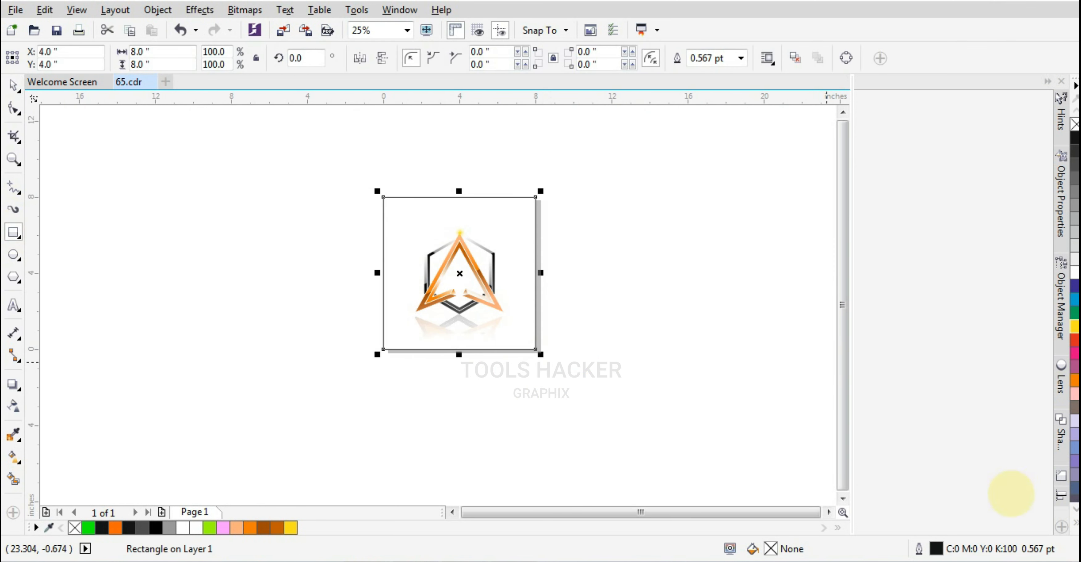
pyautogui.click(1075, 523)
pyautogui.click(1063, 206)
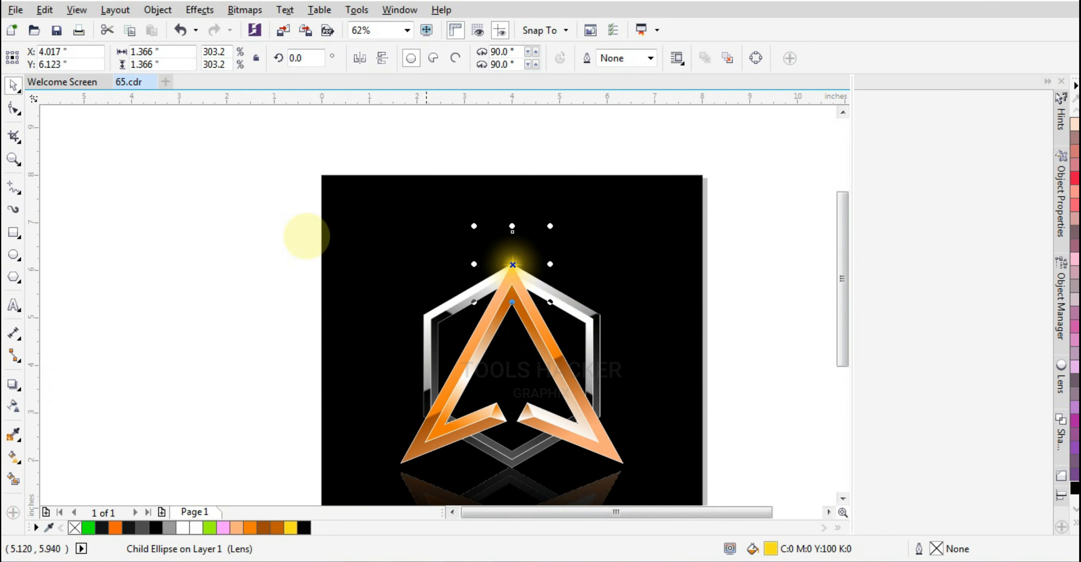
# Step: Zoom in on the emblem and examine the finished design in full-screen preview
pyautogui.click(13, 159)
pyautogui.moveTo(369, 234); pyautogui.dragTo(571, 420)
pyautogui.press('F9')
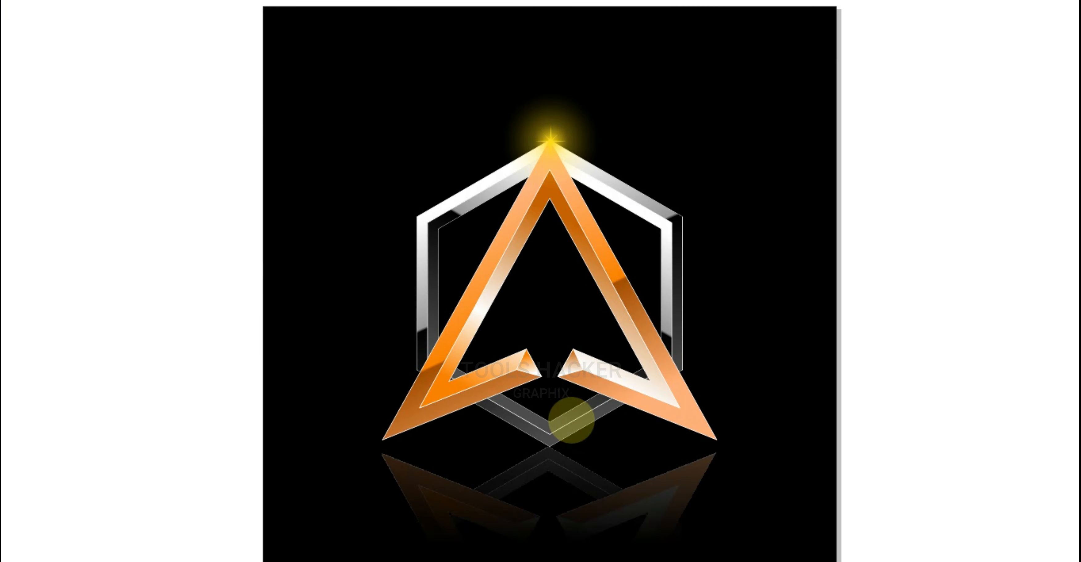